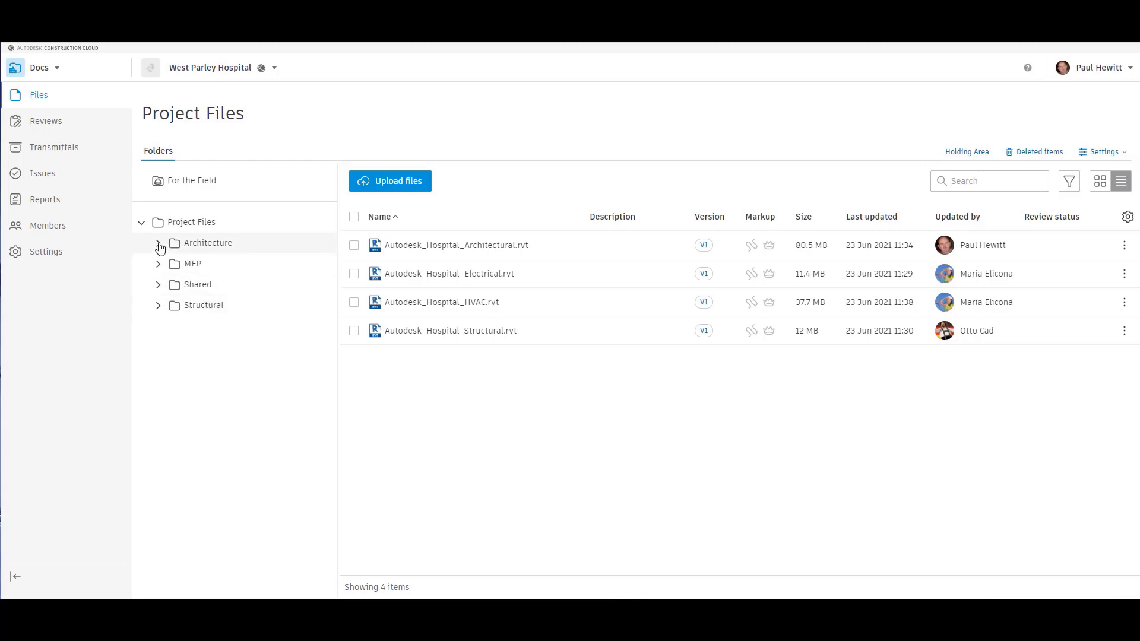
# Step: Expand the Architecture, Shared and MEP folders and list the Architecture and MEP contents
pyautogui.click(157, 243)
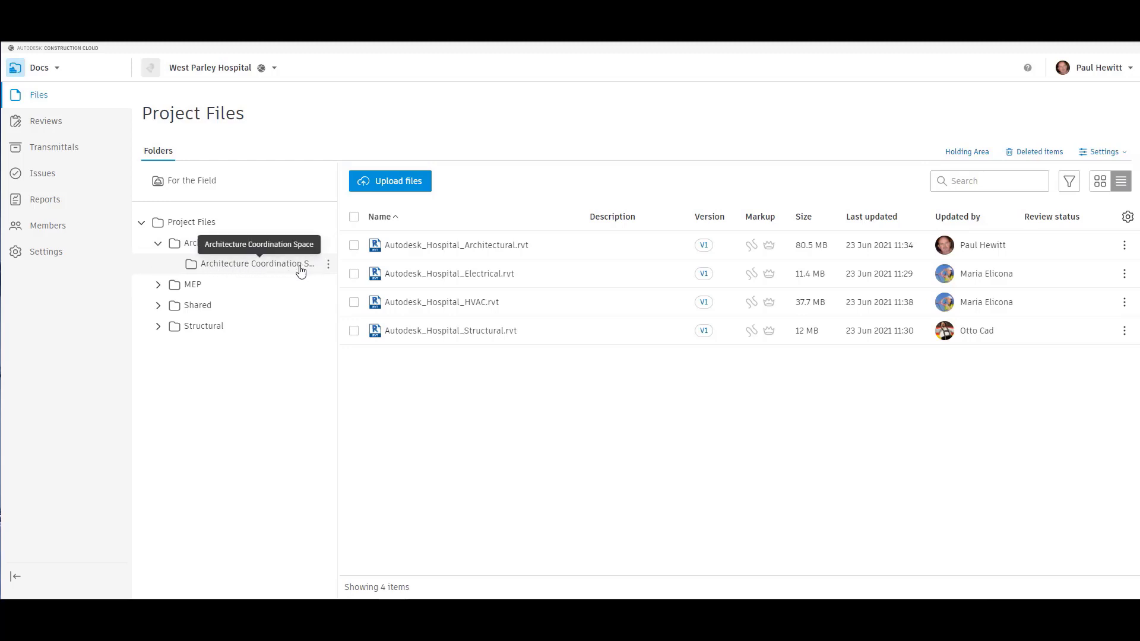
pyautogui.click(159, 308)
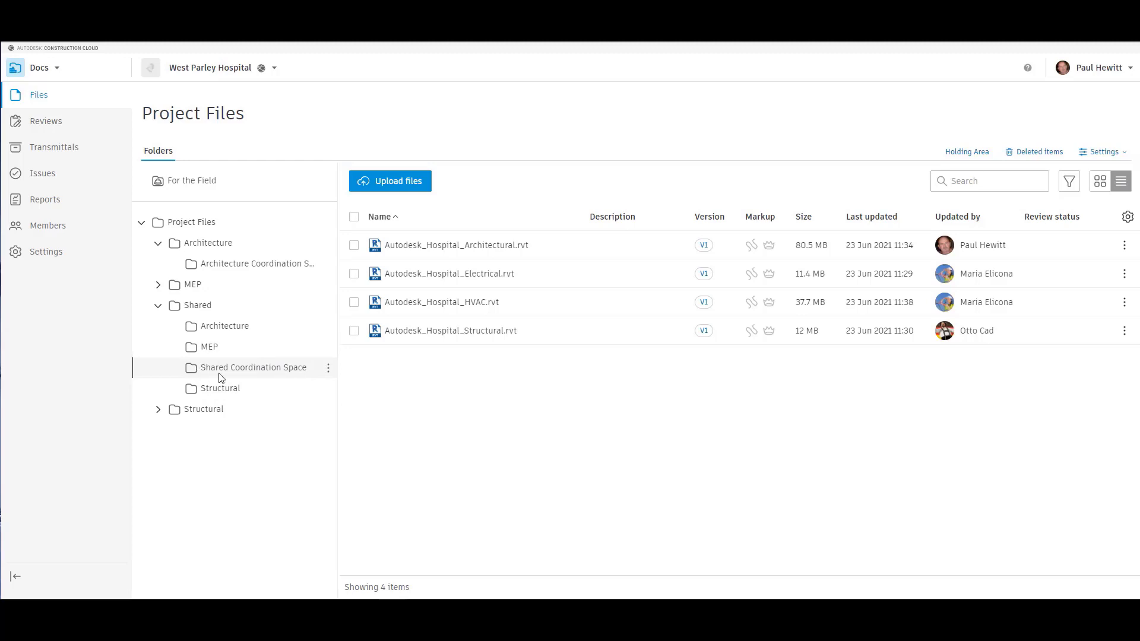
pyautogui.click(205, 243)
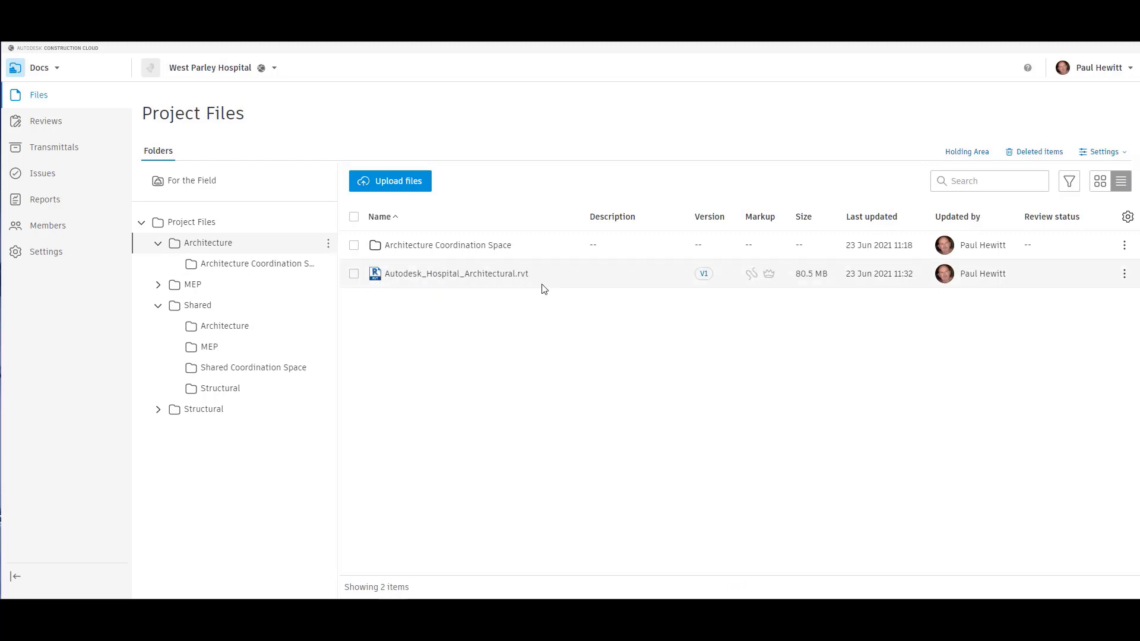
pyautogui.click(158, 286)
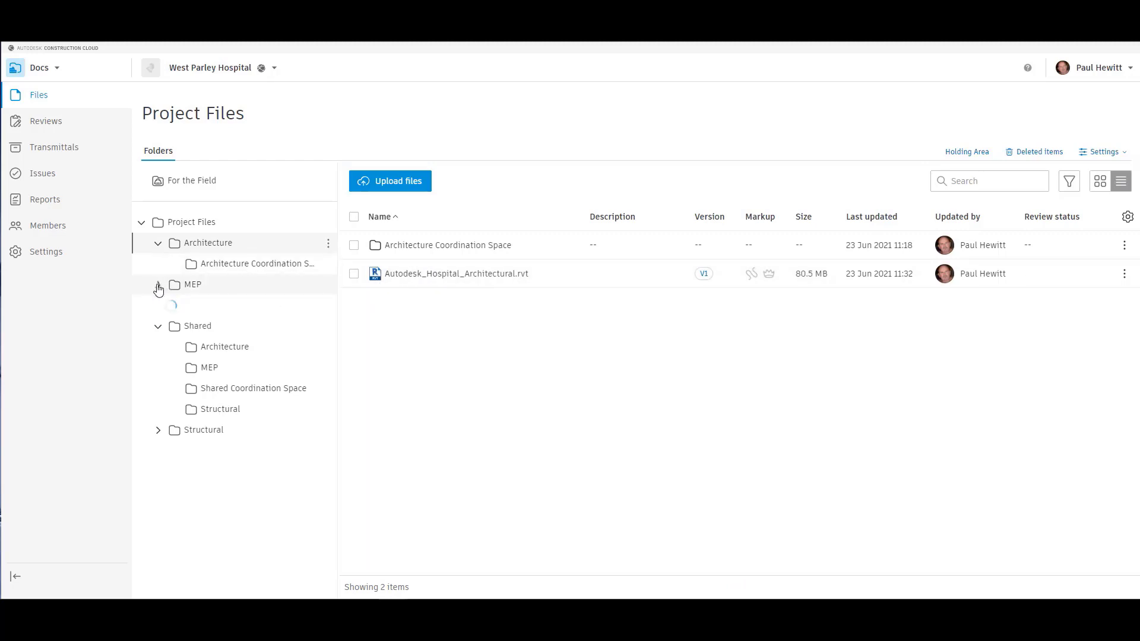
pyautogui.moveTo(248, 304)
pyautogui.click(241, 288)
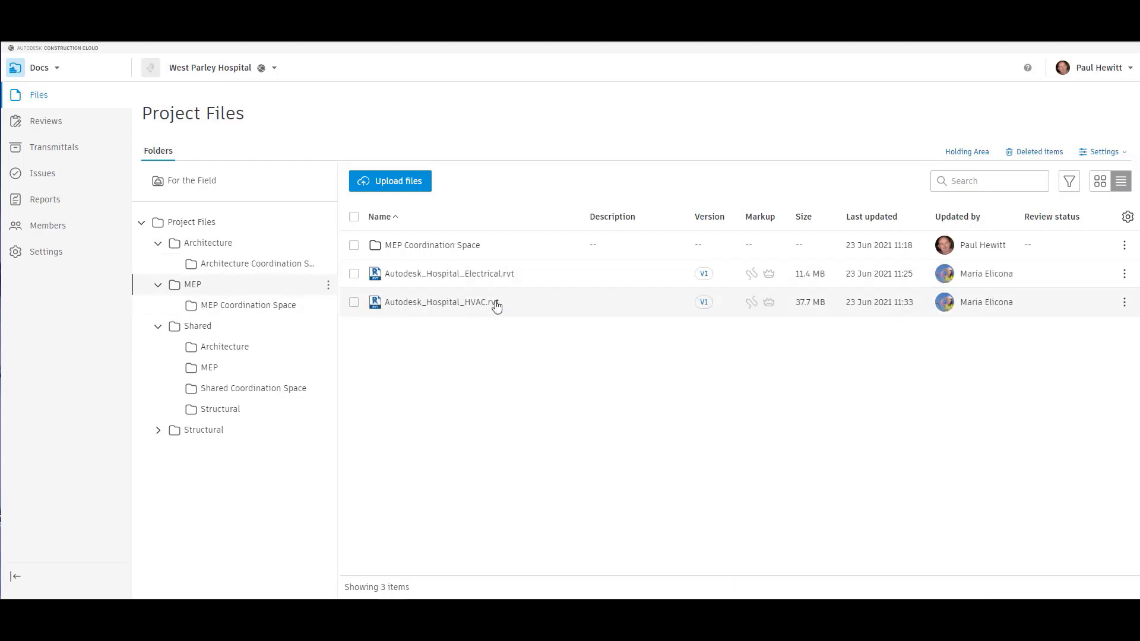
# Step: Review the MEP and Shared Coordination Space folders, then show the Construction Cloud module list
pyautogui.click(432, 246)
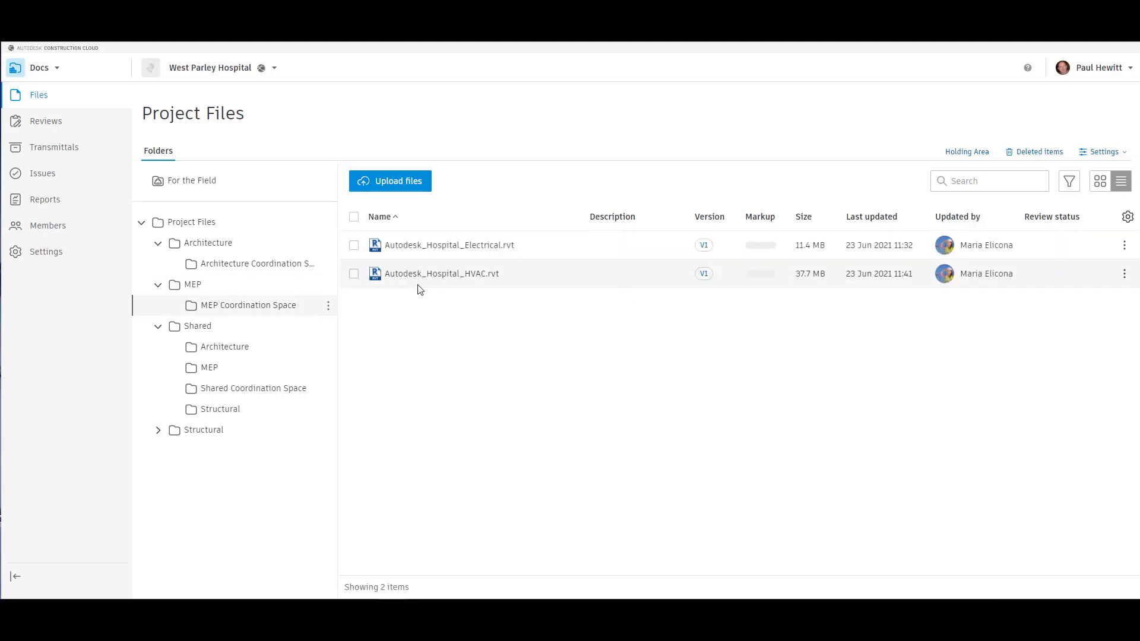
pyautogui.moveTo(441, 273)
pyautogui.click(237, 387)
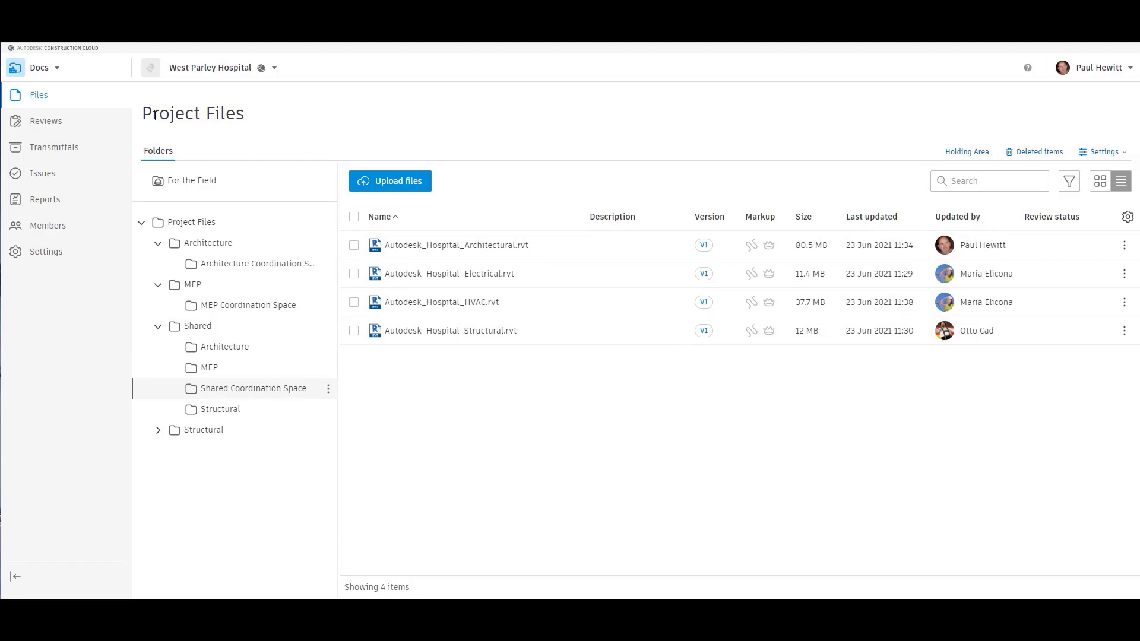
pyautogui.click(54, 71)
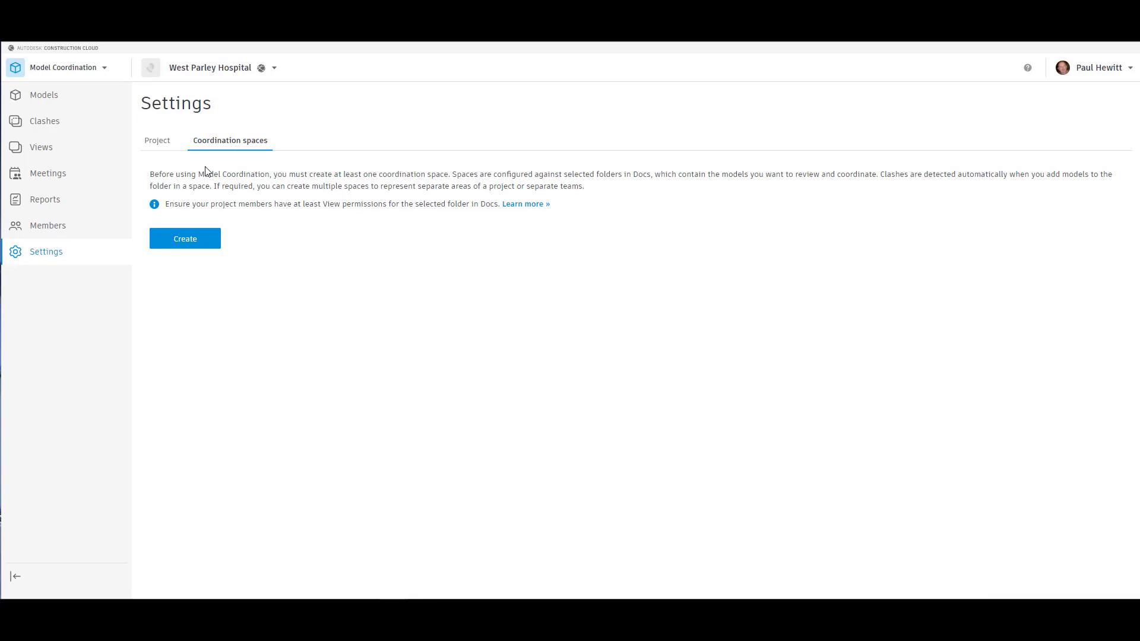
# Step: Create coordination space 'Shared Coordination Space' using folder Project Files/Shared/Shared Coordination Space
pyautogui.click(180, 240)
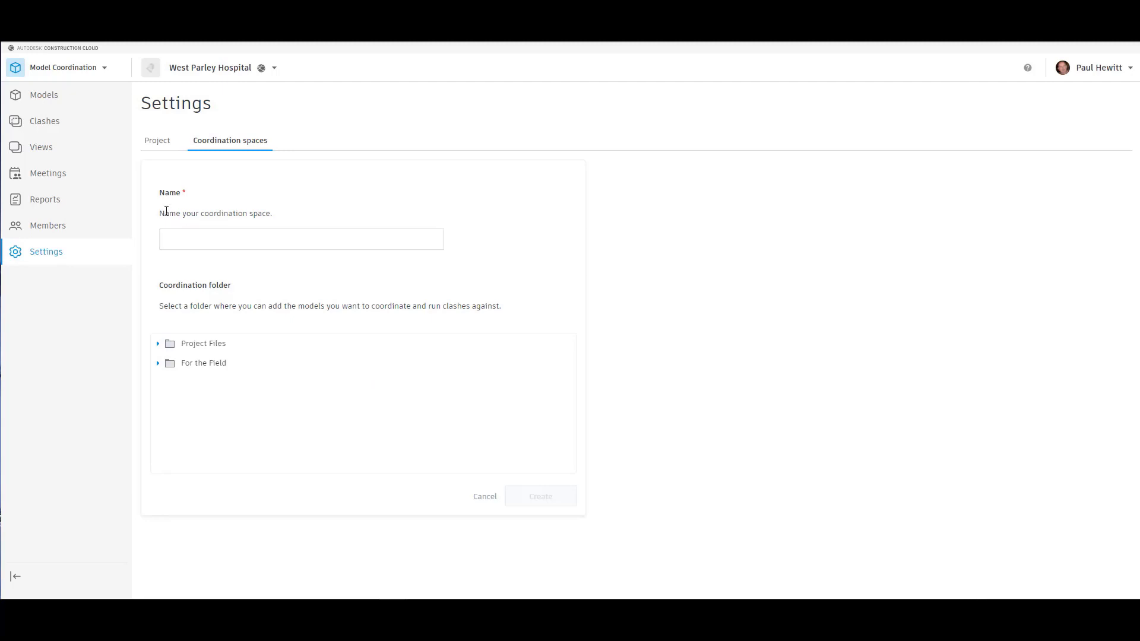
pyautogui.click(270, 238)
pyautogui.write('Shared Coordination Space')
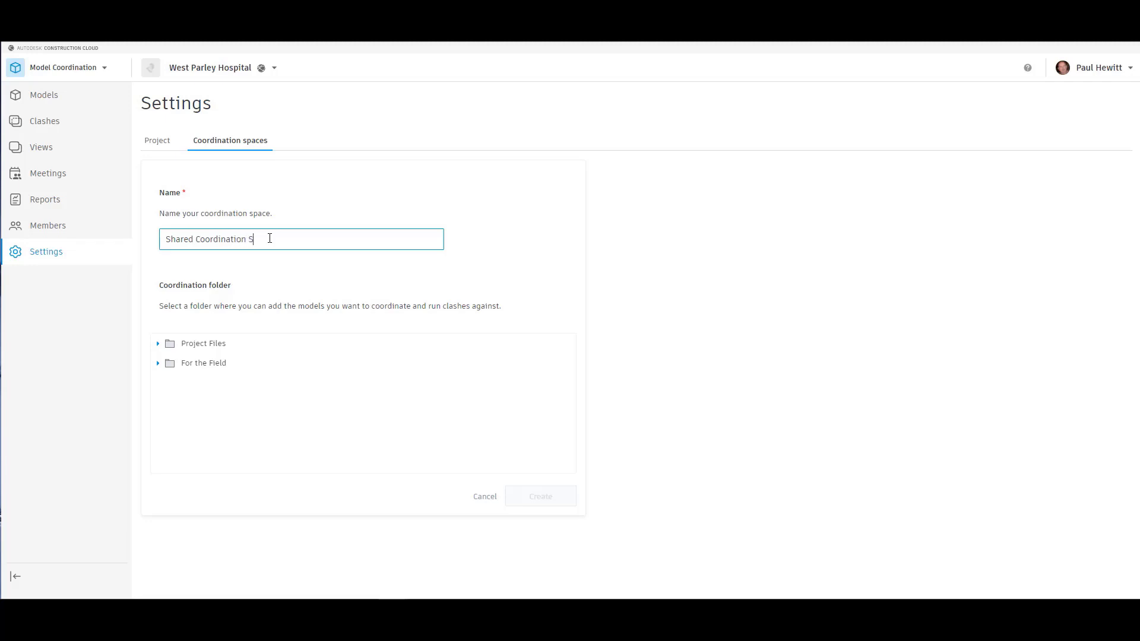
pyautogui.click(158, 344)
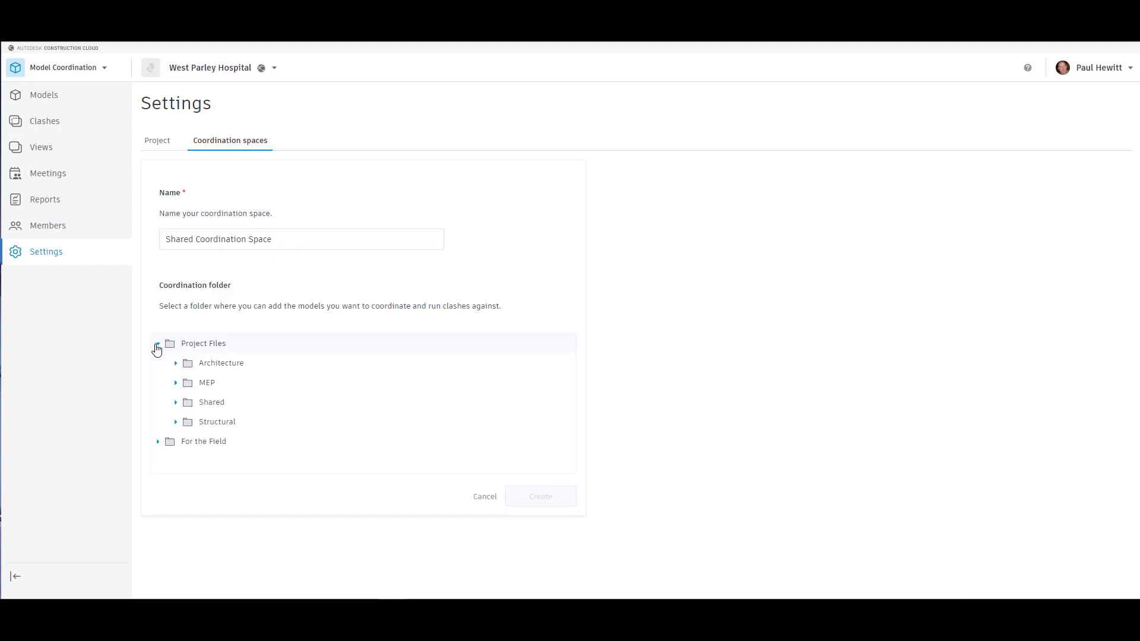
pyautogui.click(176, 407)
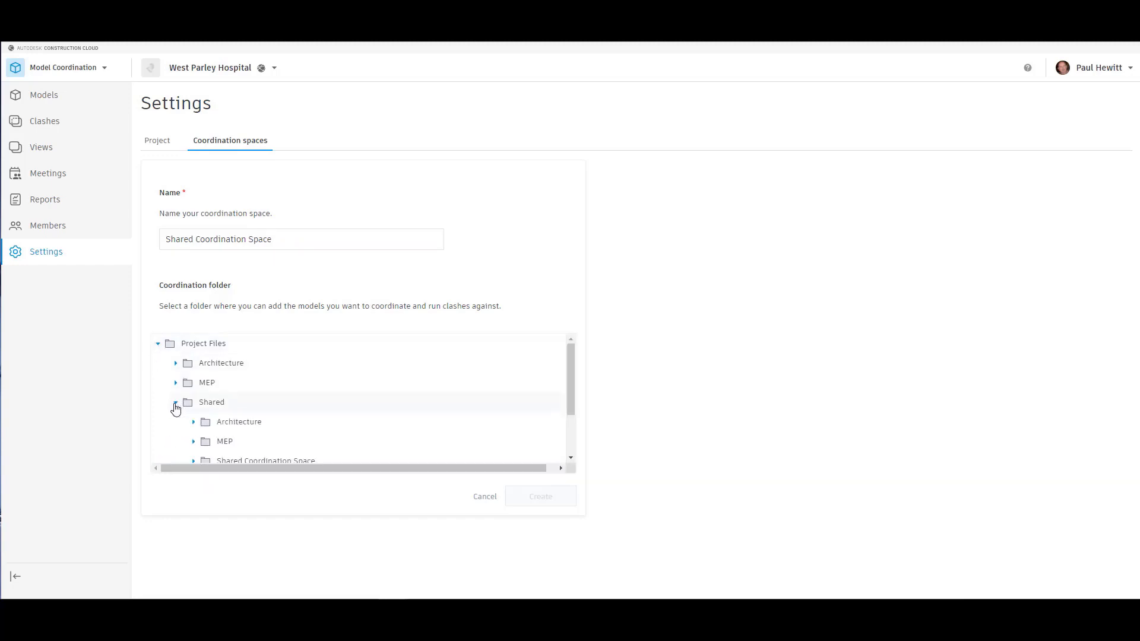
pyautogui.scroll(-2, 279, 436)
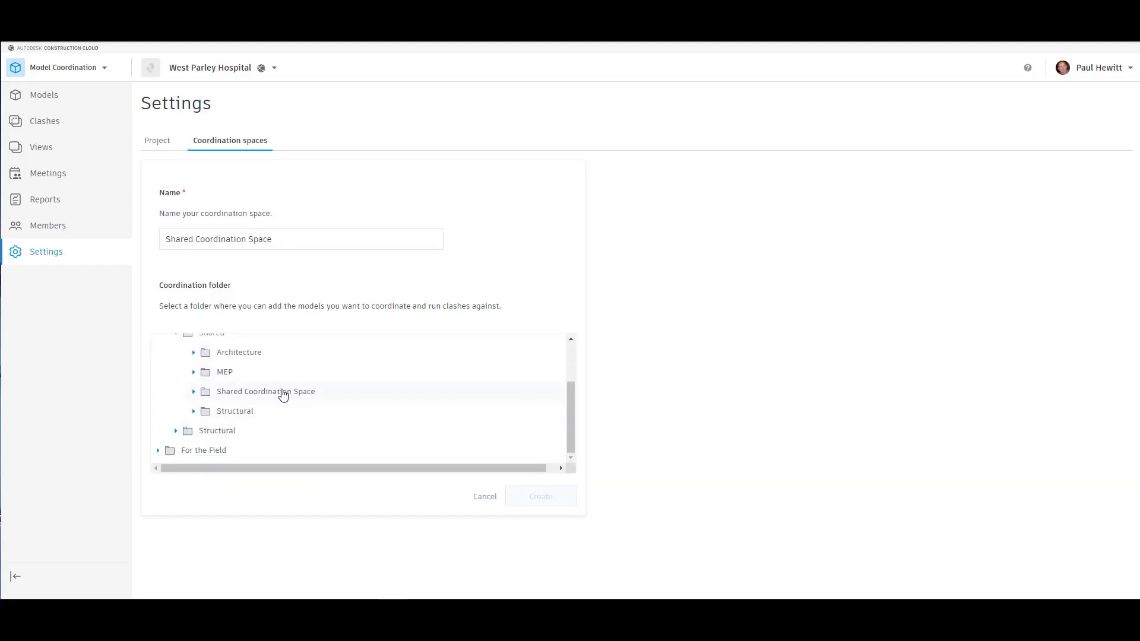
pyautogui.click(303, 397)
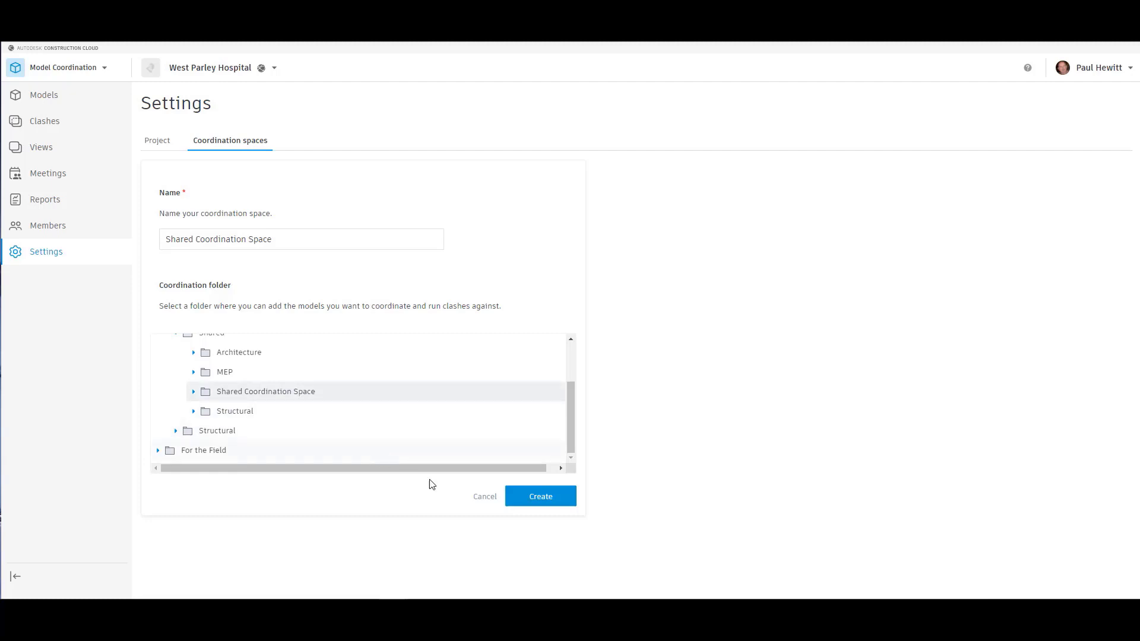
pyautogui.click(544, 498)
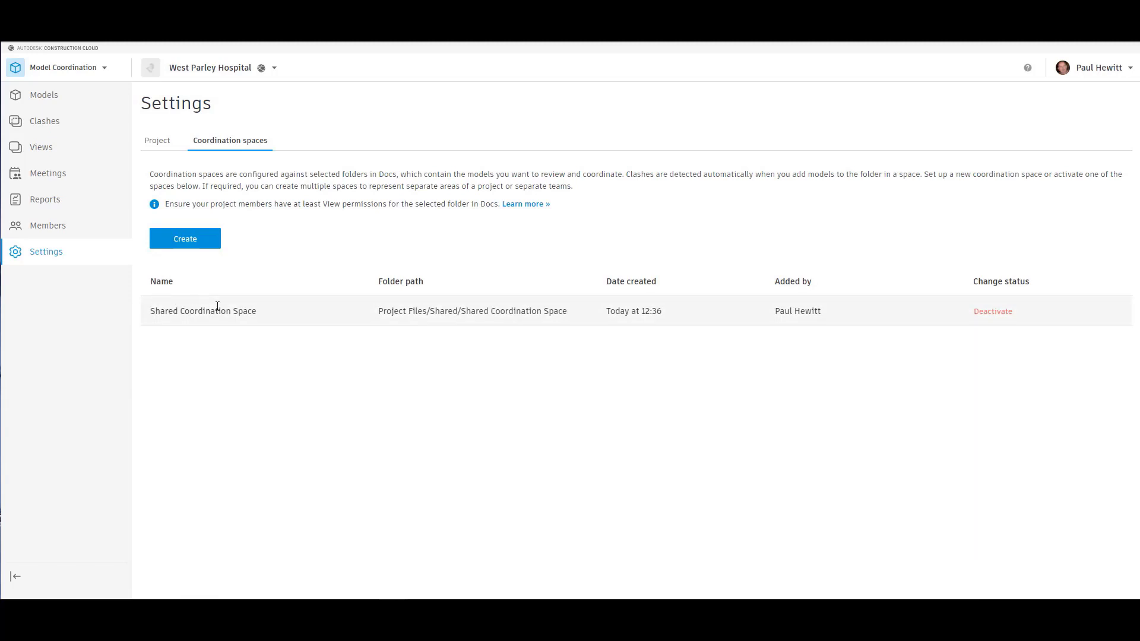
# Step: Create coordination space 'MEP Coordination Space' using folder Project Files/MEP/MEP Coordination Space
pyautogui.click(184, 240)
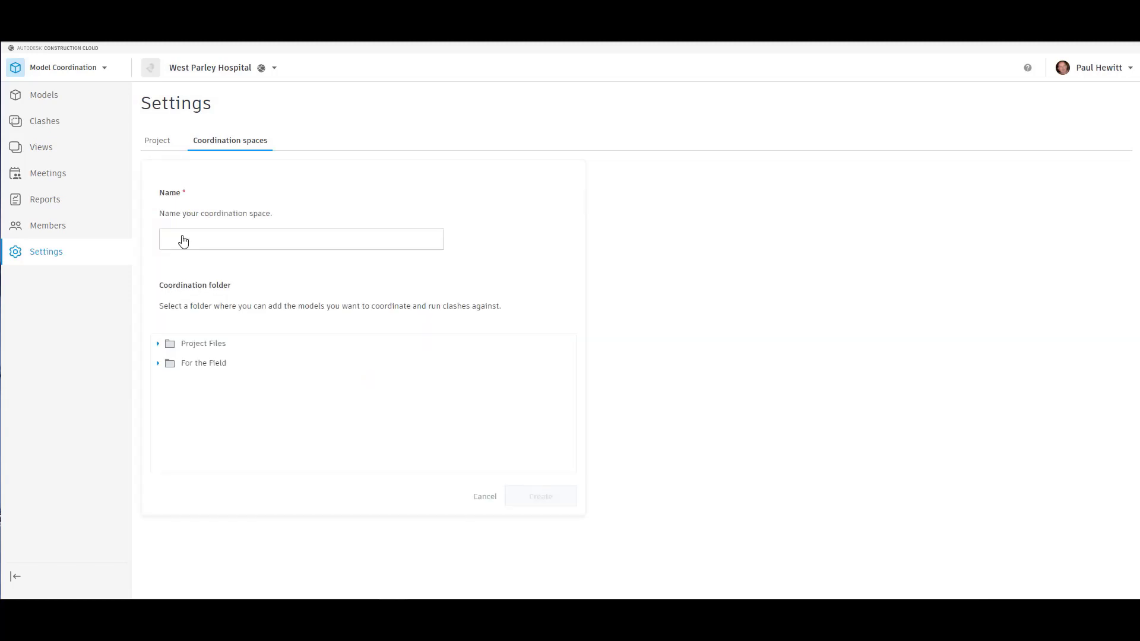
pyautogui.click(158, 345)
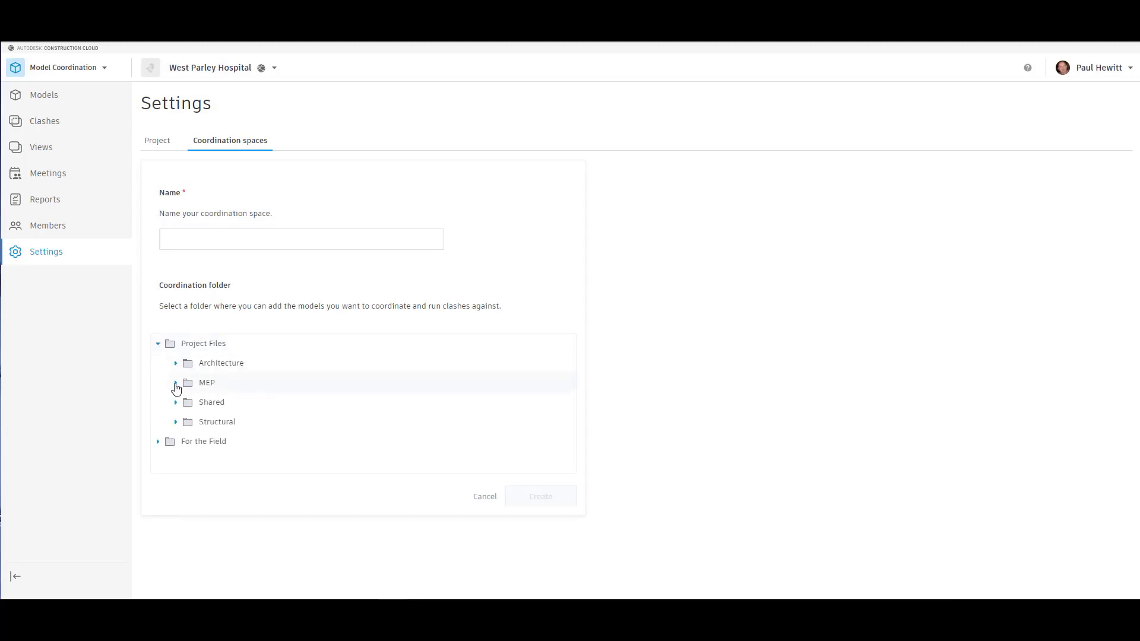
pyautogui.click(175, 384)
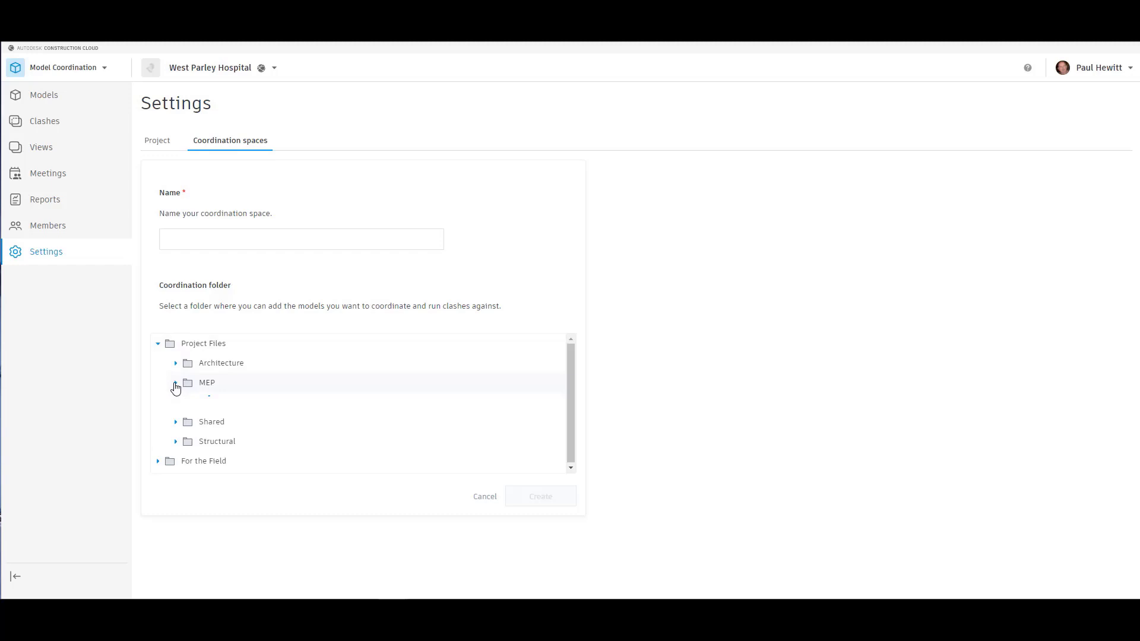
pyautogui.click(240, 405)
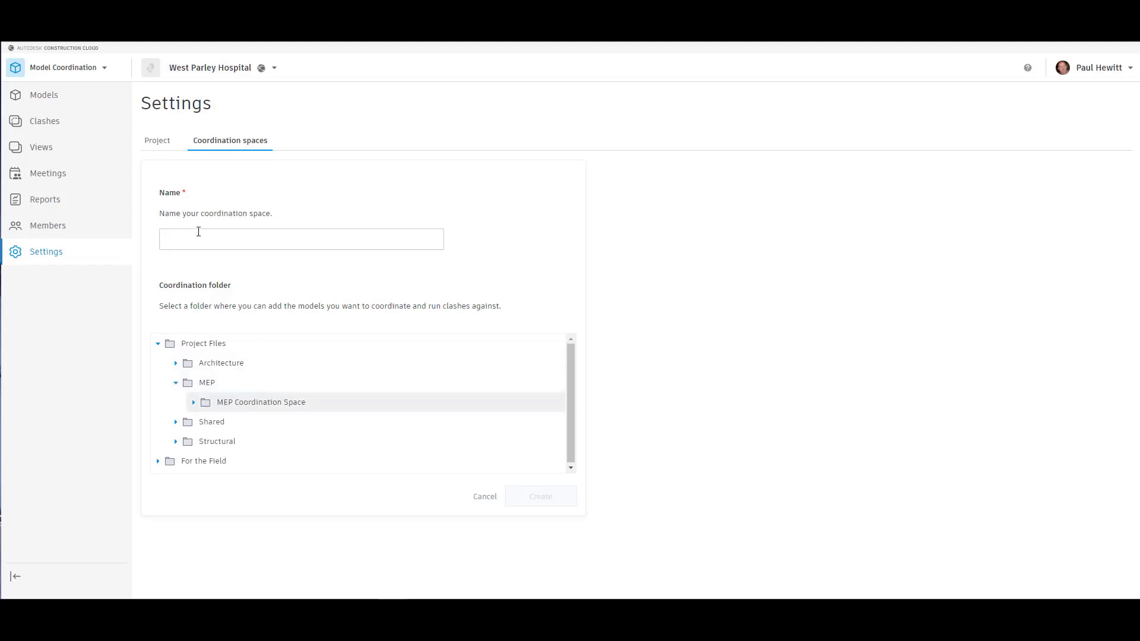
pyautogui.click(203, 242)
pyautogui.write('ME')
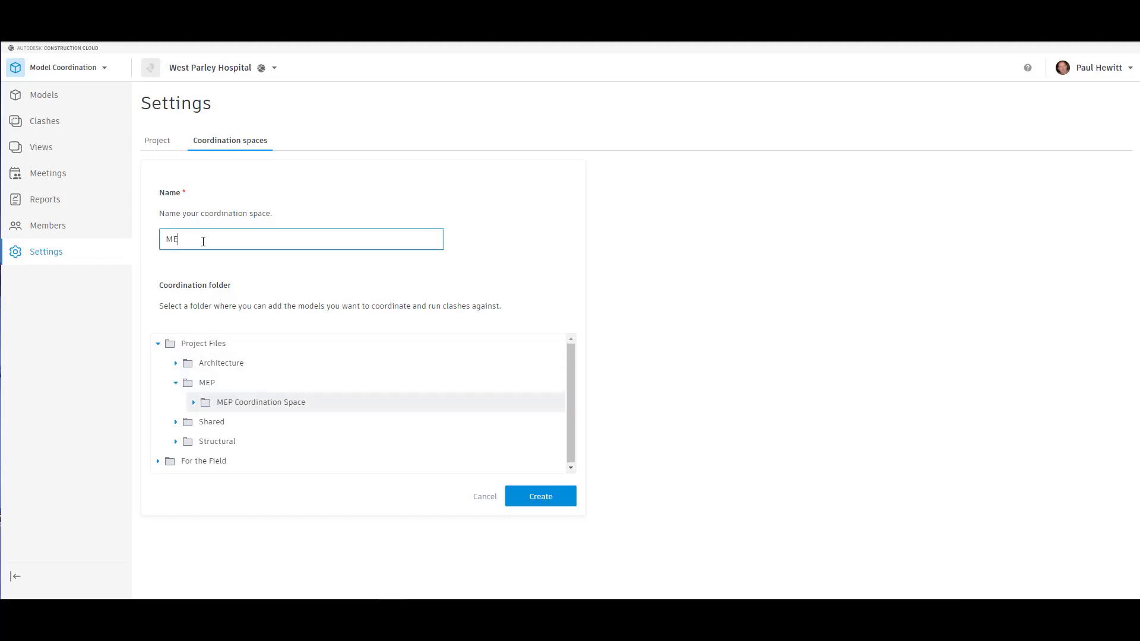
pyautogui.write('P Coordination Space')
pyautogui.click(546, 501)
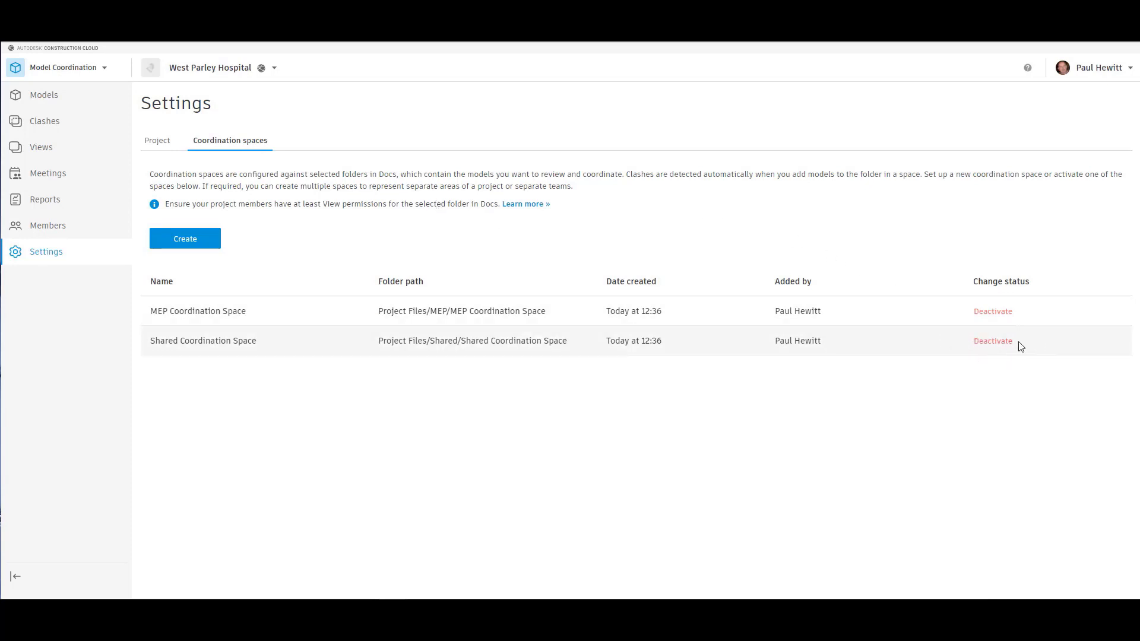
# Step: Show the Models list for Shared Coordination Space, with all four hospital models
pyautogui.click(41, 99)
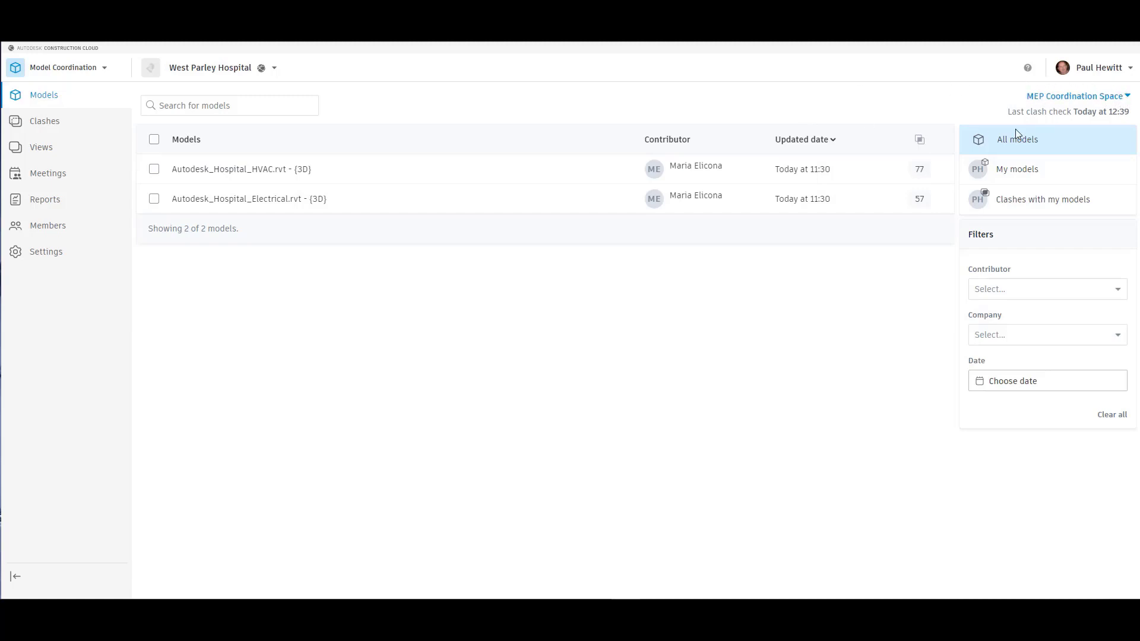
pyautogui.click(1125, 99)
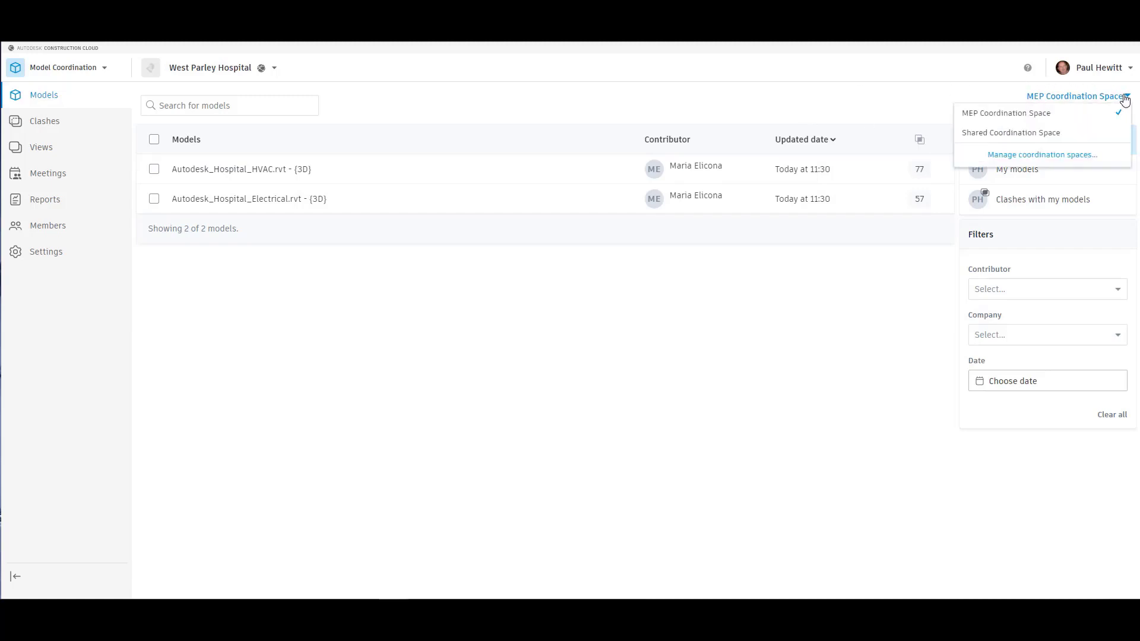
pyautogui.click(1020, 134)
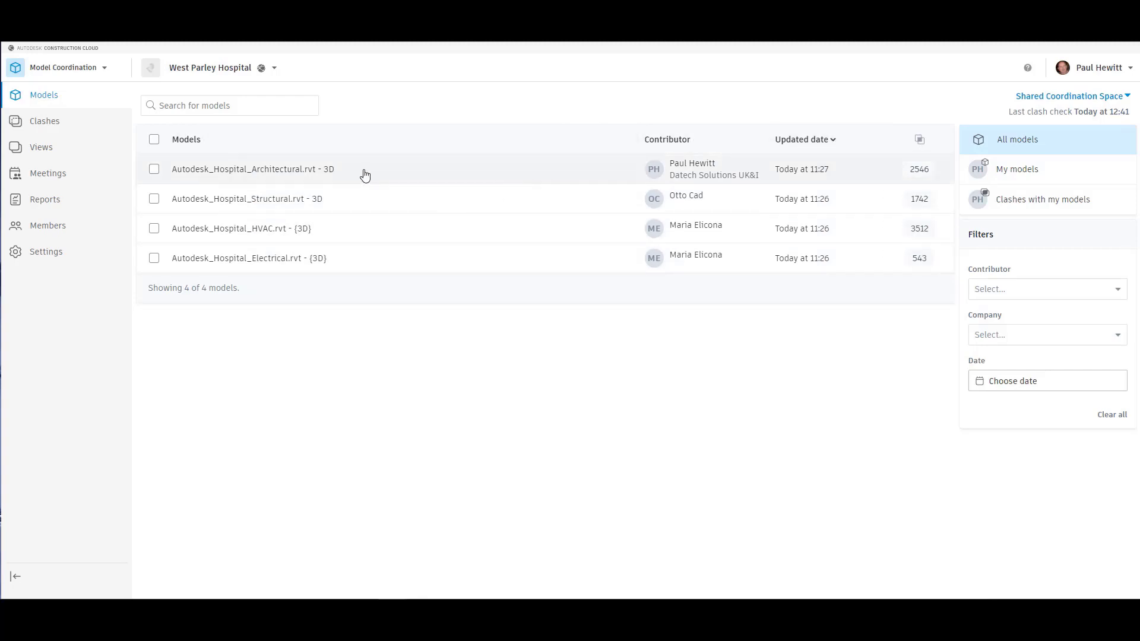
# Step: View the HVAC and Structural models together, orbited to a front-left view of the hospital
pyautogui.click(154, 231)
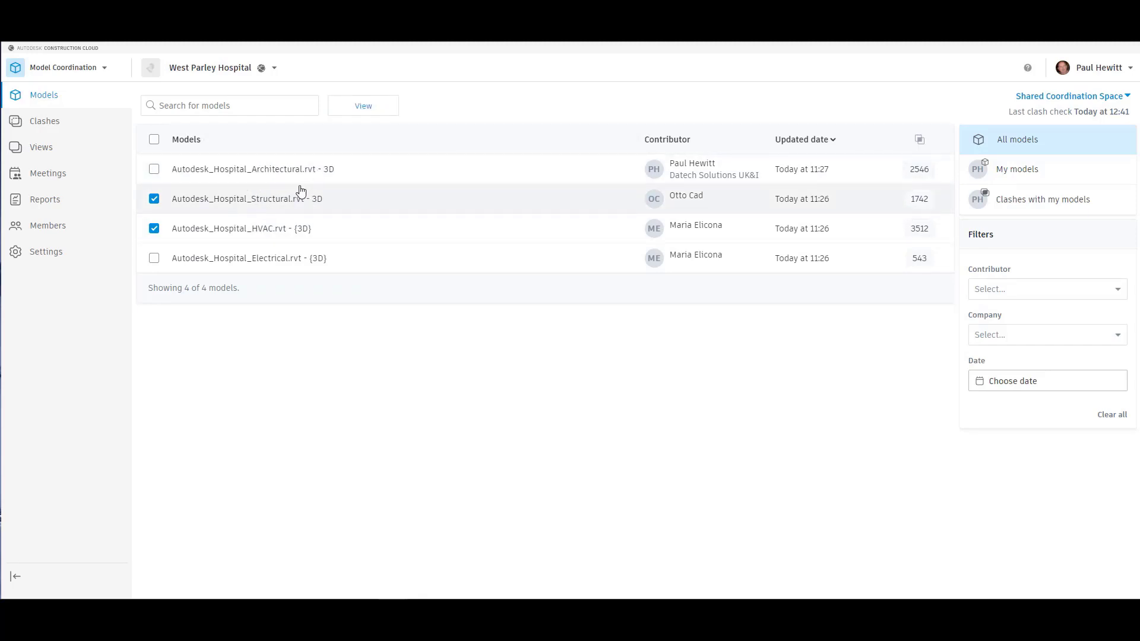
pyautogui.click(367, 105)
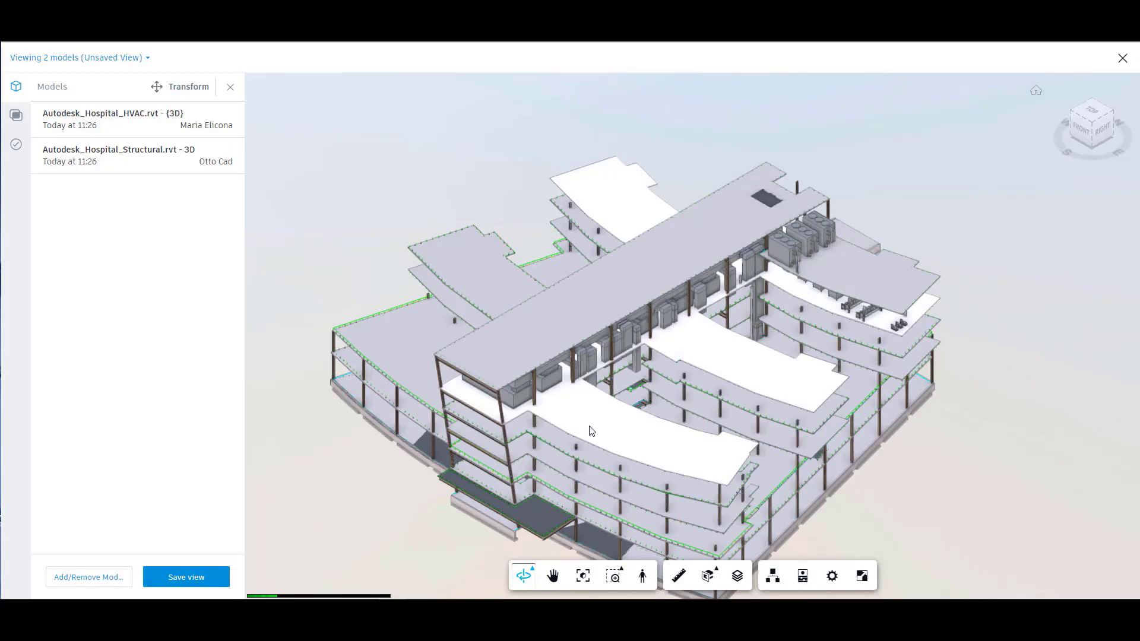
pyautogui.moveTo(588, 424)
pyautogui.mouseDown()
pyautogui.moveTo(696, 422)
pyautogui.moveTo(961, 365)
pyautogui.moveTo(887, 376)
pyautogui.moveTo(634, 373)
pyautogui.moveTo(565, 322)
pyautogui.moveTo(590, 391)
pyautogui.mouseUp()
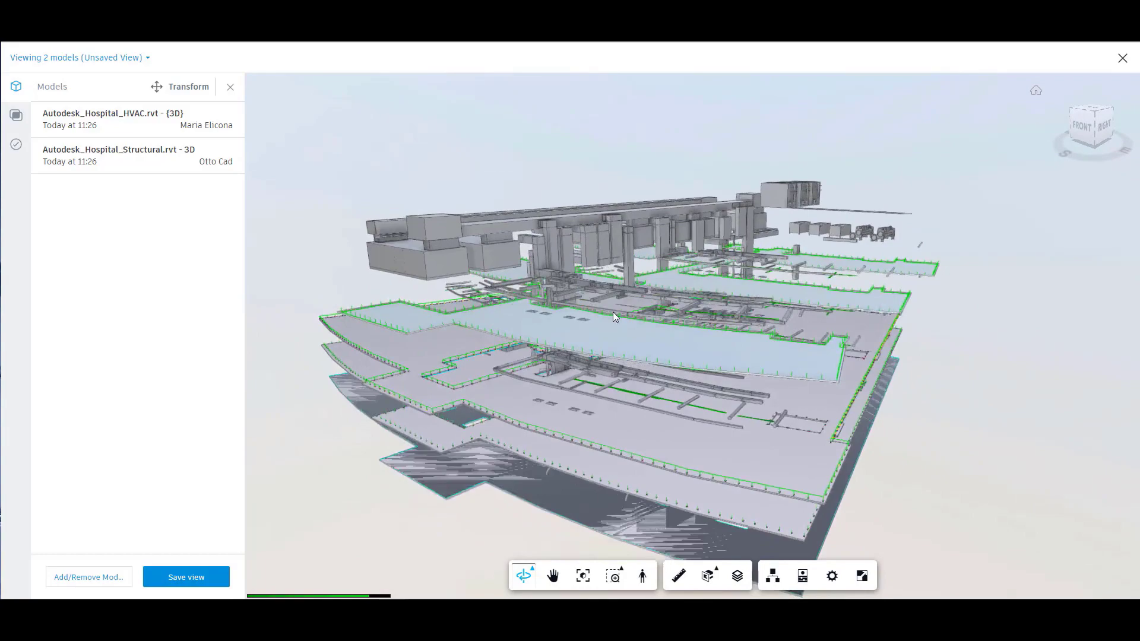
pyautogui.moveTo(565, 381)
pyautogui.mouseDown()
pyautogui.moveTo(777, 387)
pyautogui.moveTo(872, 365)
pyautogui.mouseUp()
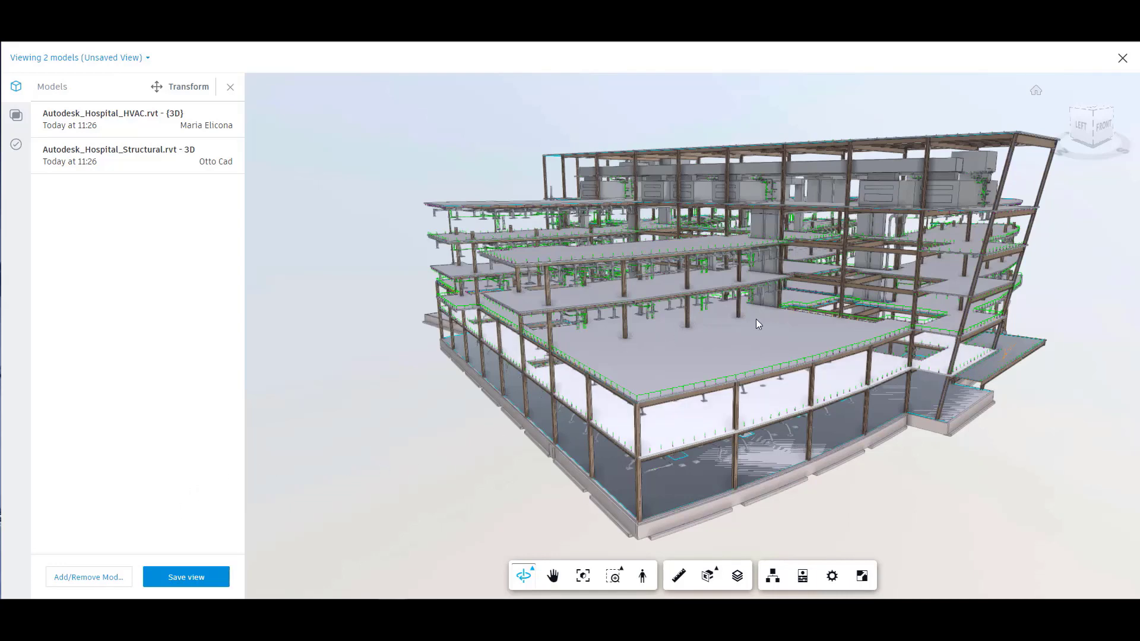
pyautogui.moveTo(682, 319); pyautogui.dragTo(675, 316)
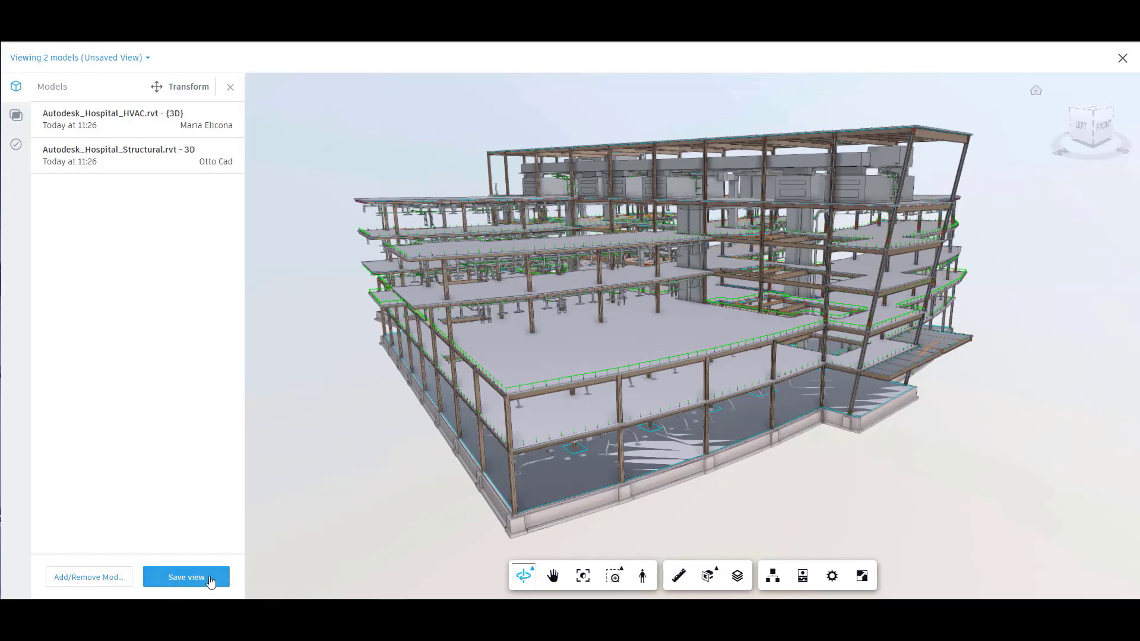
# Step: Save the current view privately as 'Structural and HVAC' with a short description
pyautogui.click(188, 582)
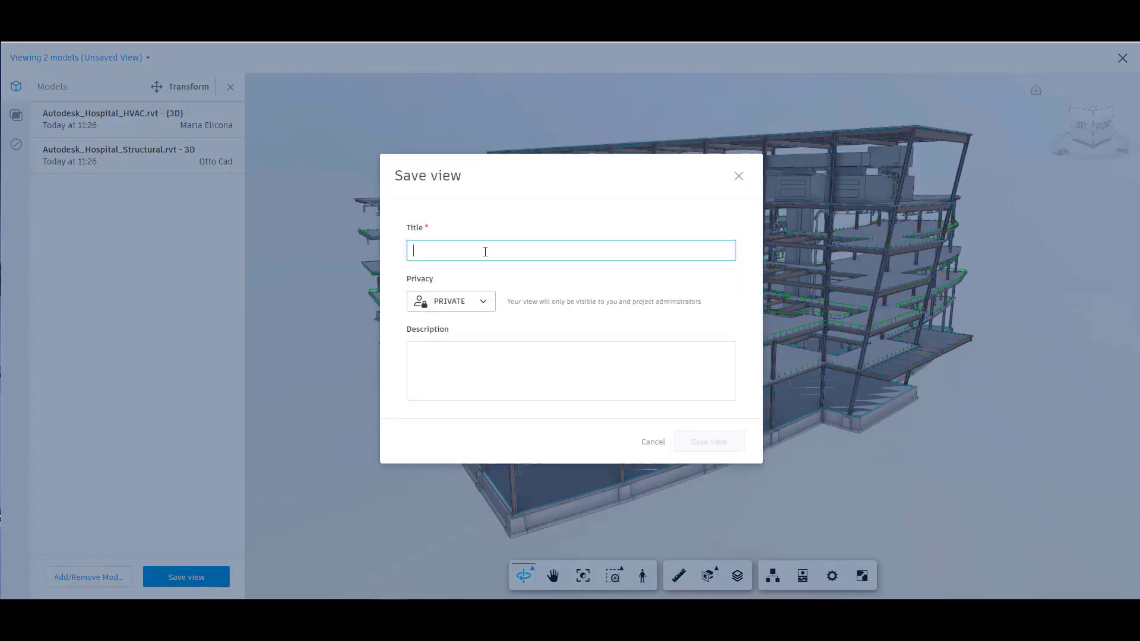
pyautogui.write('Structural and HVAC')
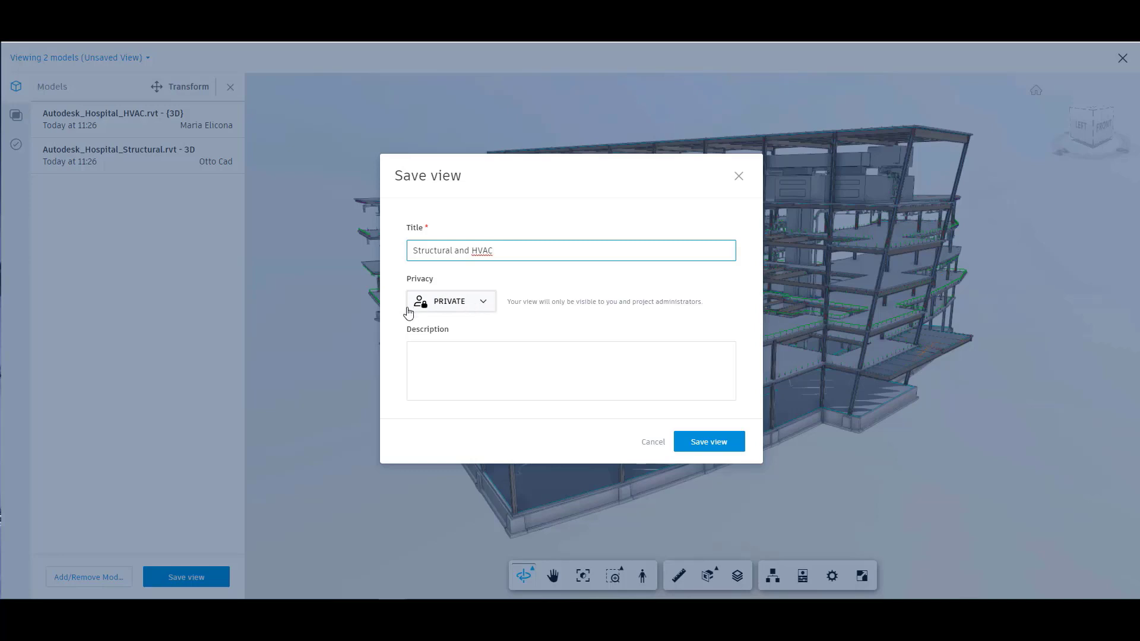
pyautogui.click(454, 356)
pyautogui.write('HVAC wit')
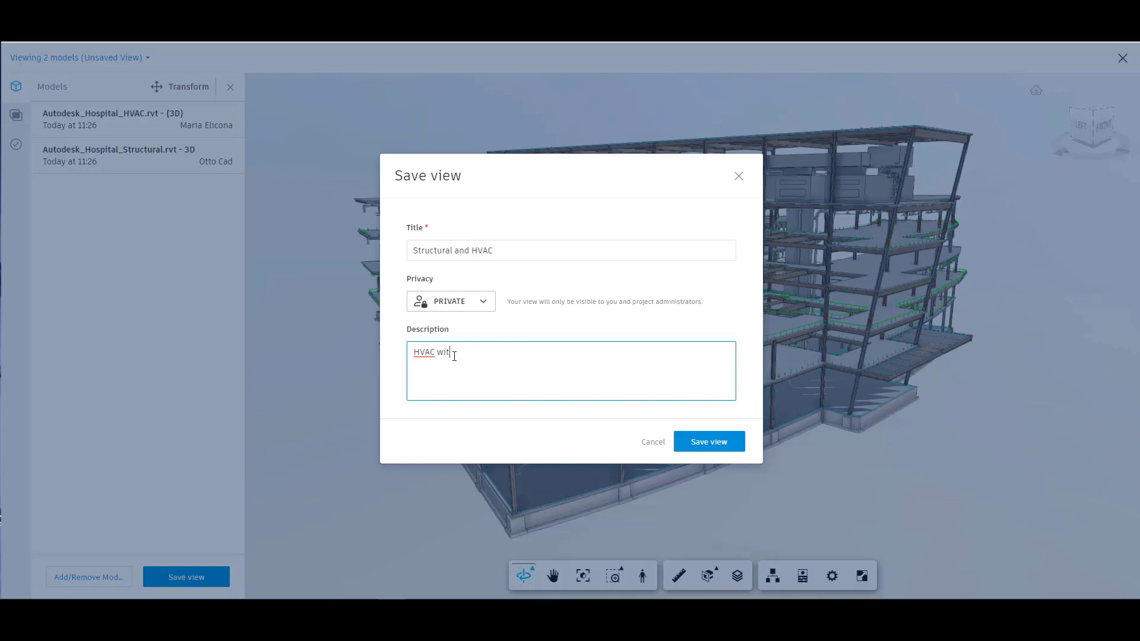
pyautogui.write('h Structural View')
pyautogui.click(730, 443)
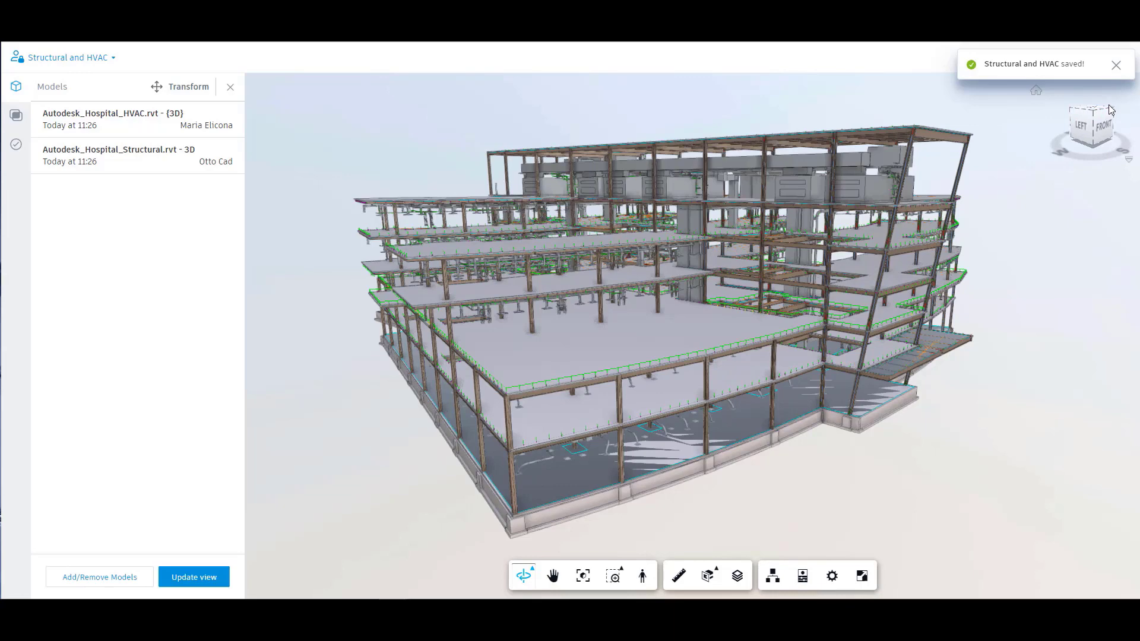
pyautogui.click(1118, 65)
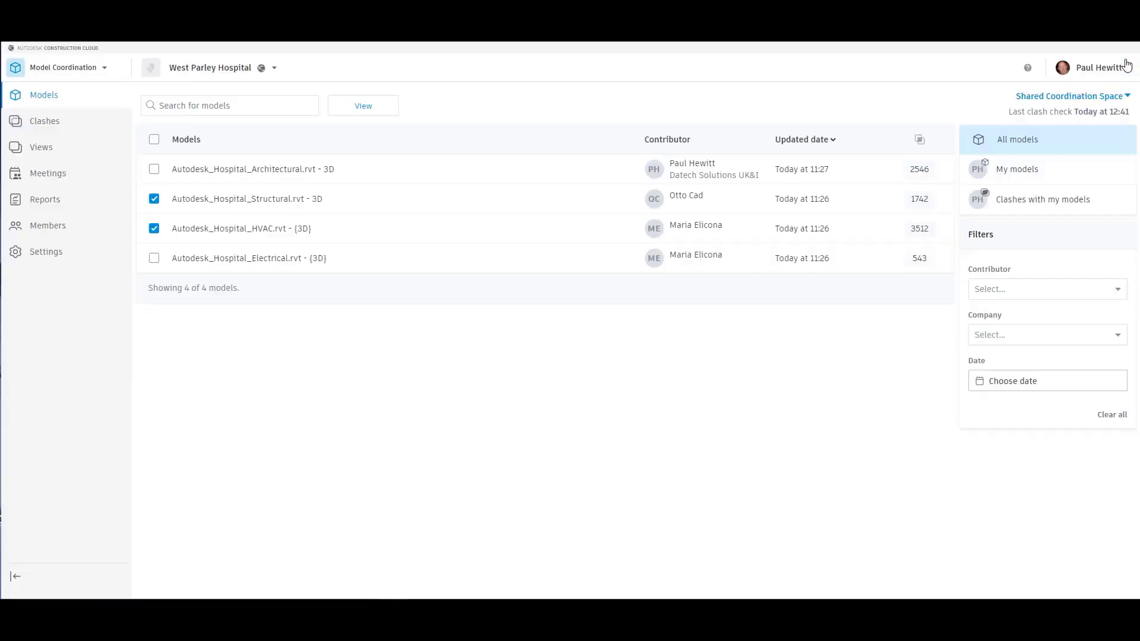
# Step: Open the 'Structural and HVAC' view from the Views list
pyautogui.click(1124, 60)
pyautogui.click(44, 148)
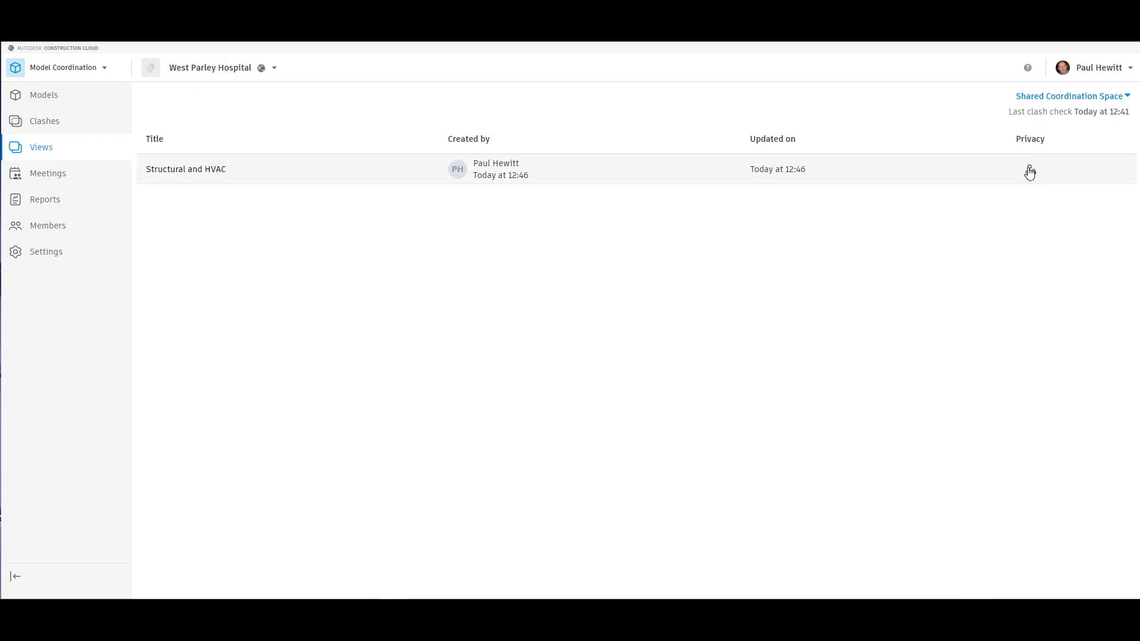
pyautogui.click(220, 170)
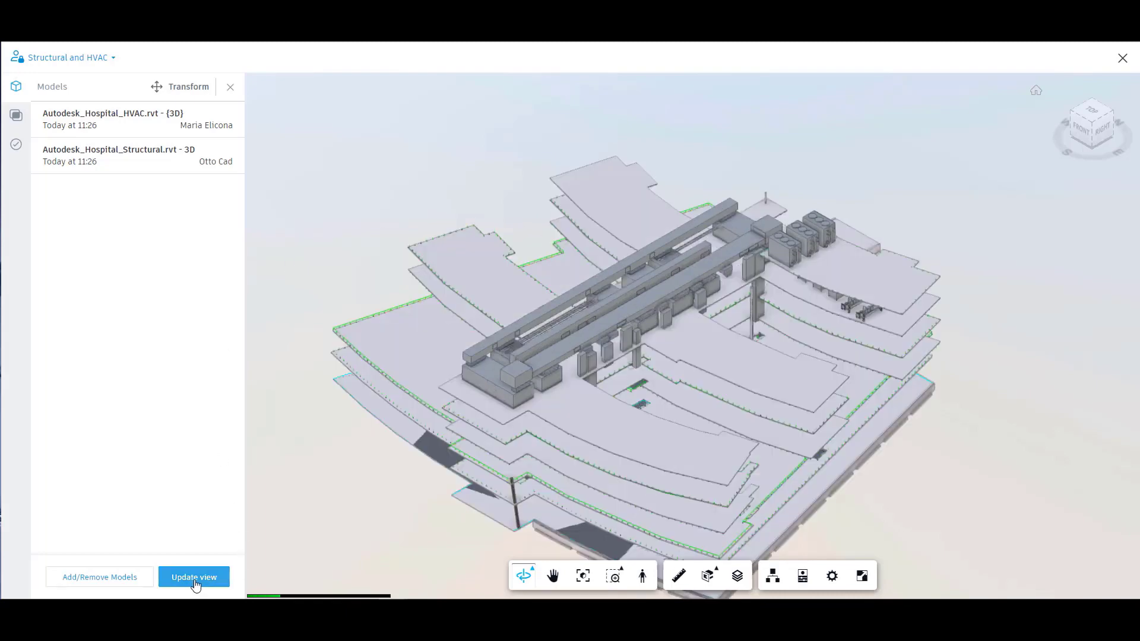
# Step: Change the view's privacy to PUBLISHED and return to the Views list
pyautogui.click(196, 585)
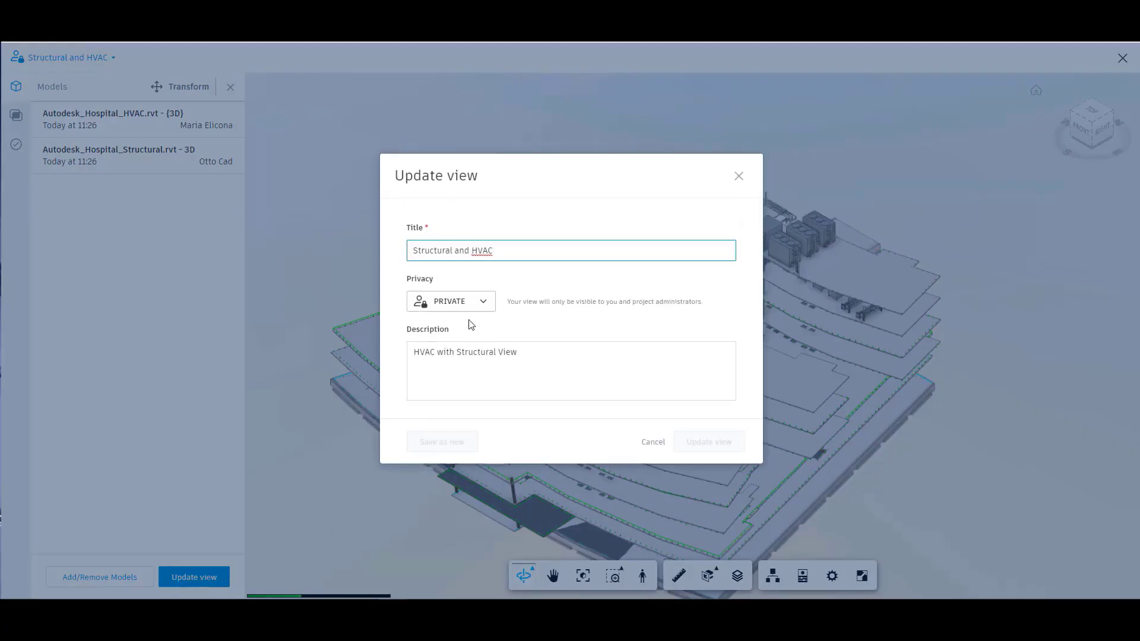
pyautogui.click(482, 307)
pyautogui.click(446, 328)
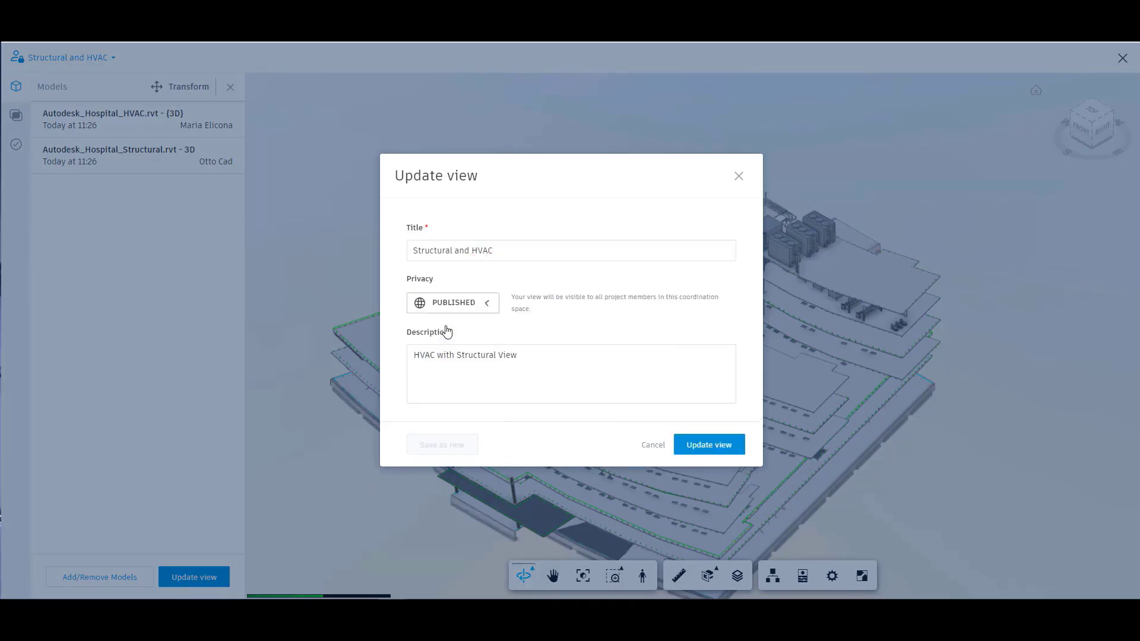
pyautogui.click(716, 450)
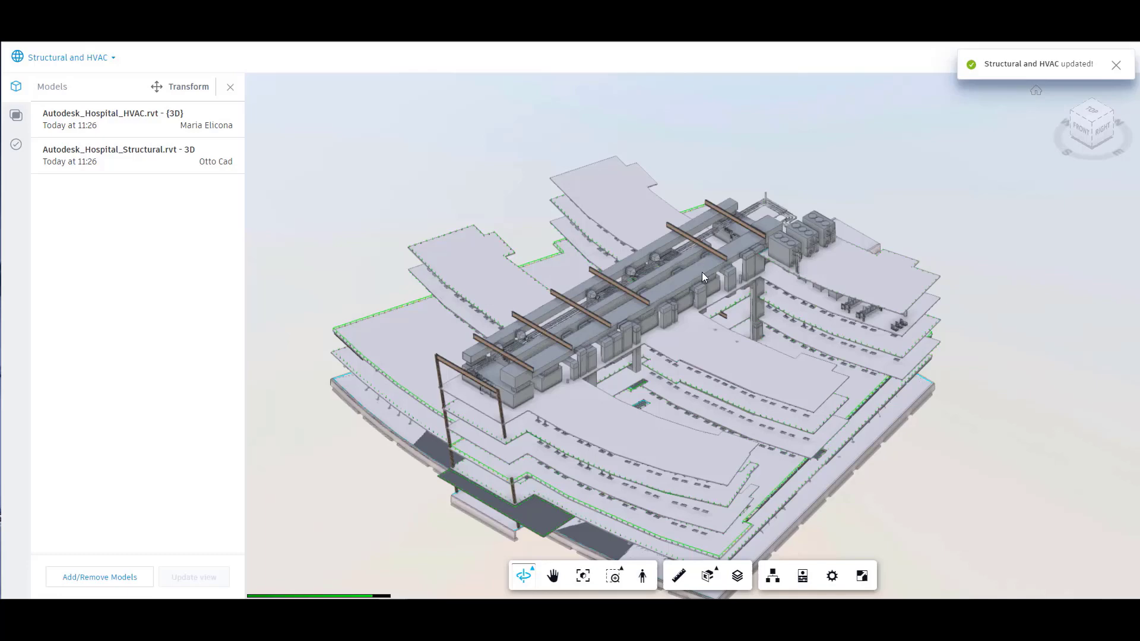
pyautogui.moveTo(616, 433)
pyautogui.mouseDown()
pyautogui.moveTo(730, 389)
pyautogui.moveTo(863, 406)
pyautogui.mouseUp()
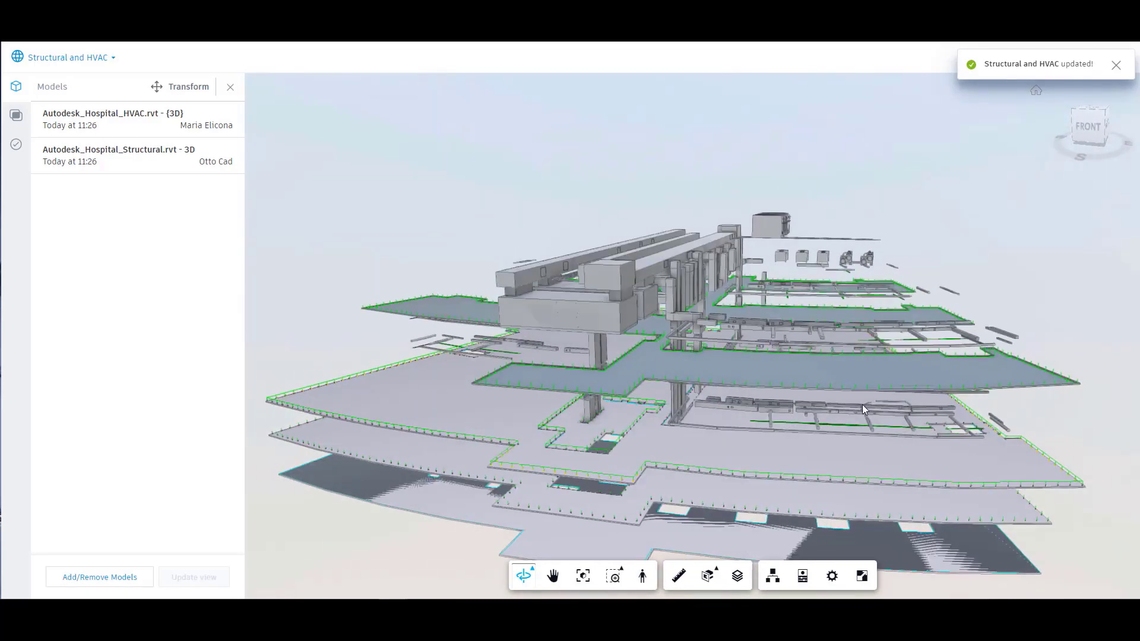
pyautogui.click(1117, 66)
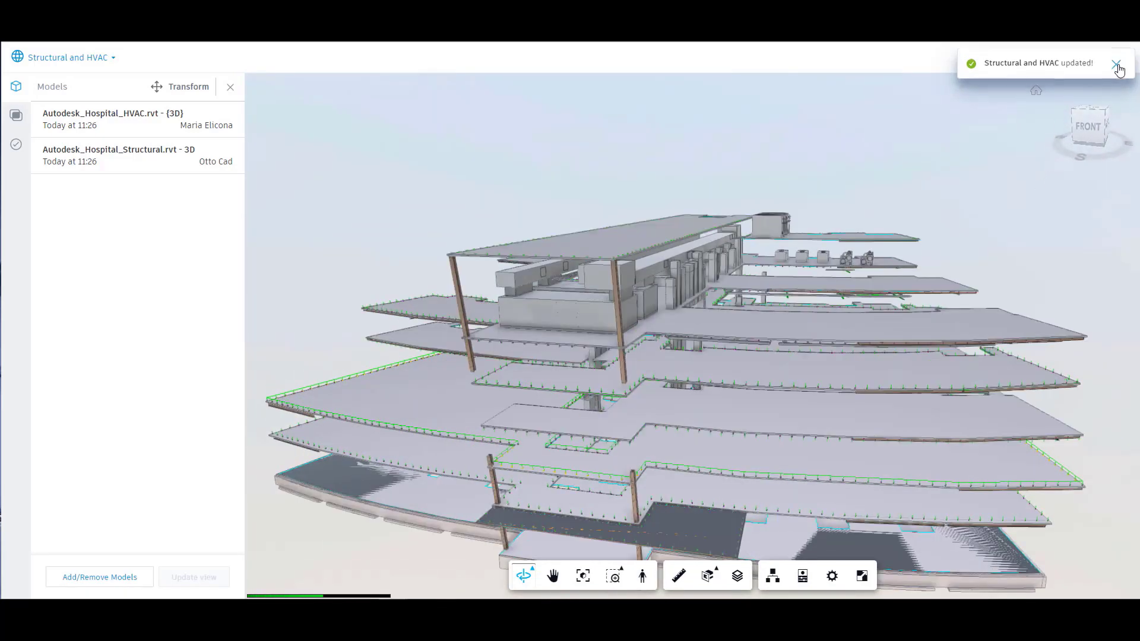
pyautogui.click(1122, 59)
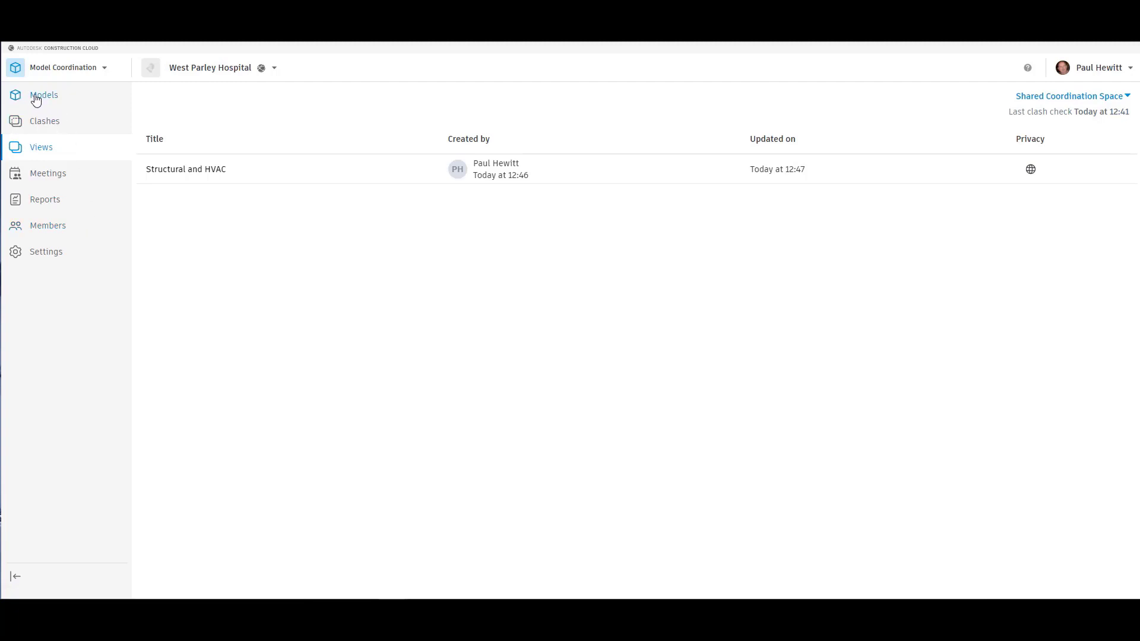
# Step: Show the 86 Electrical vs HVAC clashes in the 3D viewer, grouped by Object
pyautogui.click(40, 122)
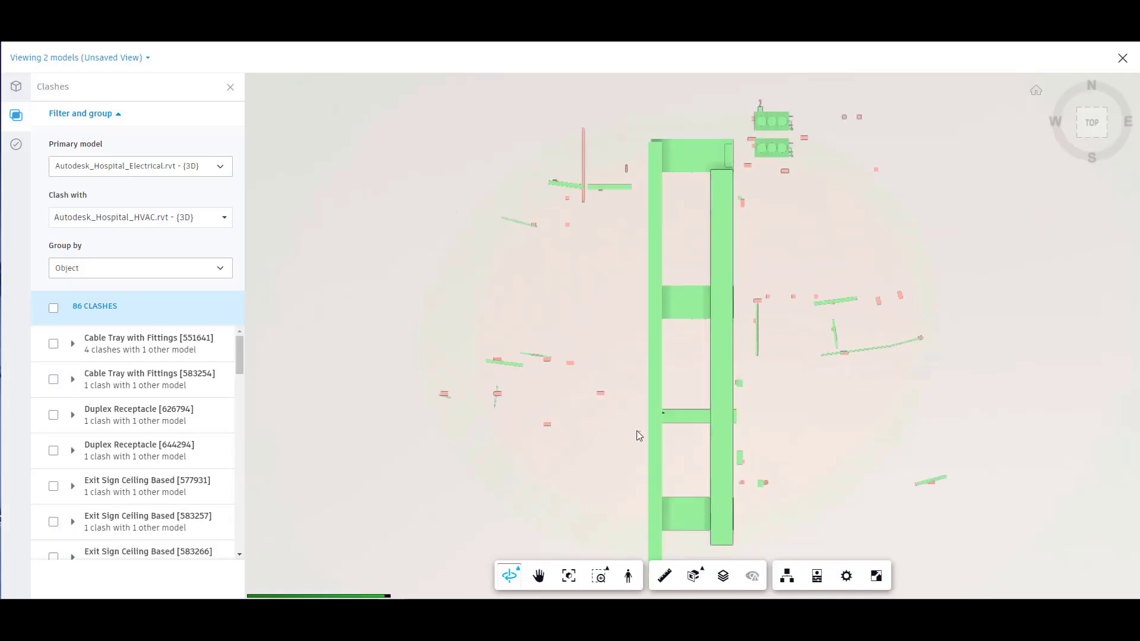
pyautogui.moveTo(628, 414)
pyautogui.mouseDown()
pyautogui.moveTo(789, 294)
pyautogui.moveTo(479, 235)
pyautogui.moveTo(427, 241)
pyautogui.moveTo(536, 311)
pyautogui.moveTo(715, 324)
pyautogui.mouseUp()
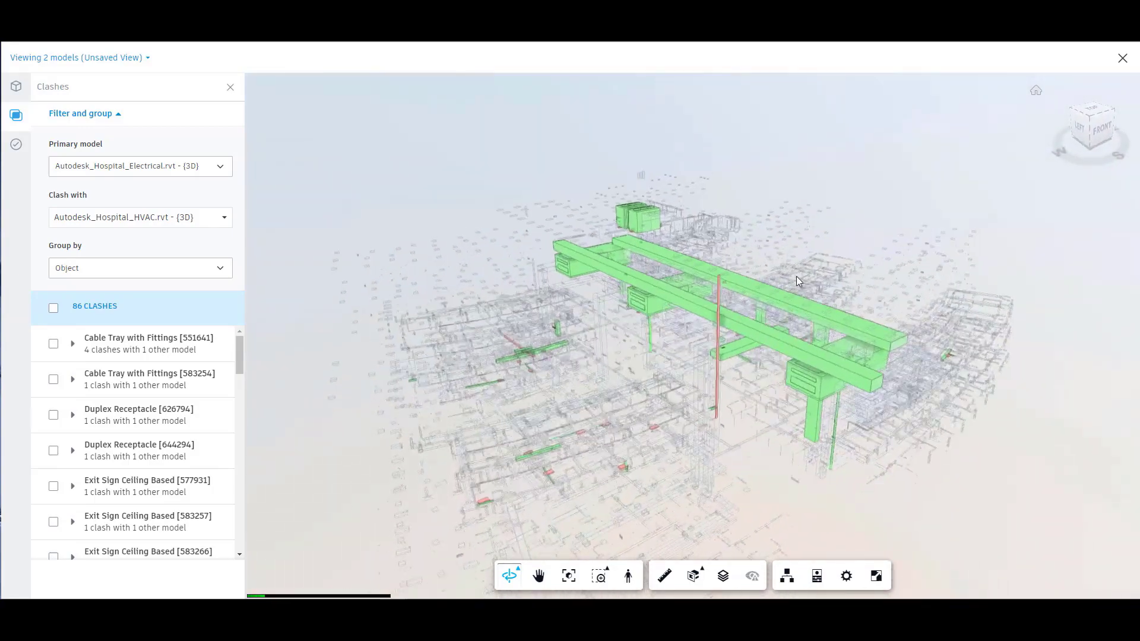
pyautogui.moveTo(798, 281); pyautogui.dragTo(565, 203)
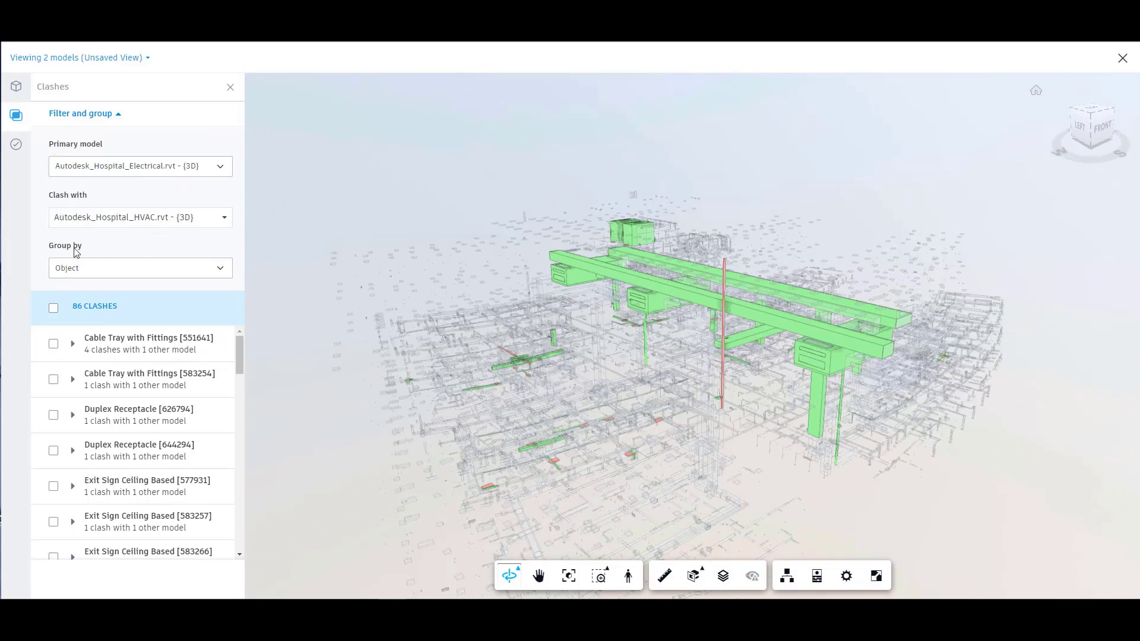
pyautogui.click(75, 270)
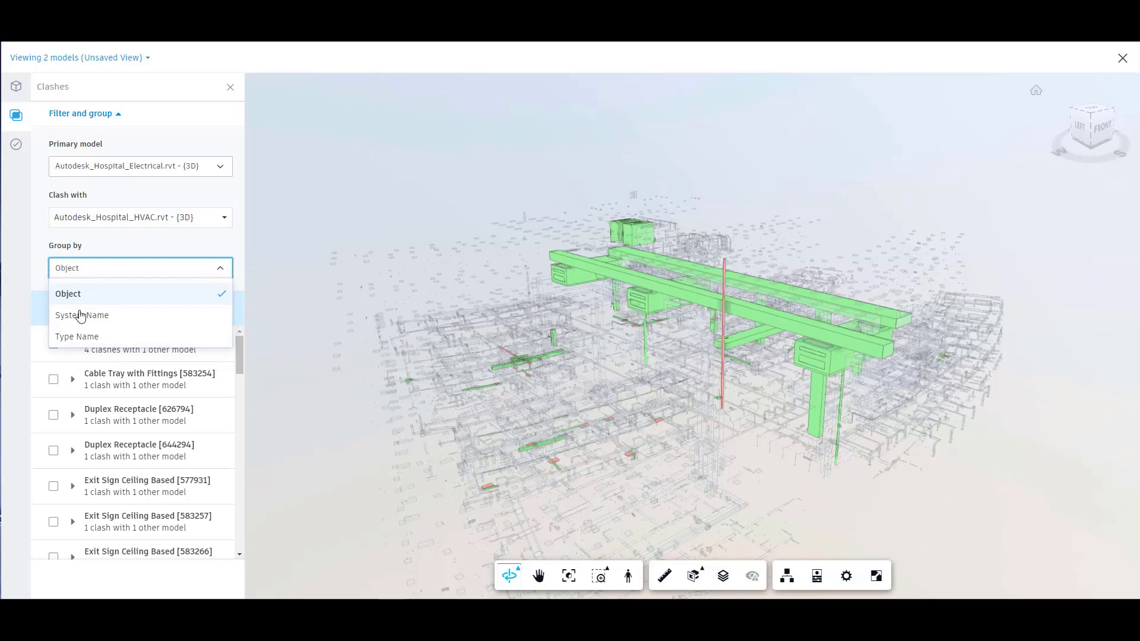
pyautogui.click(84, 271)
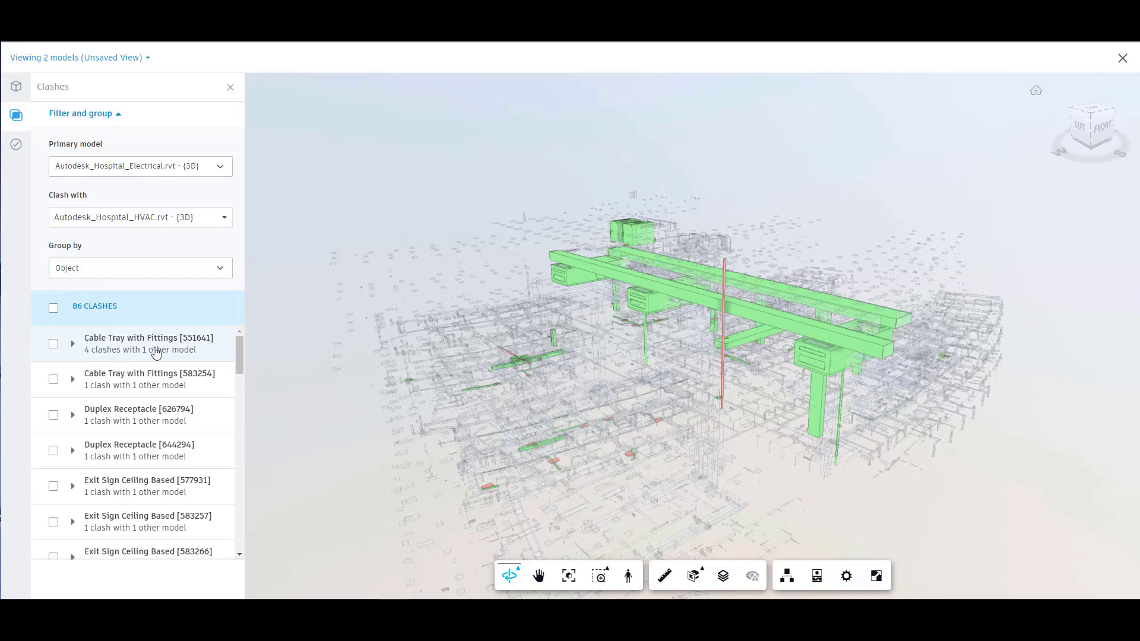
# Step: Inspect the Cable Tray with Fittings [551641] clash and select its four clashes
pyautogui.click(127, 339)
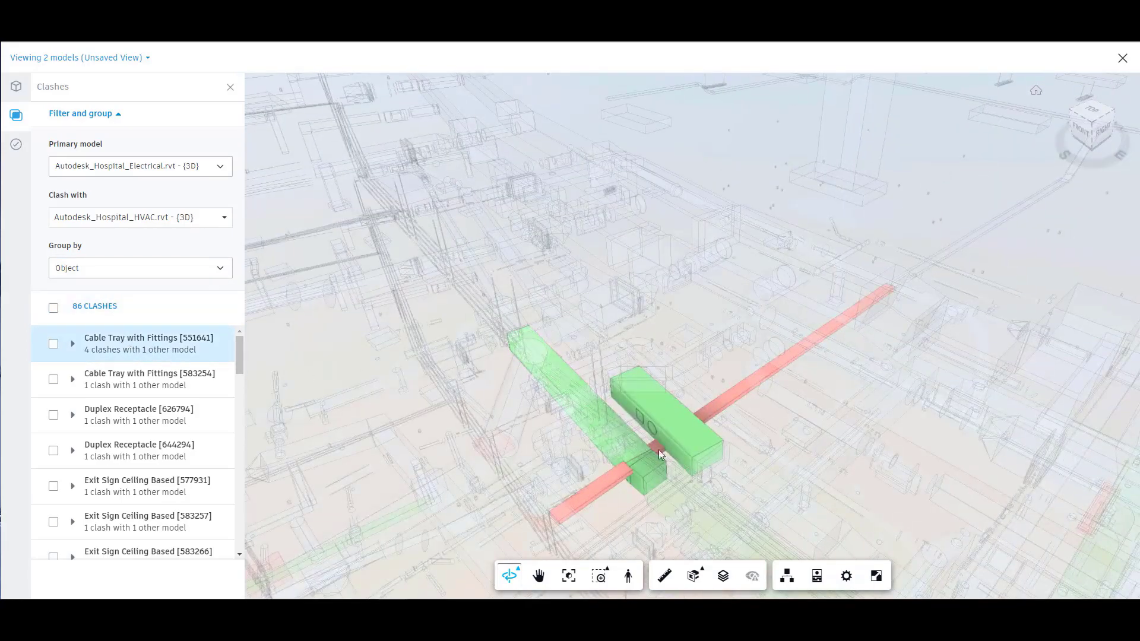
pyautogui.moveTo(678, 488)
pyautogui.mouseDown()
pyautogui.moveTo(740, 372)
pyautogui.moveTo(720, 389)
pyautogui.moveTo(622, 385)
pyautogui.moveTo(487, 351)
pyautogui.moveTo(420, 376)
pyautogui.moveTo(428, 427)
pyautogui.moveTo(466, 449)
pyautogui.moveTo(554, 469)
pyautogui.moveTo(646, 445)
pyautogui.mouseUp()
pyautogui.scroll(2, 644, 392)
pyautogui.scroll(2, 635, 380)
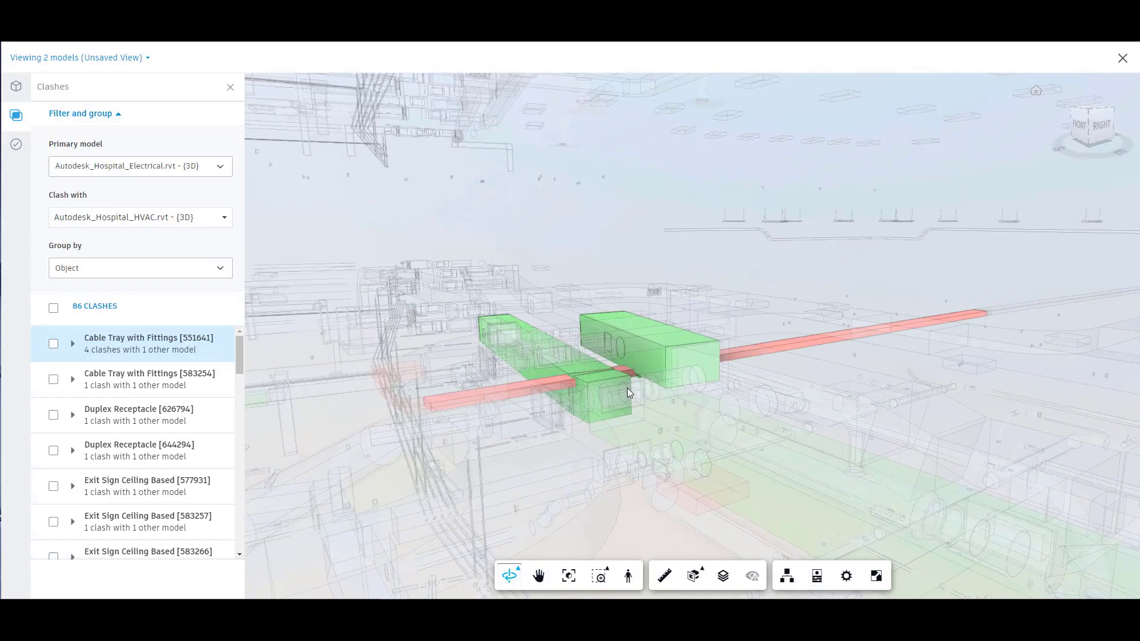
pyautogui.scroll(2, 627, 388)
pyautogui.scroll(2, 628, 386)
pyautogui.scroll(1, 628, 384)
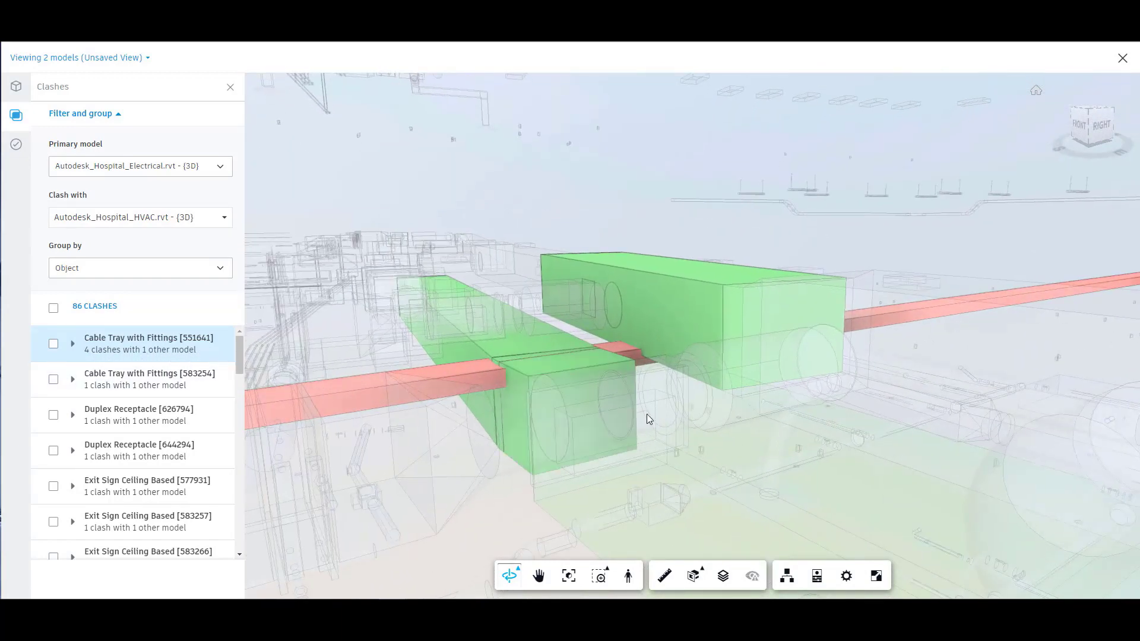
pyautogui.moveTo(695, 434)
pyautogui.mouseDown()
pyautogui.moveTo(775, 420)
pyautogui.moveTo(872, 436)
pyautogui.mouseUp()
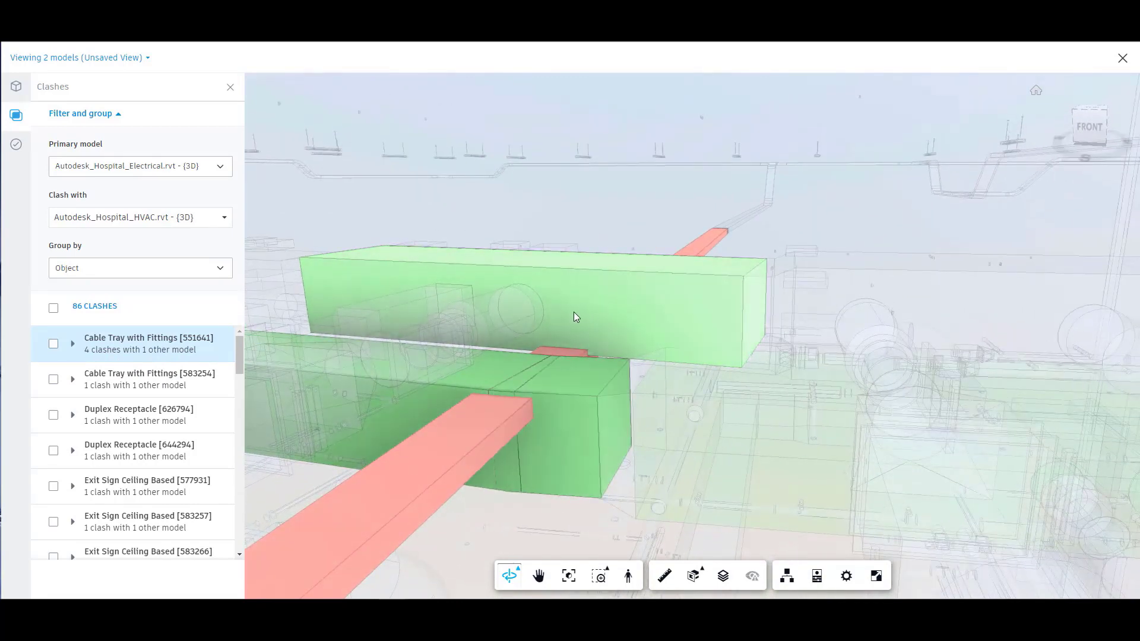
pyautogui.click(53, 344)
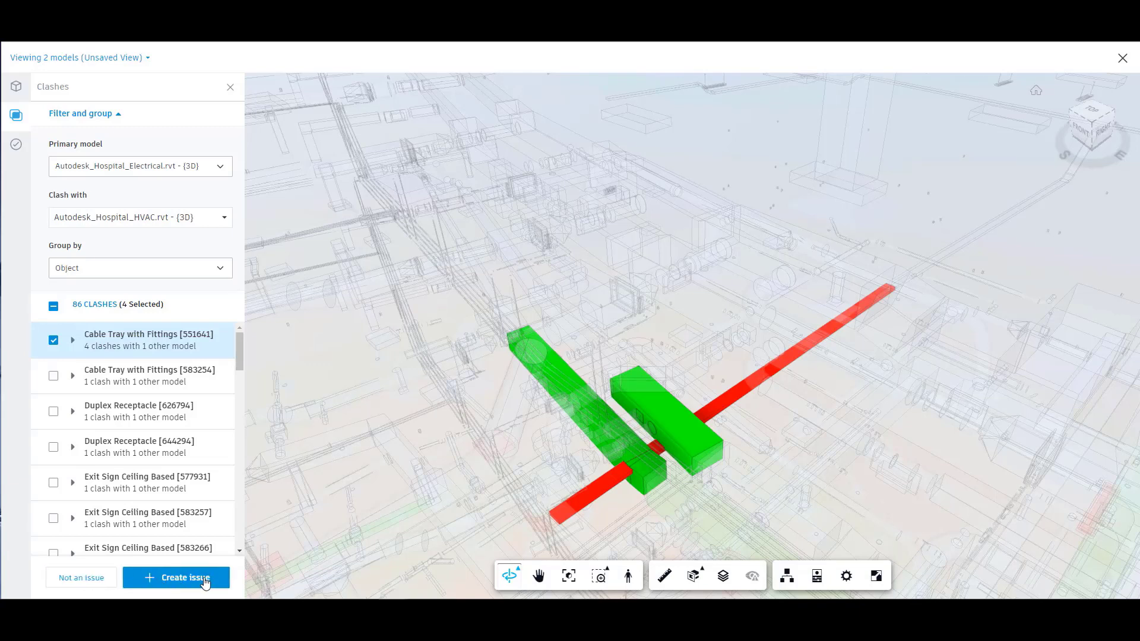
# Step: Pin Issue #1 (Coordination > Clash) on the clashing Cable Tray with Fittings [551641]
pyautogui.click(205, 581)
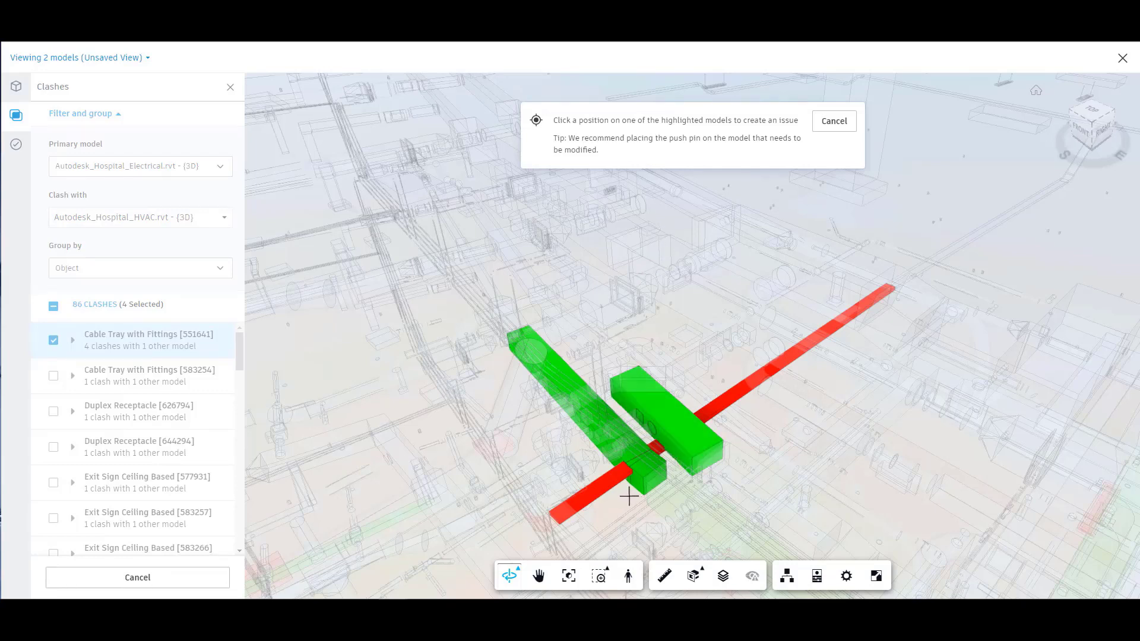
pyautogui.click(659, 467)
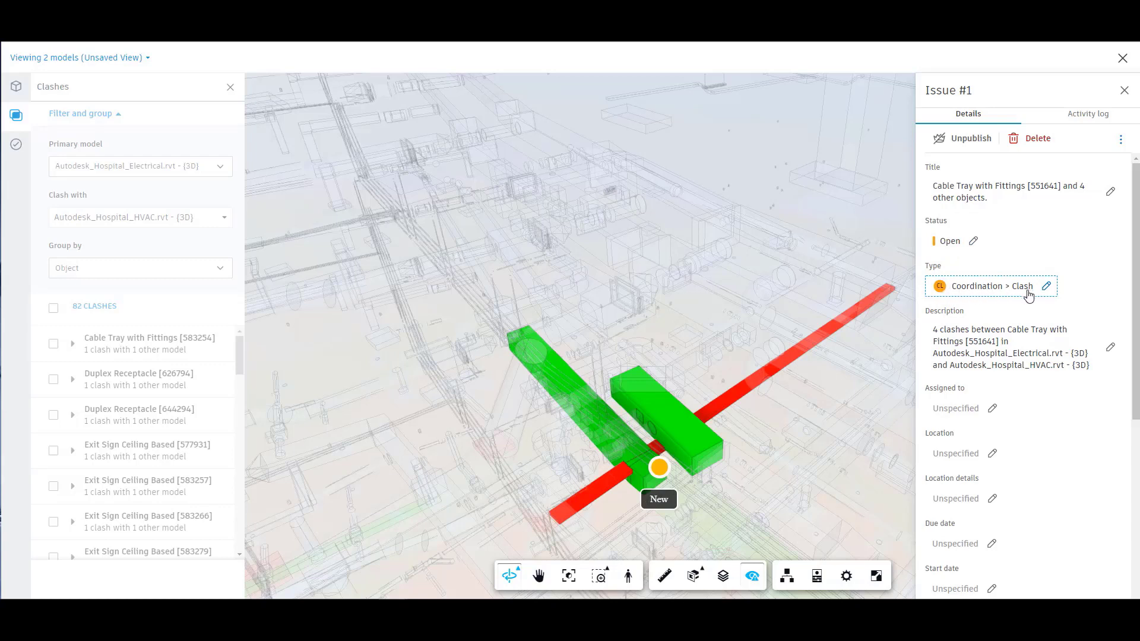
# Step: Assign Issue #1 to a project member, starting 23 Jun 2021 and due 30 Jun 2021
pyautogui.scroll(-1, 1048, 378)
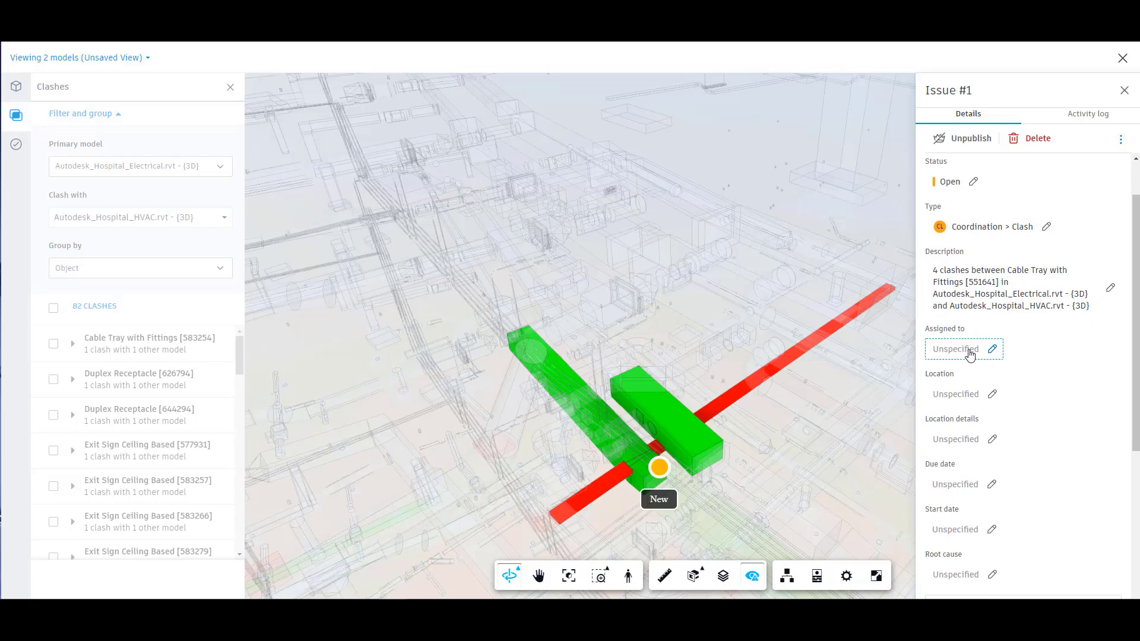
pyautogui.click(970, 355)
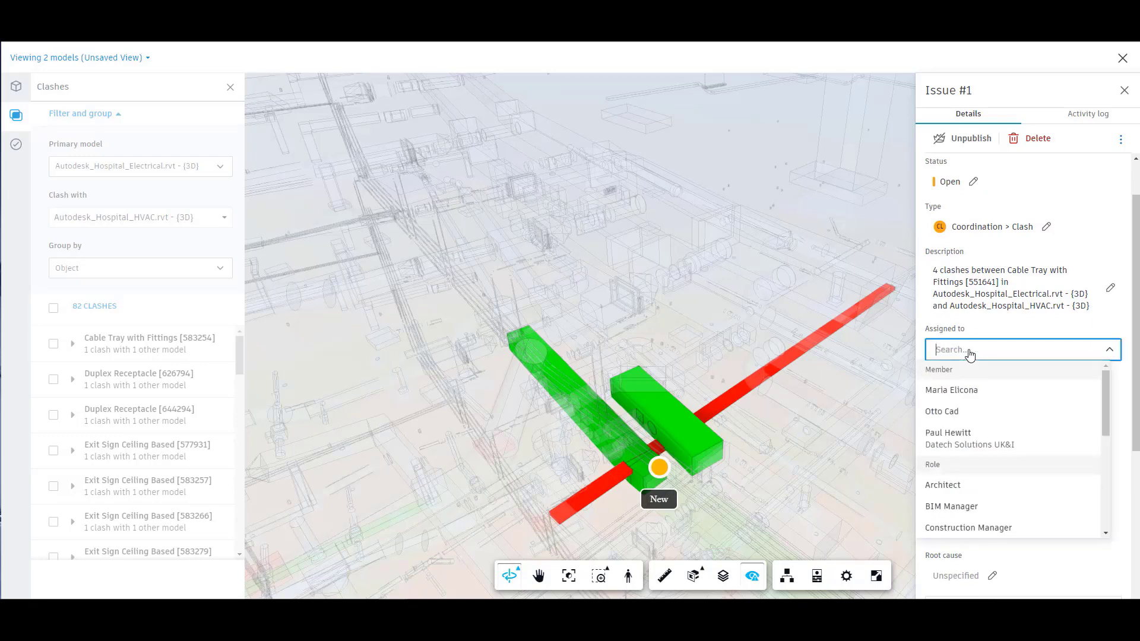
pyautogui.click(962, 397)
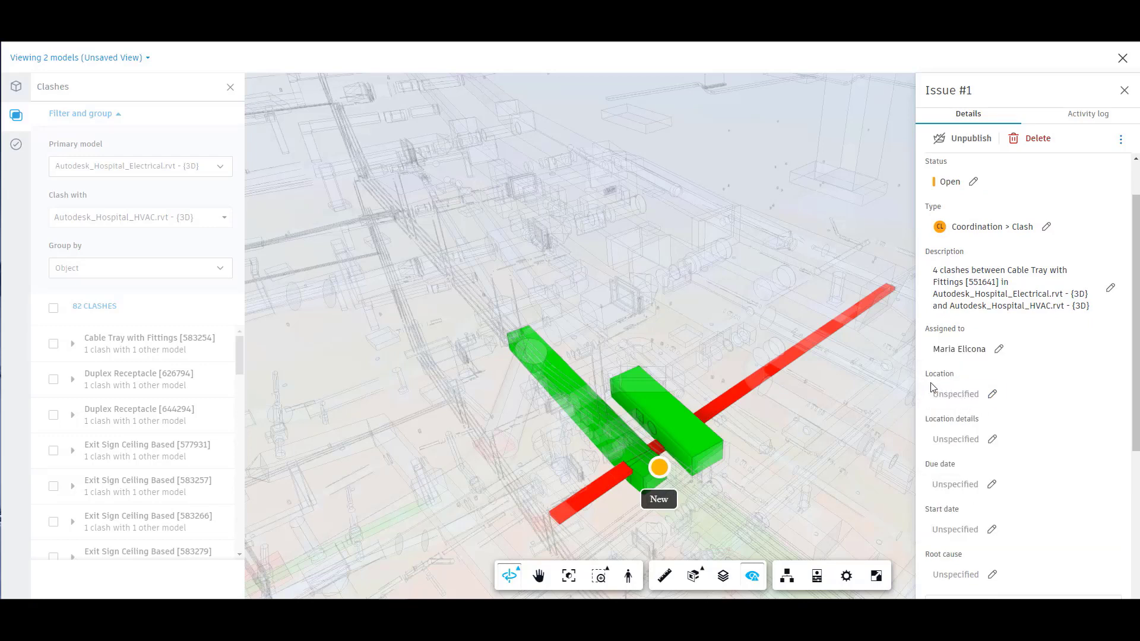
pyautogui.click(960, 487)
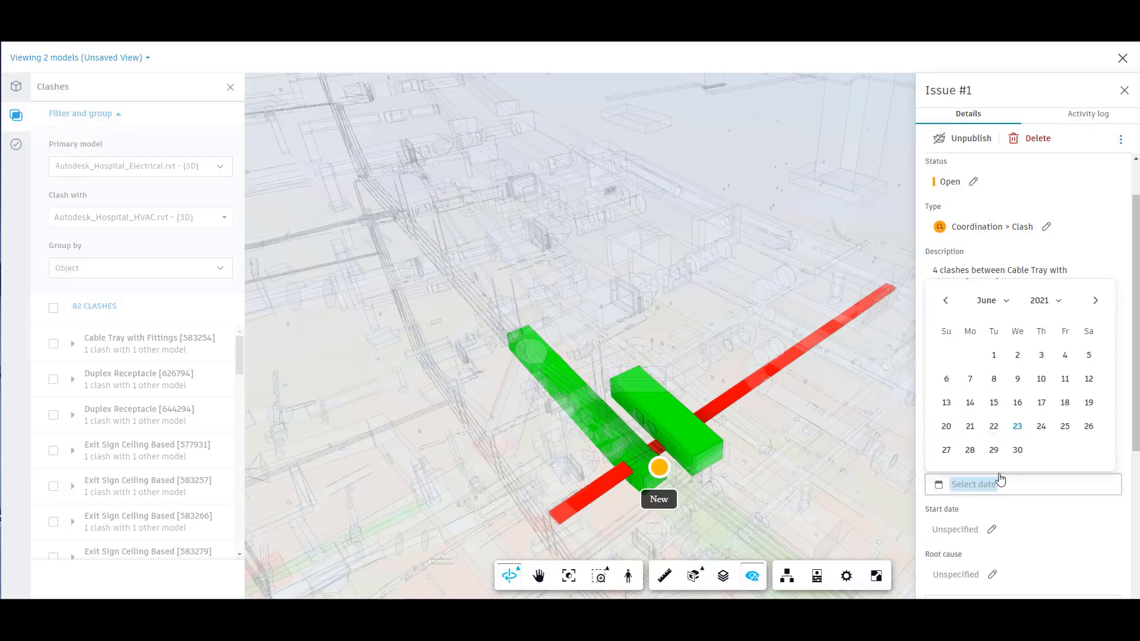
pyautogui.click(1017, 450)
pyautogui.scroll(-3, 1036, 450)
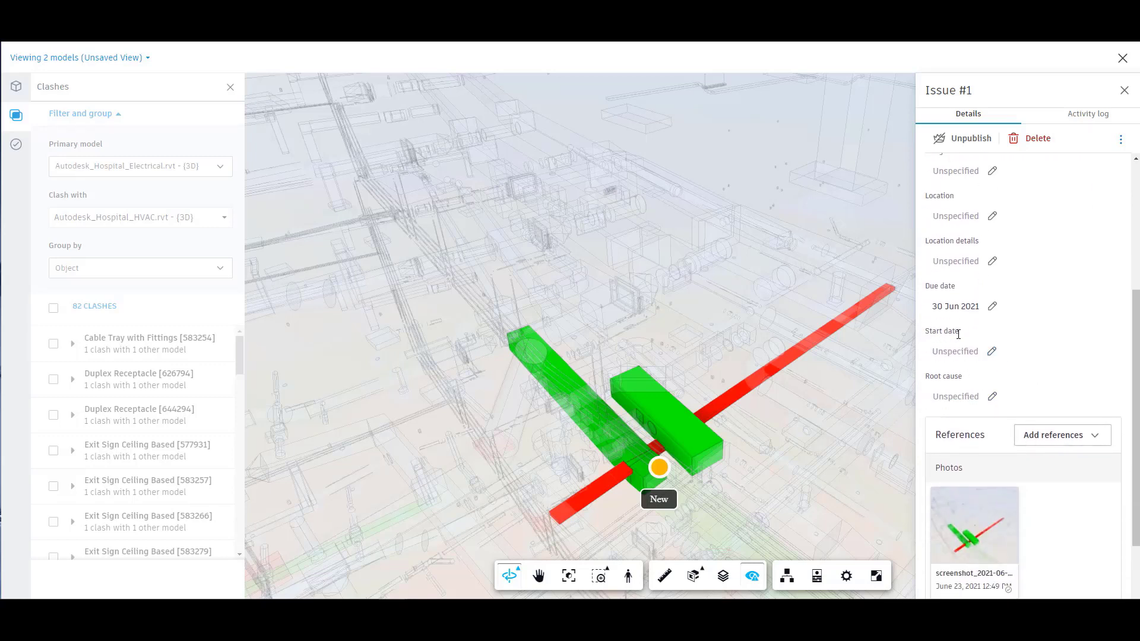
pyautogui.click(963, 354)
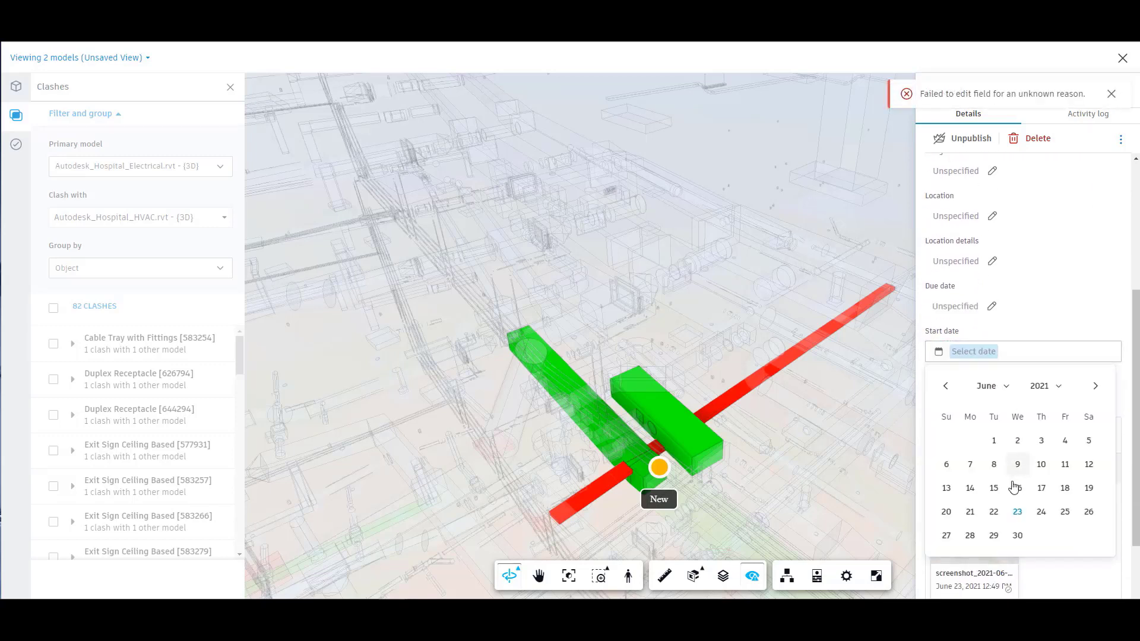
pyautogui.click(1019, 512)
# Step: Set Issue #1's root cause to Design Coordination
pyautogui.scroll(-2, 1032, 469)
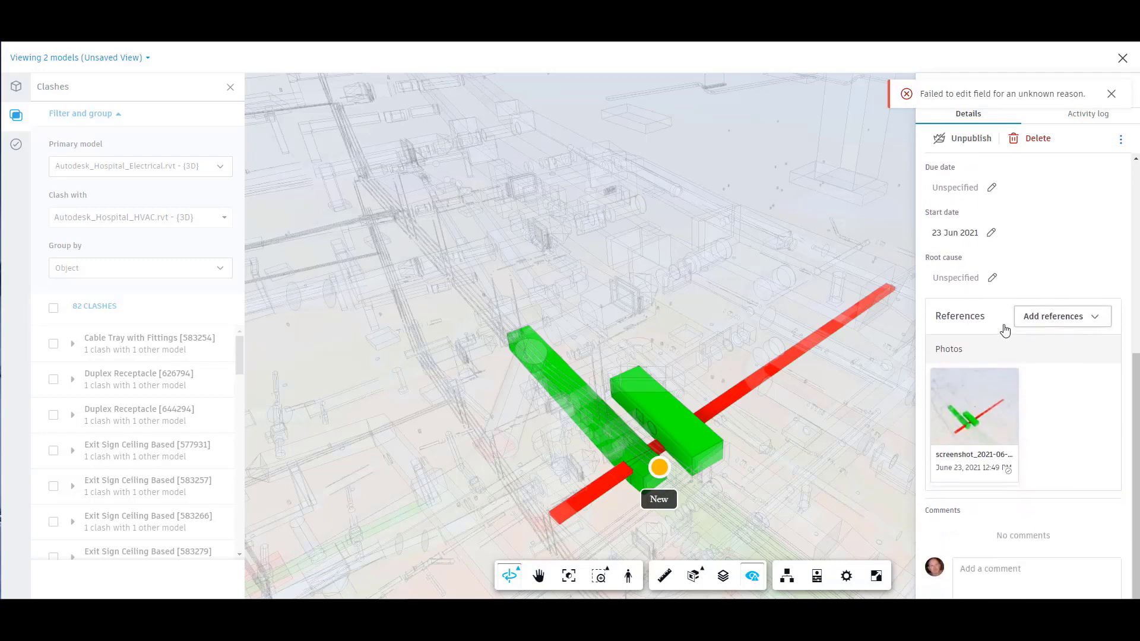
pyautogui.click(950, 278)
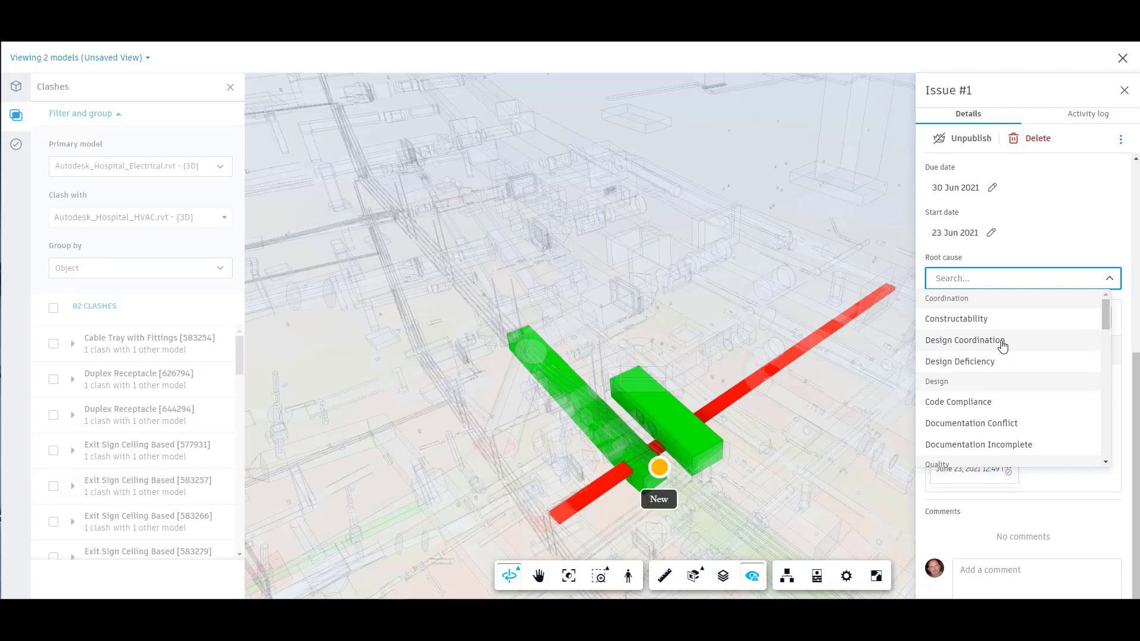
pyautogui.click(1002, 342)
pyautogui.moveTo(974, 418)
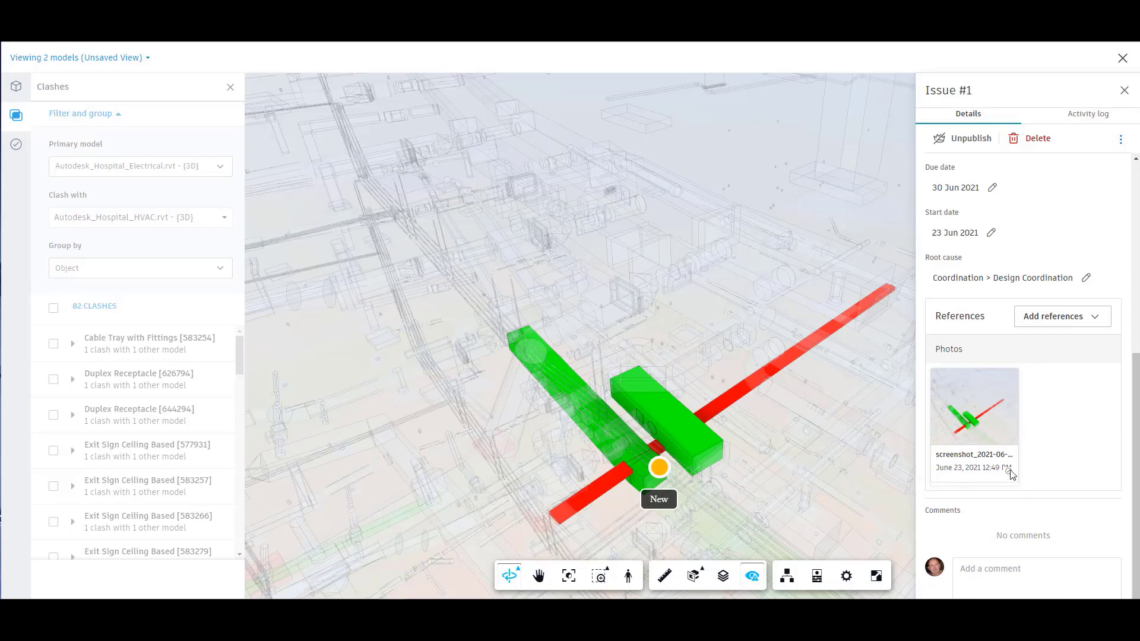
pyautogui.scroll(-1, 1011, 473)
# Step: Post a comment on Issue #1 asking to check it and update as needed
pyautogui.click(1037, 545)
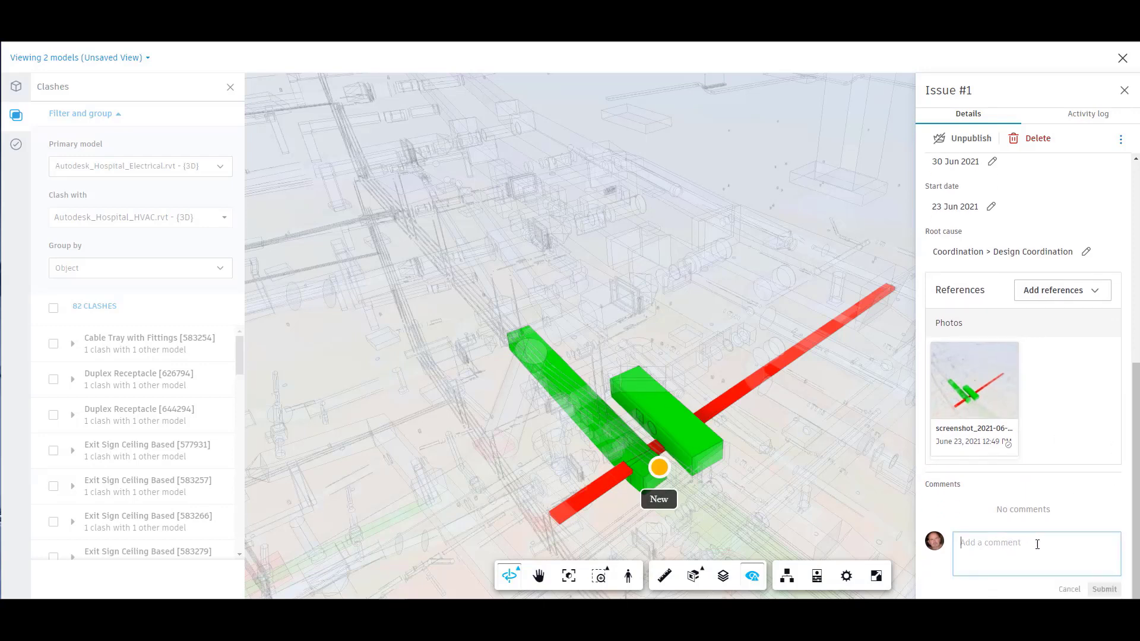
pyautogui.write('Pl')
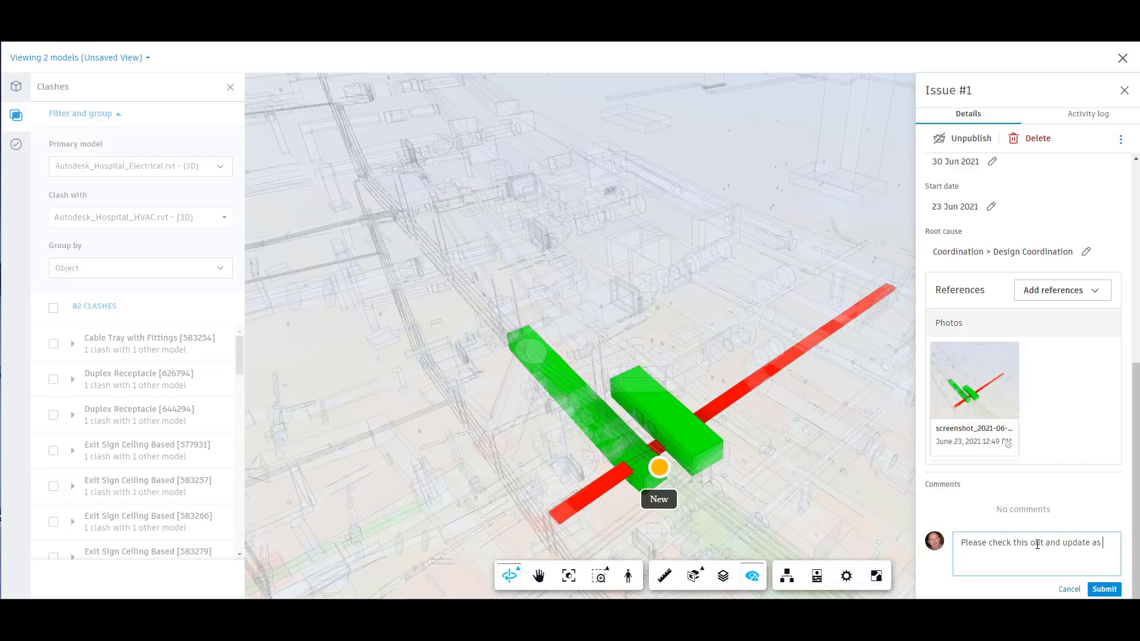
pyautogui.write('eded.')
pyautogui.click(1099, 591)
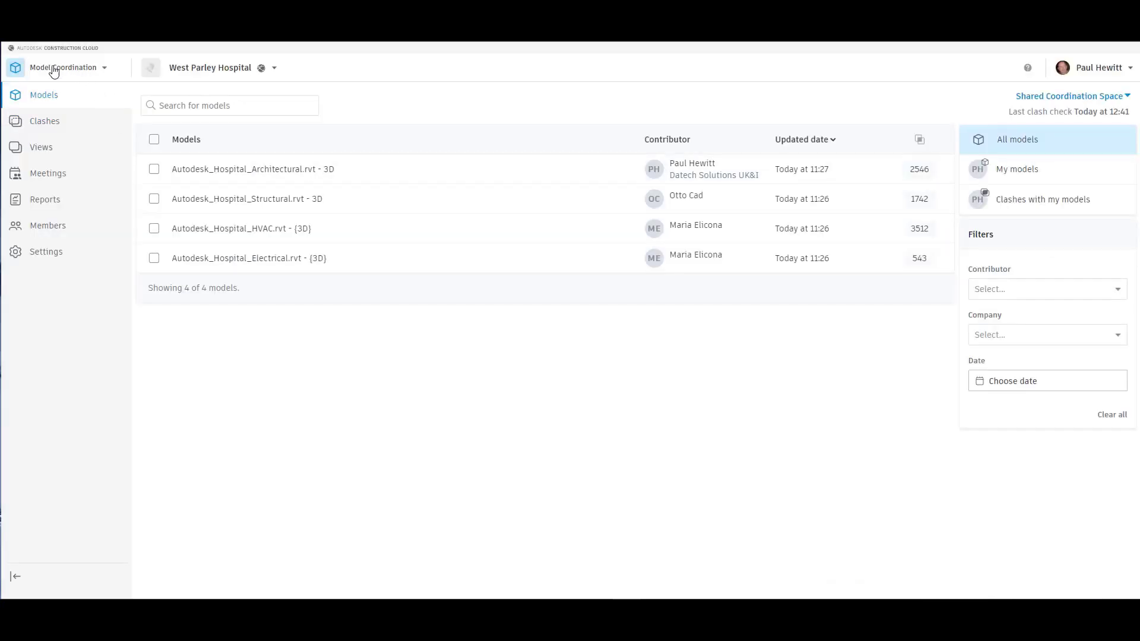
# Step: Switch to Autodesk Docs Issues and scroll through Issue #1's details panel
pyautogui.click(83, 71)
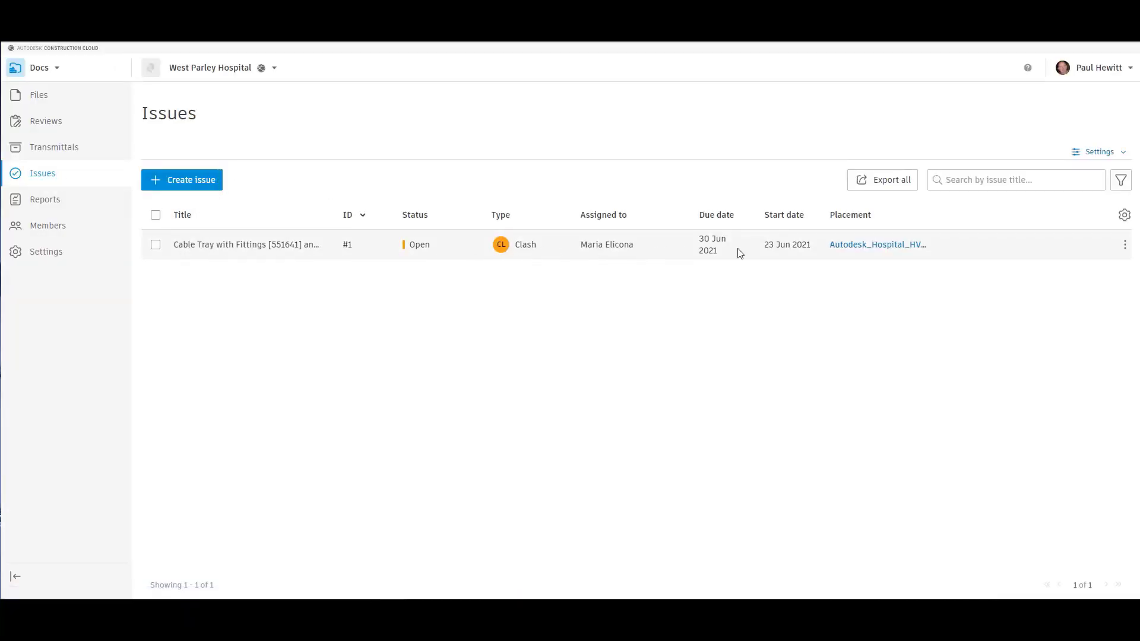
pyautogui.click(266, 245)
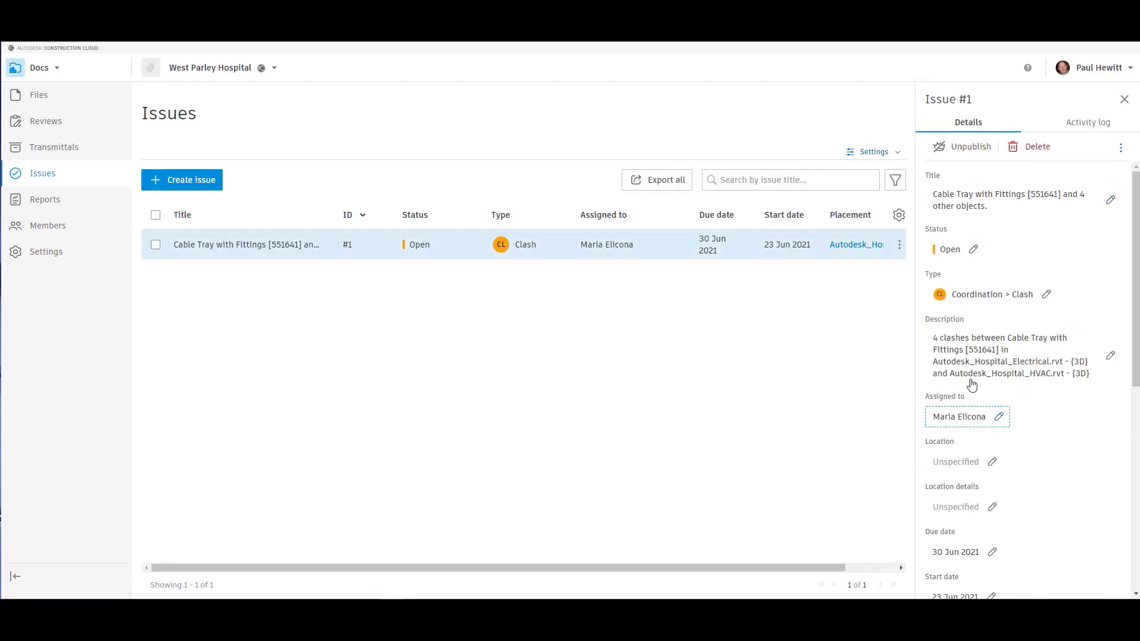
pyautogui.scroll(-2, 1000, 453)
pyautogui.scroll(-3, 1001, 453)
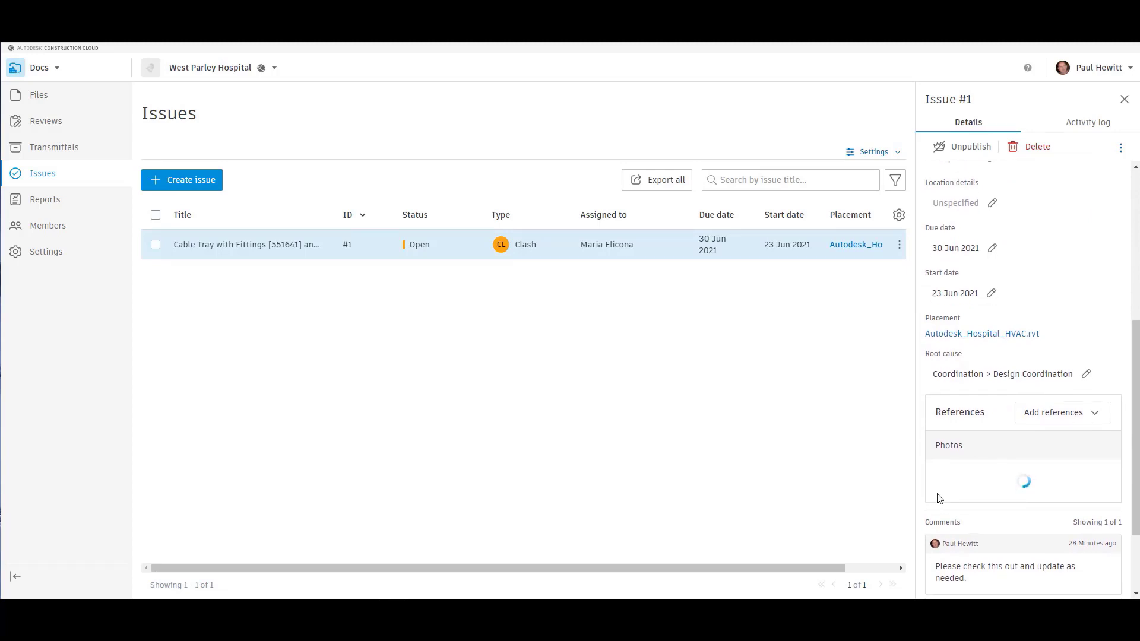
pyautogui.scroll(-2, 937, 499)
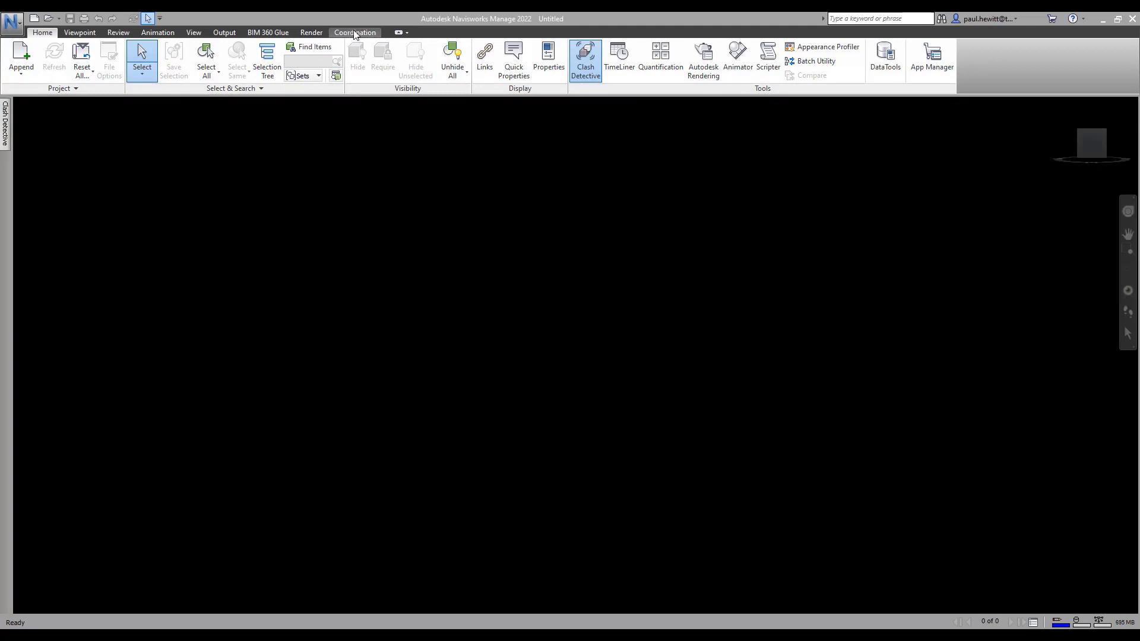
# Step: Open all models from the Datech Solutions UK&I West Parley Hospital Shared Coordination Space
pyautogui.click(354, 32)
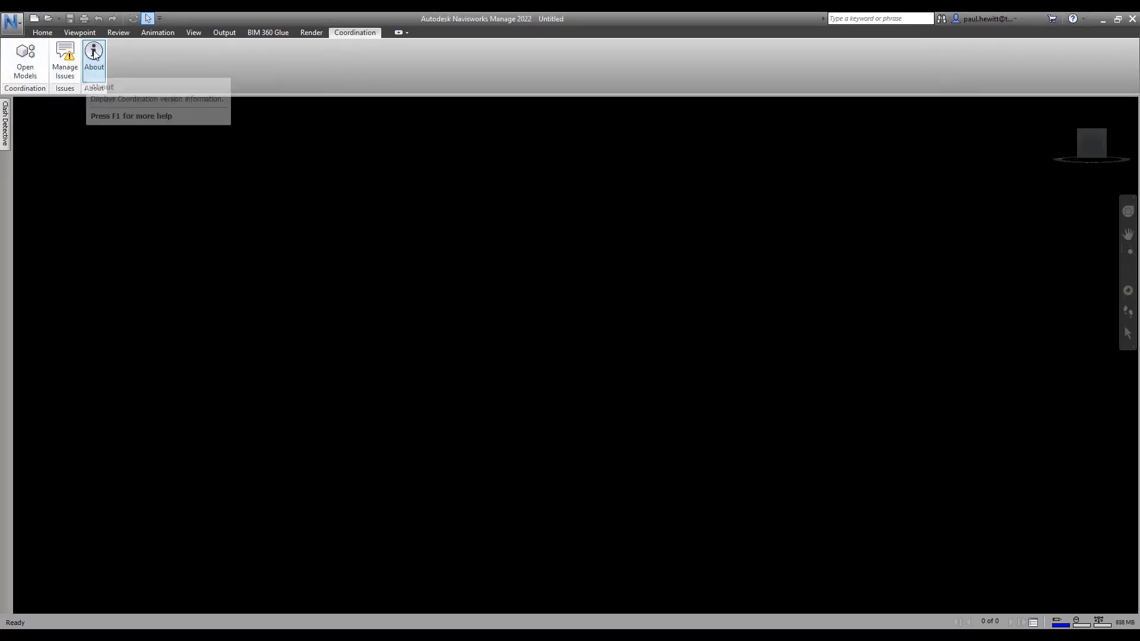
pyautogui.click(25, 54)
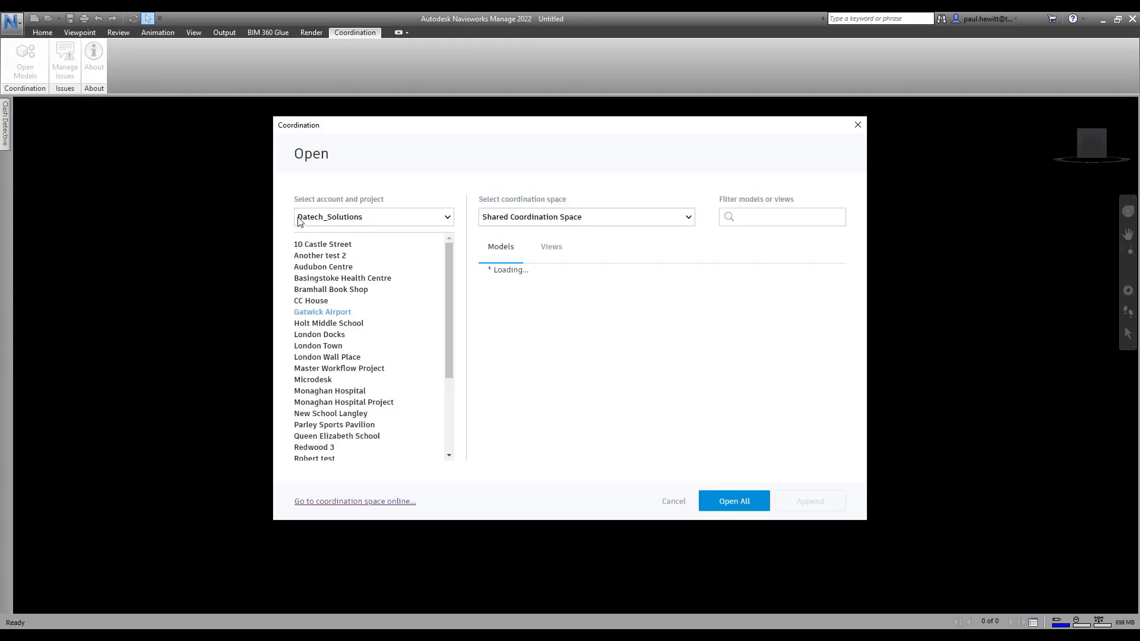
pyautogui.click(362, 222)
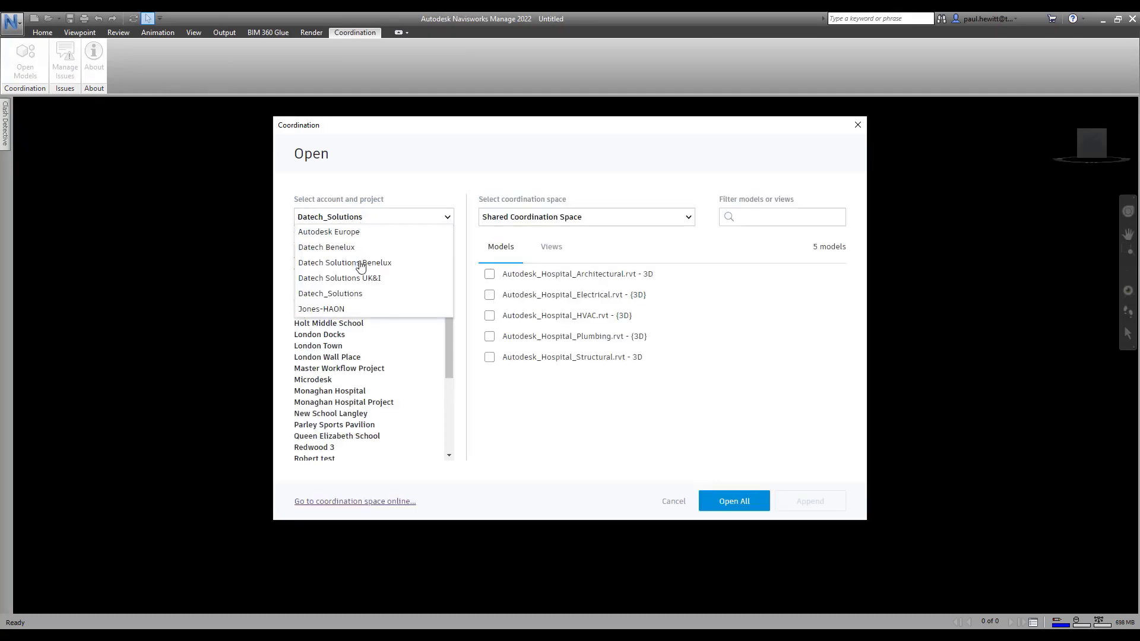
pyautogui.click(358, 284)
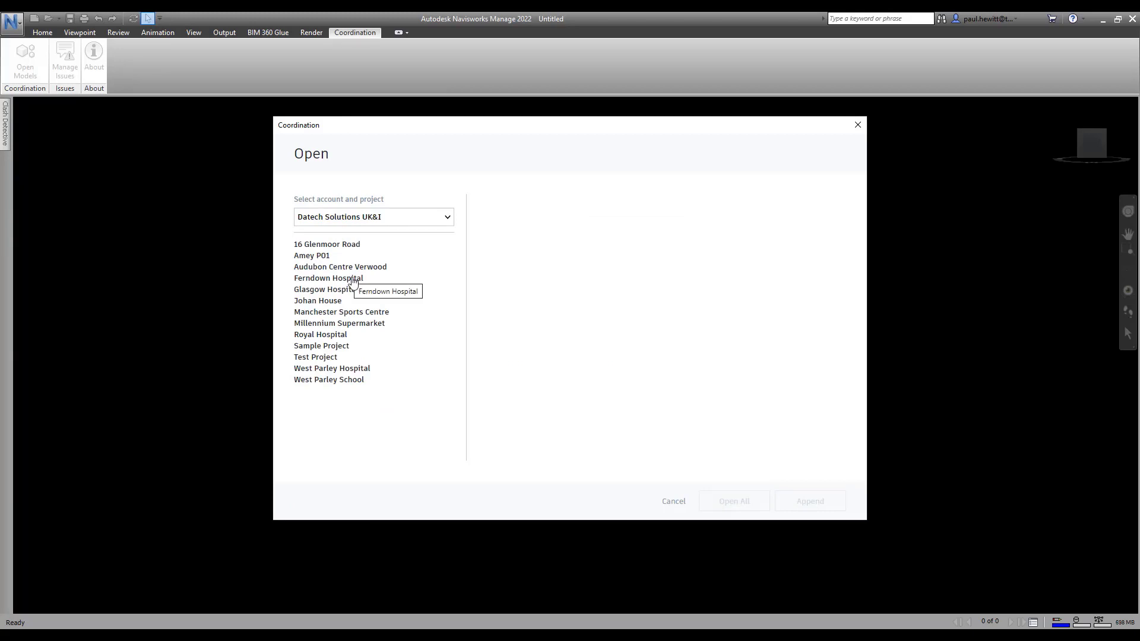
pyautogui.click(339, 371)
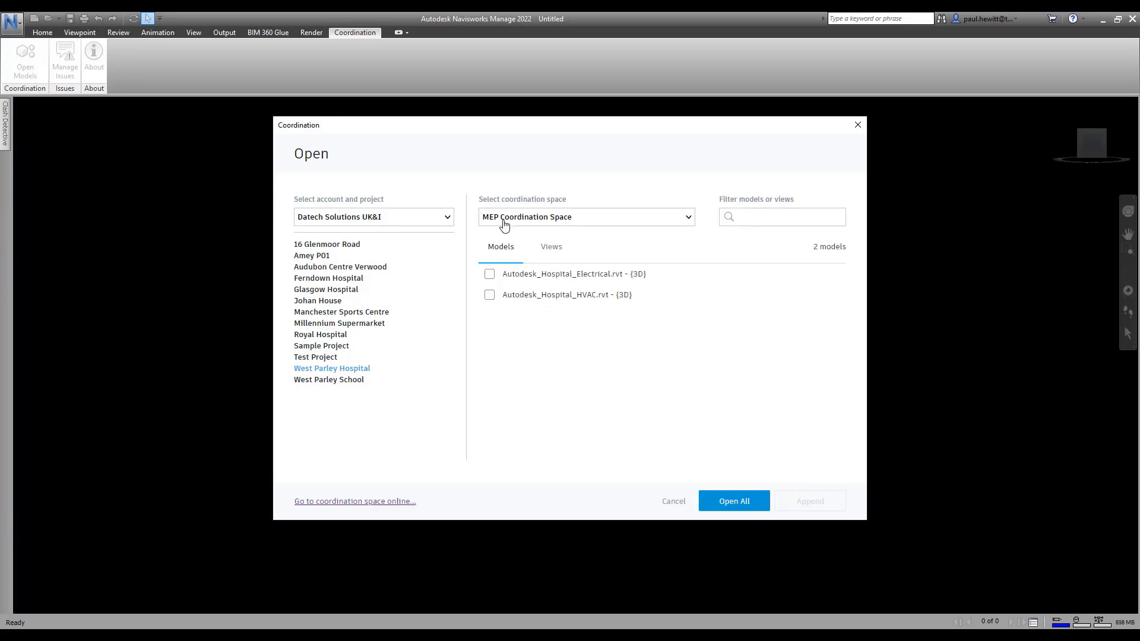
pyautogui.click(614, 221)
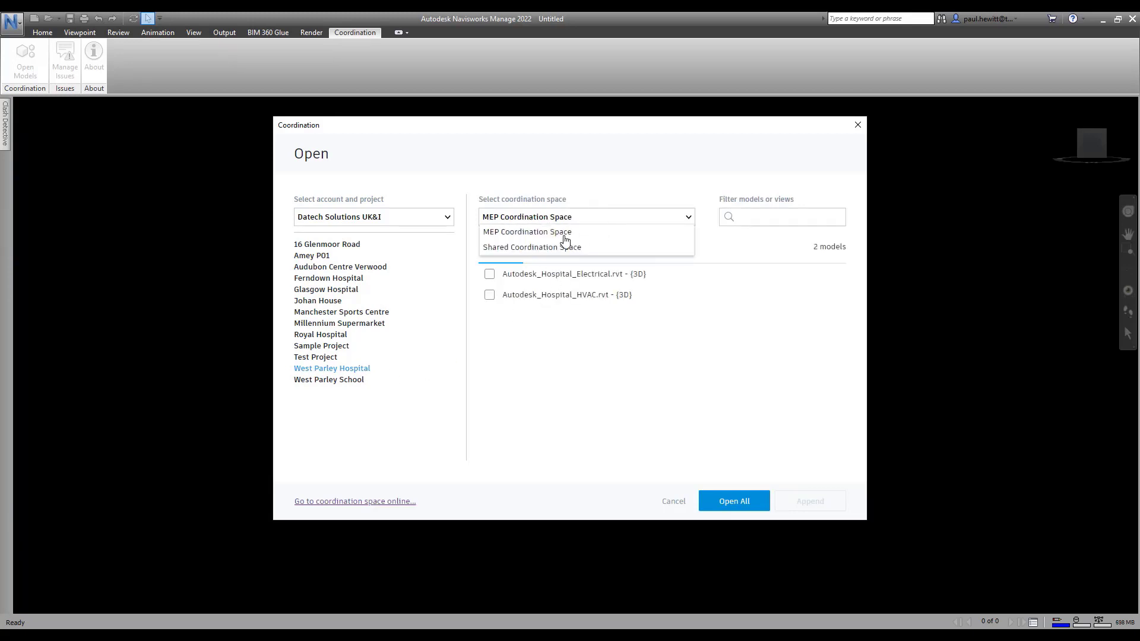
pyautogui.click(540, 248)
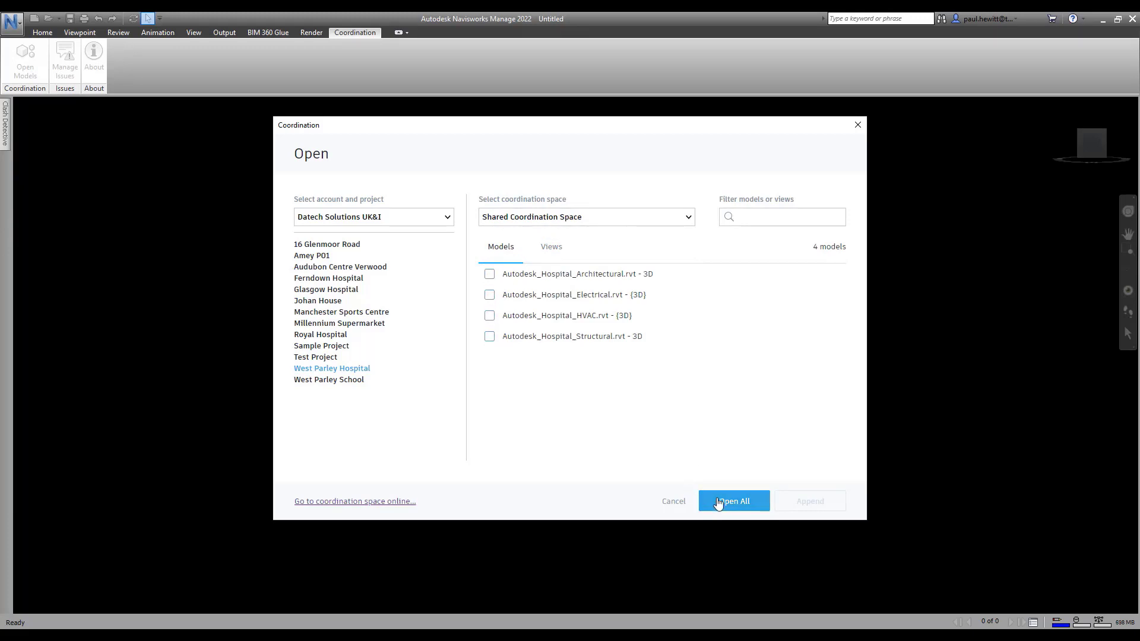
pyautogui.click(755, 505)
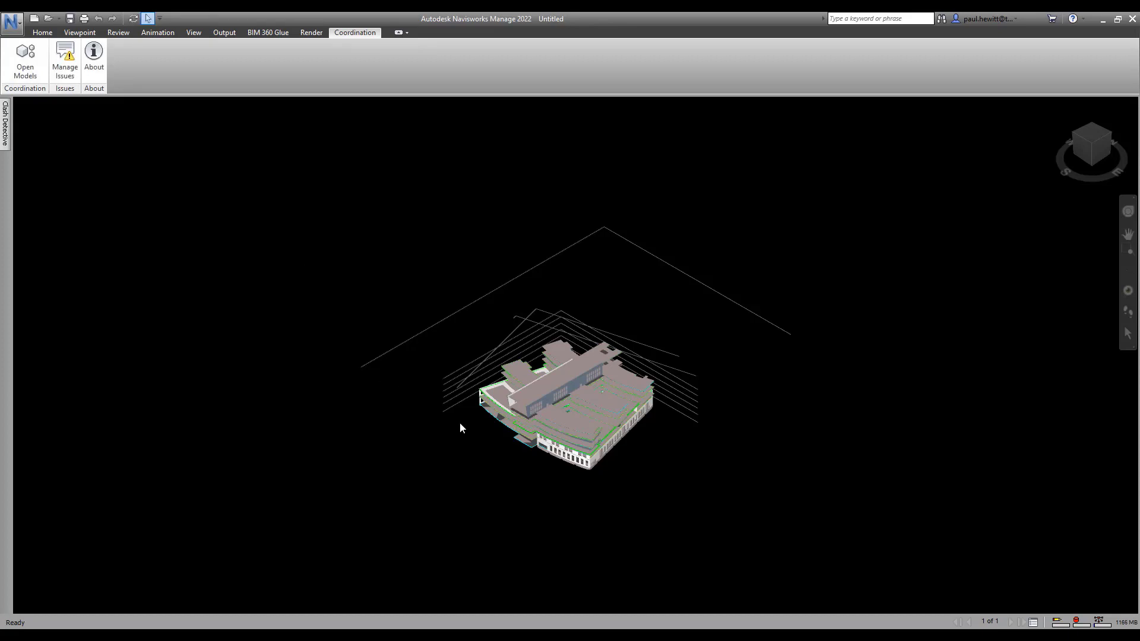
# Step: Zoom in and orbit to a high oblique overview of the combined hospital building
pyautogui.click(579, 444)
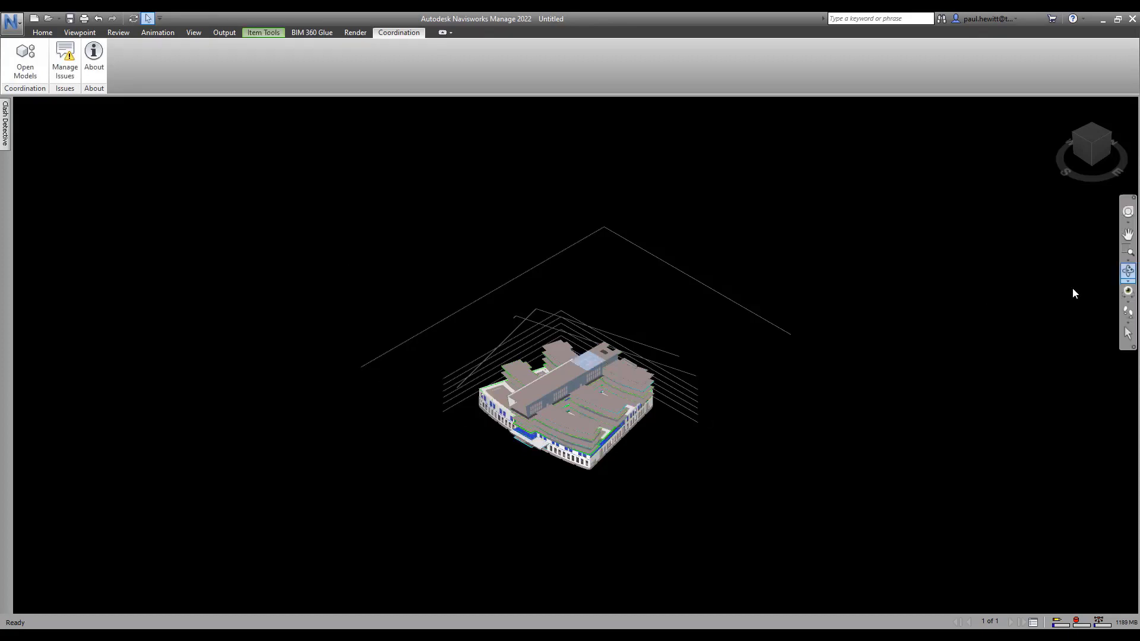
pyautogui.moveTo(504, 455)
pyautogui.mouseDown()
pyautogui.moveTo(611, 470)
pyautogui.moveTo(707, 417)
pyautogui.moveTo(748, 376)
pyautogui.moveTo(783, 400)
pyautogui.mouseUp()
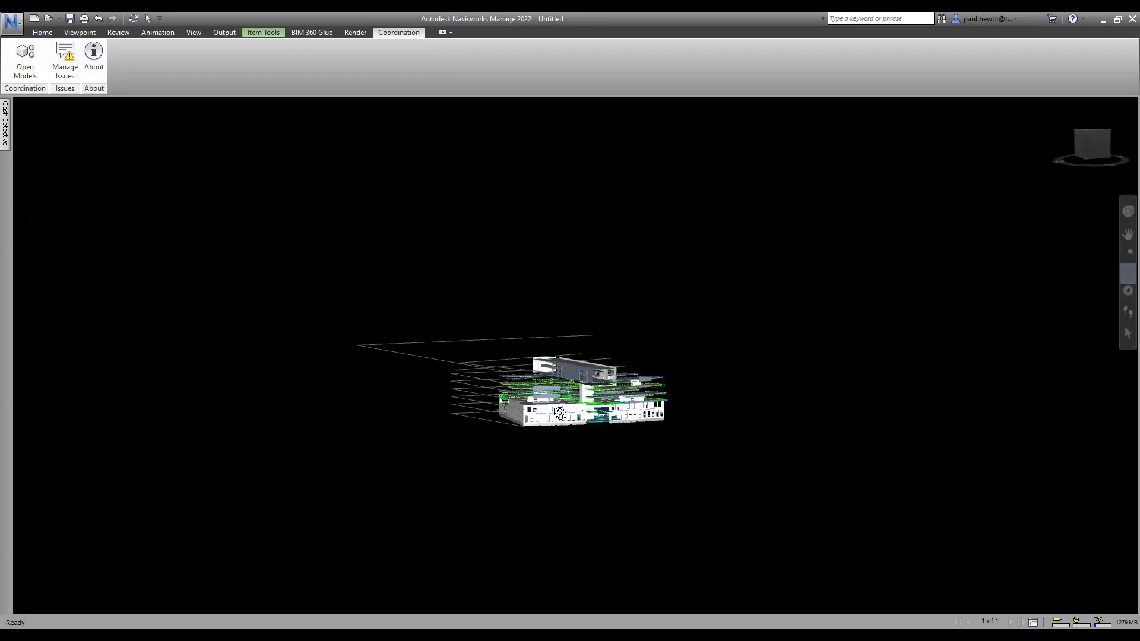
pyautogui.scroll(3, 537, 414)
pyautogui.scroll(2, 538, 413)
pyautogui.scroll(2, 538, 413)
pyautogui.scroll(1, 537, 414)
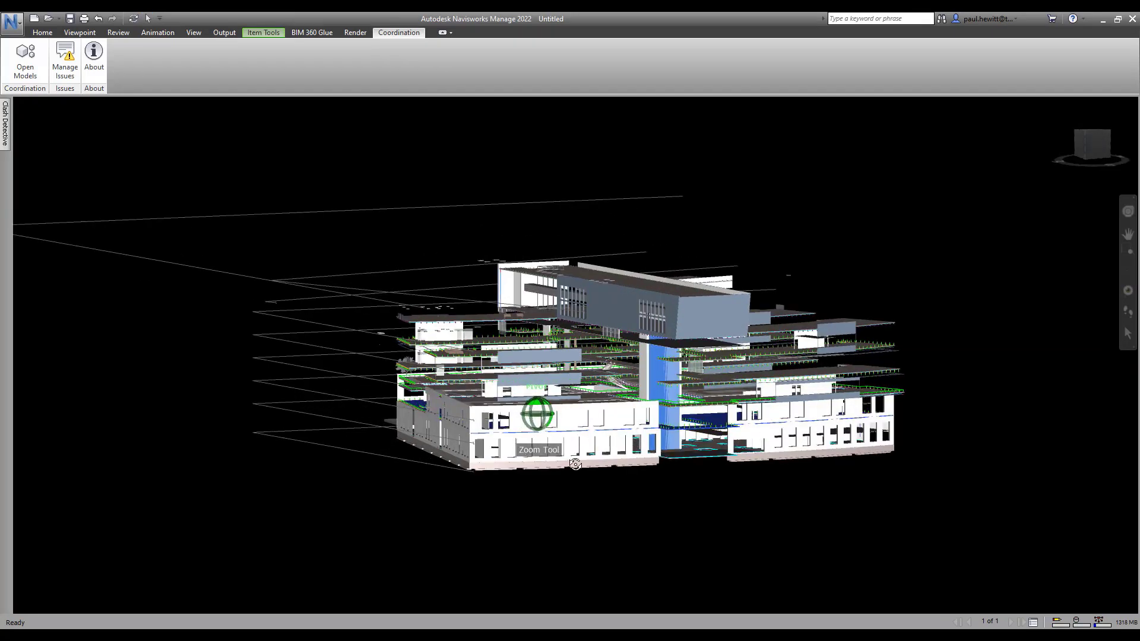
pyautogui.scroll(1, 633, 496)
pyautogui.moveTo(633, 496)
pyautogui.mouseDown()
pyautogui.moveTo(692, 499)
pyautogui.moveTo(687, 540)
pyautogui.moveTo(677, 514)
pyautogui.mouseUp()
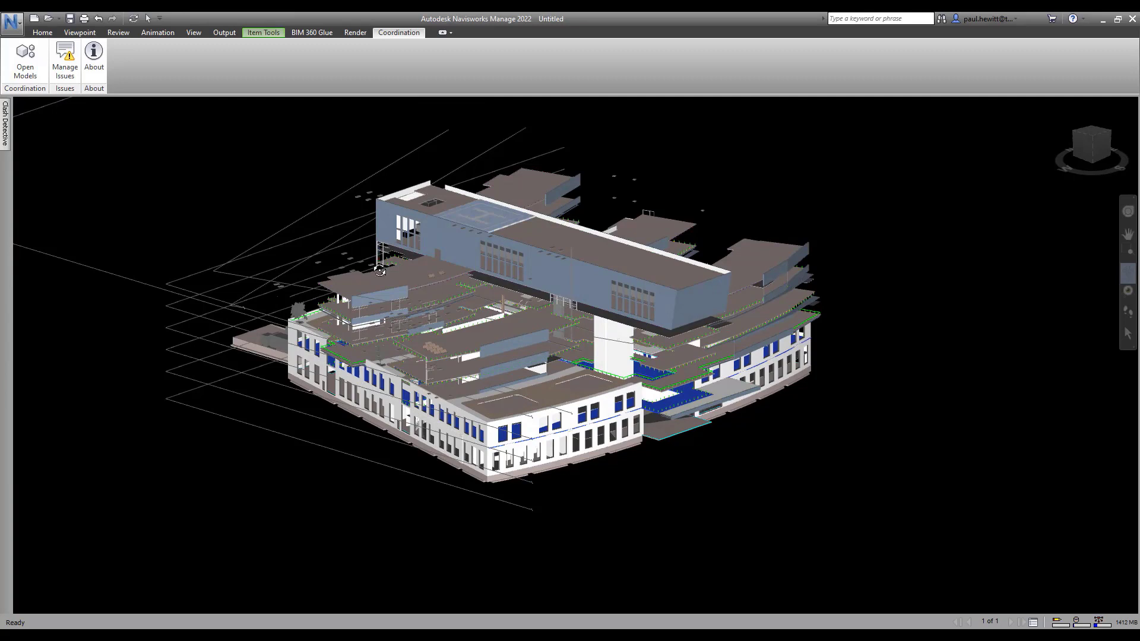
pyautogui.click(66, 56)
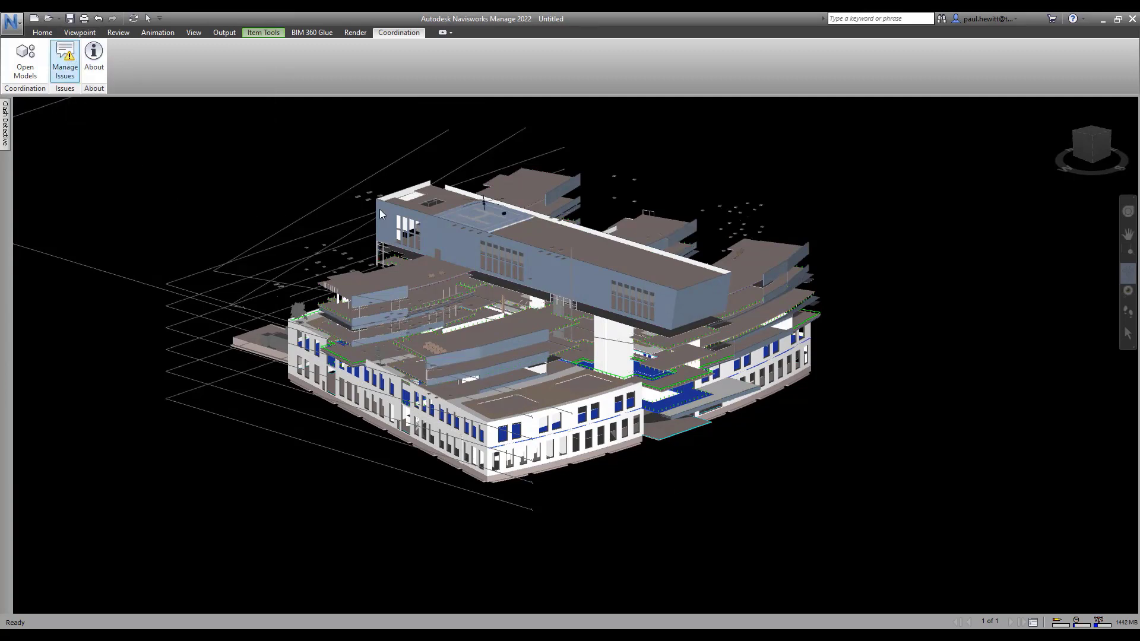
# Step: Float the issues panel beside the model, review Issue #1's details, then close it for Clash Detective
pyautogui.moveTo(665, 233); pyautogui.dragTo(955, 144)
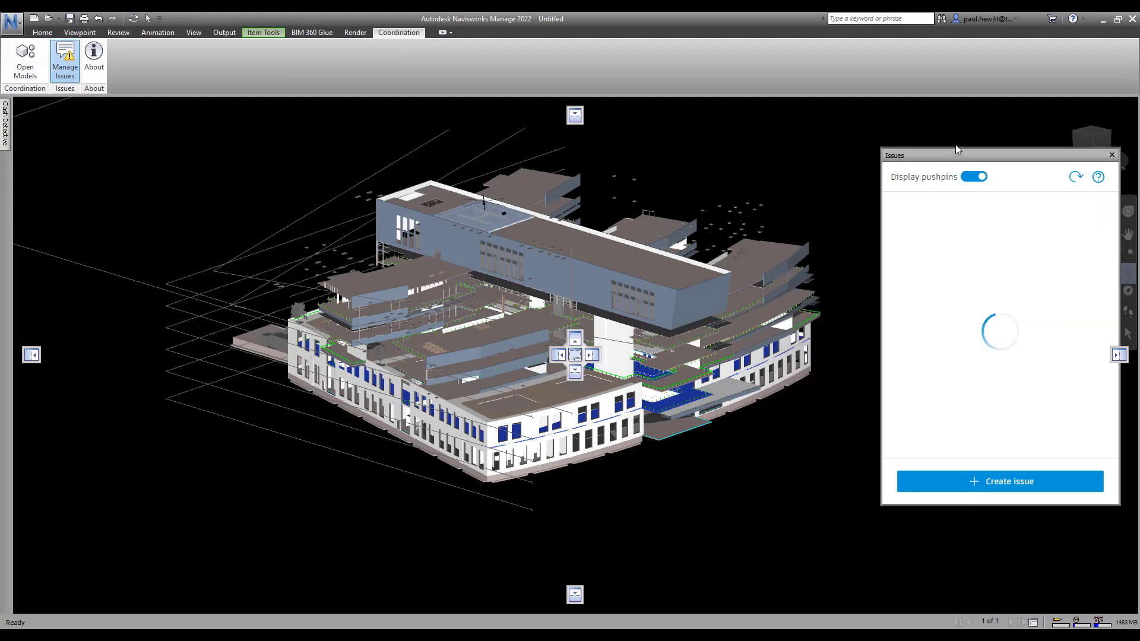
pyautogui.moveTo(956, 145); pyautogui.dragTo(912, 245)
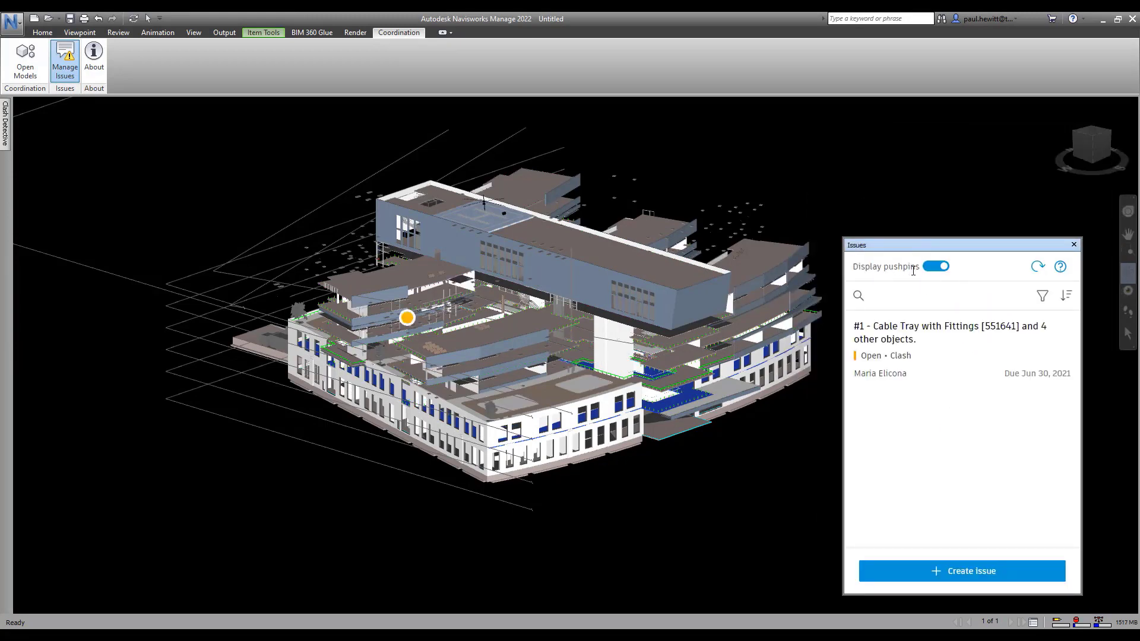
pyautogui.click(406, 317)
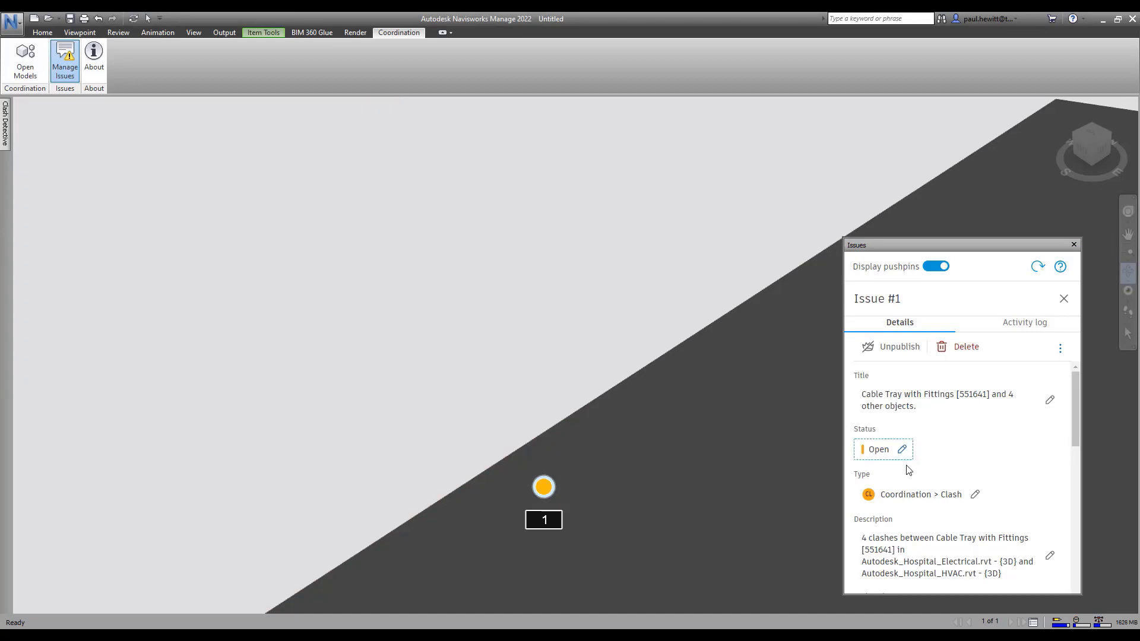
pyautogui.scroll(-2, 907, 473)
pyautogui.scroll(-3, 905, 469)
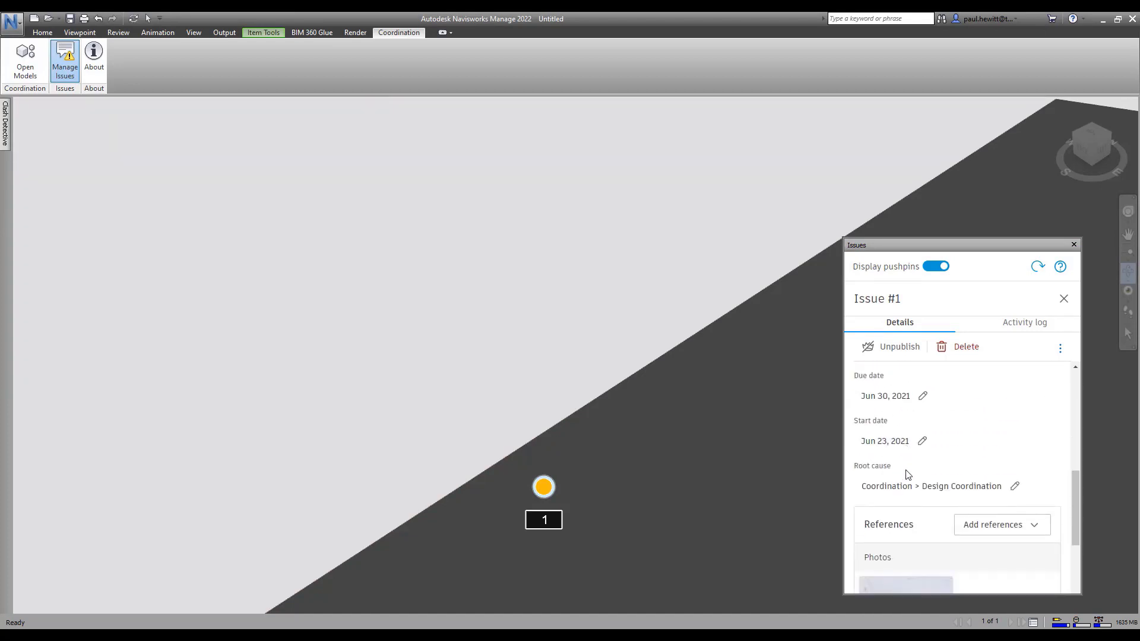
pyautogui.scroll(-2, 906, 470)
pyautogui.scroll(-2, 905, 469)
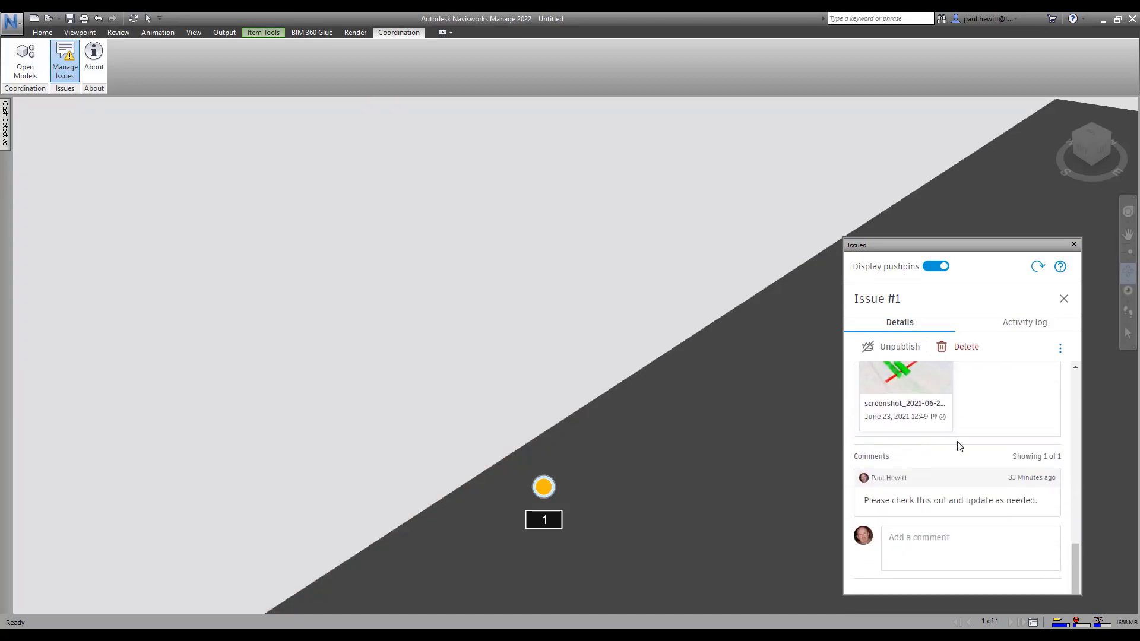
pyautogui.click(1073, 245)
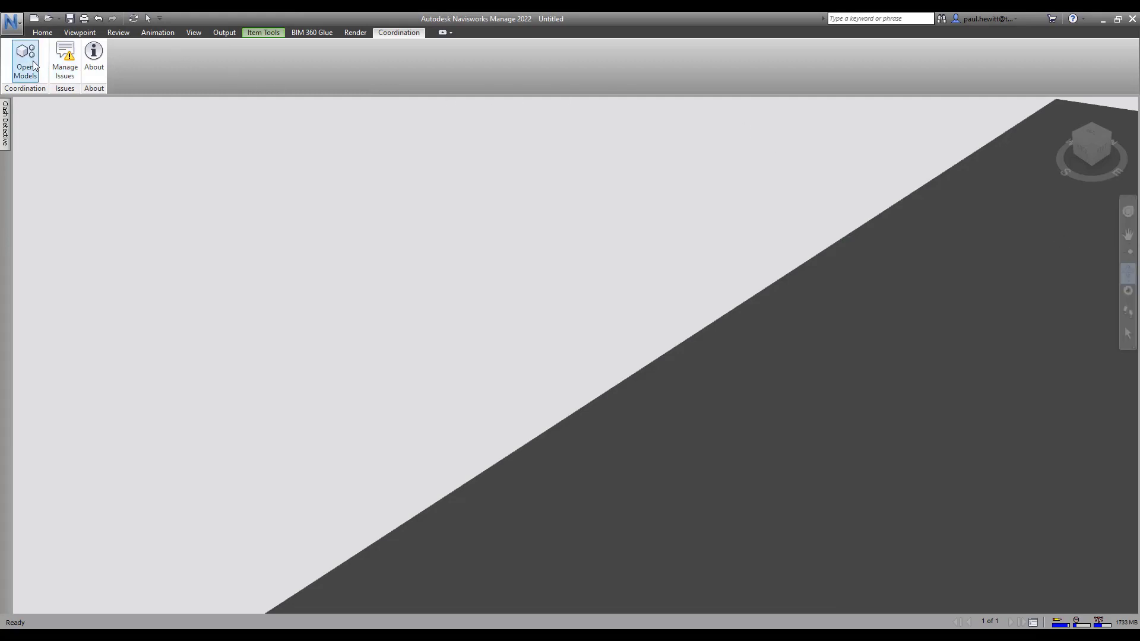
pyautogui.click(5, 123)
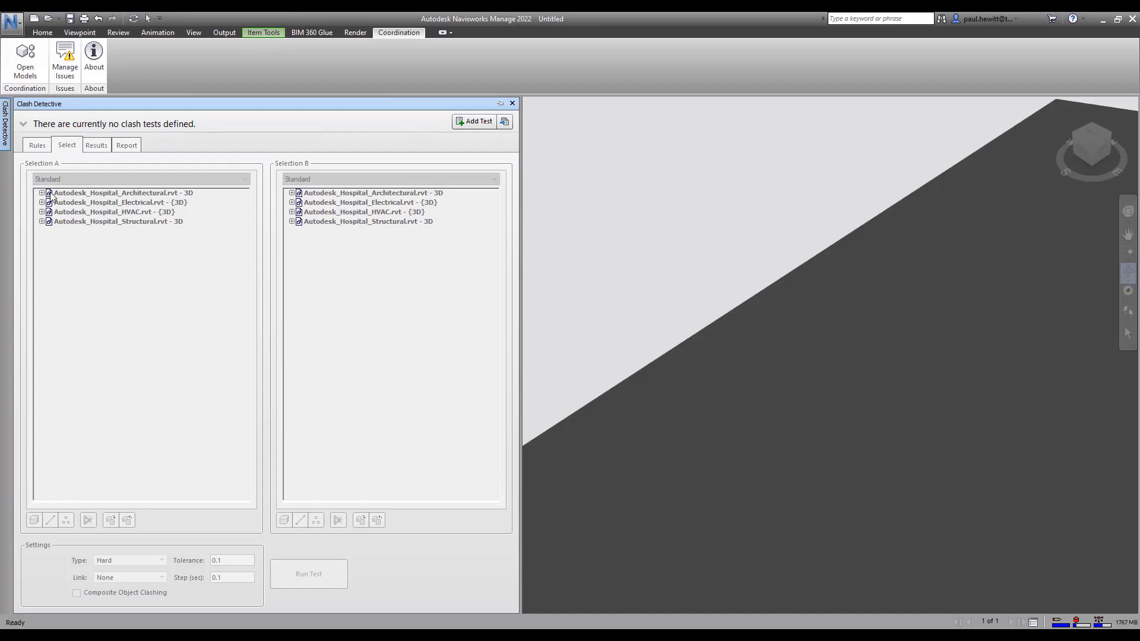
# Step: Run a clash test 'Elect v Struct': Structural against Cable Trays and Cable Tray Fittings
pyautogui.click(478, 122)
pyautogui.write('E')
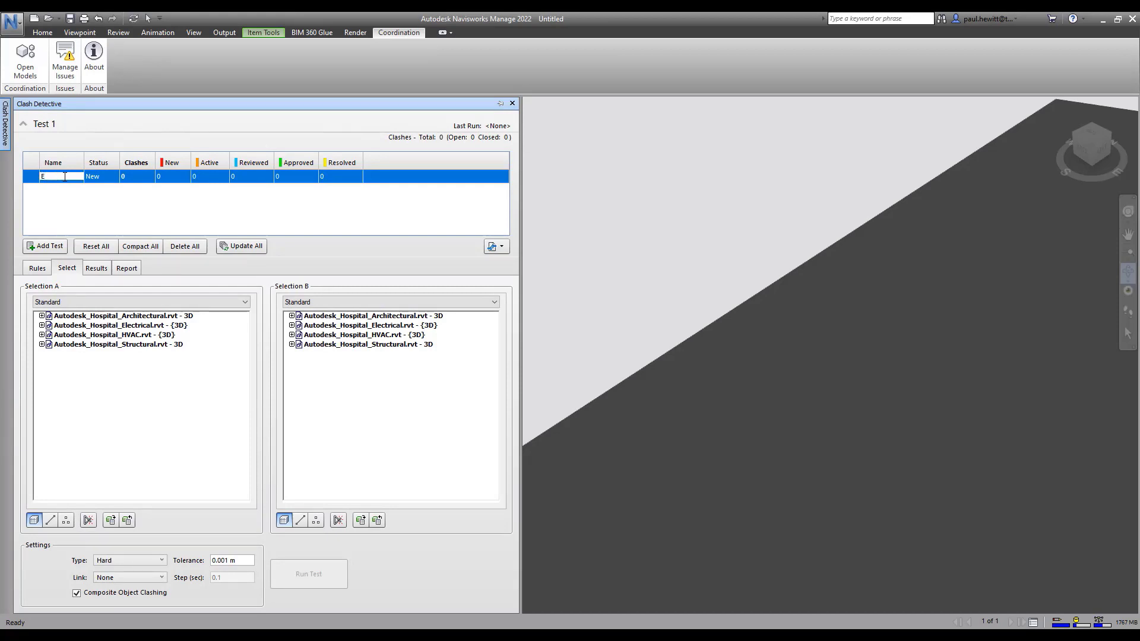
pyautogui.write('lect v Struct')
pyautogui.click(140, 346)
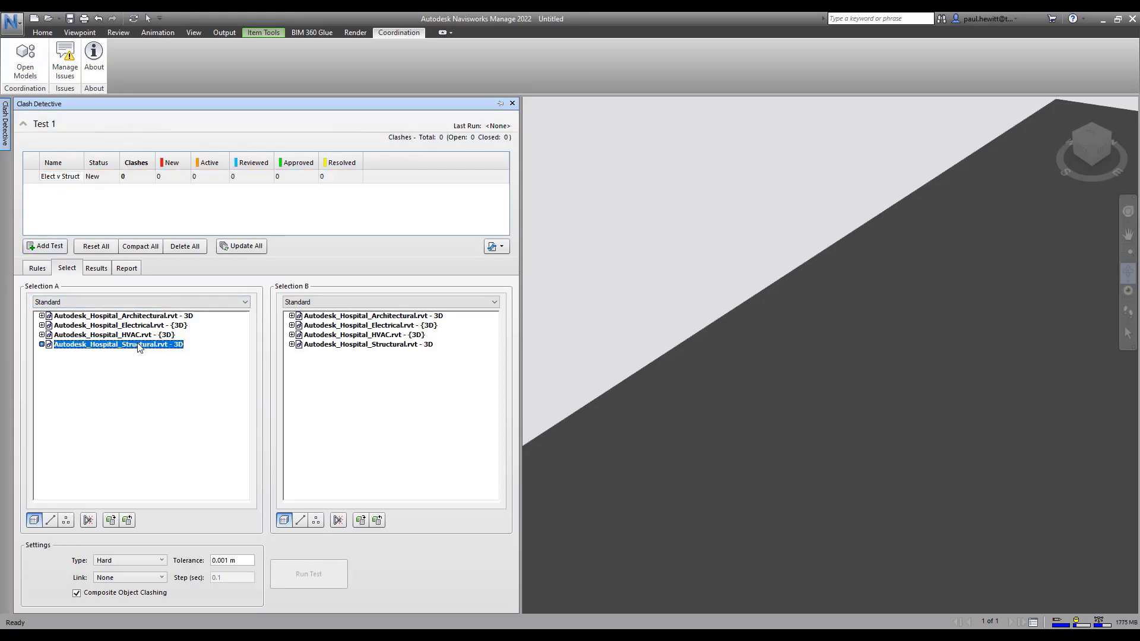
pyautogui.click(41, 344)
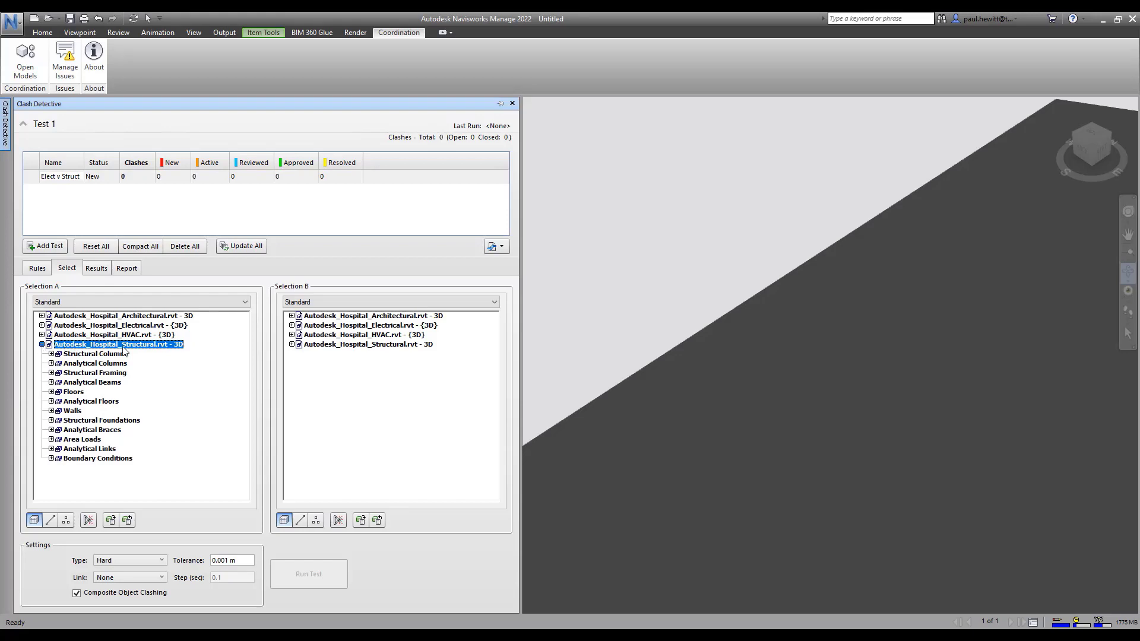
pyautogui.click(291, 326)
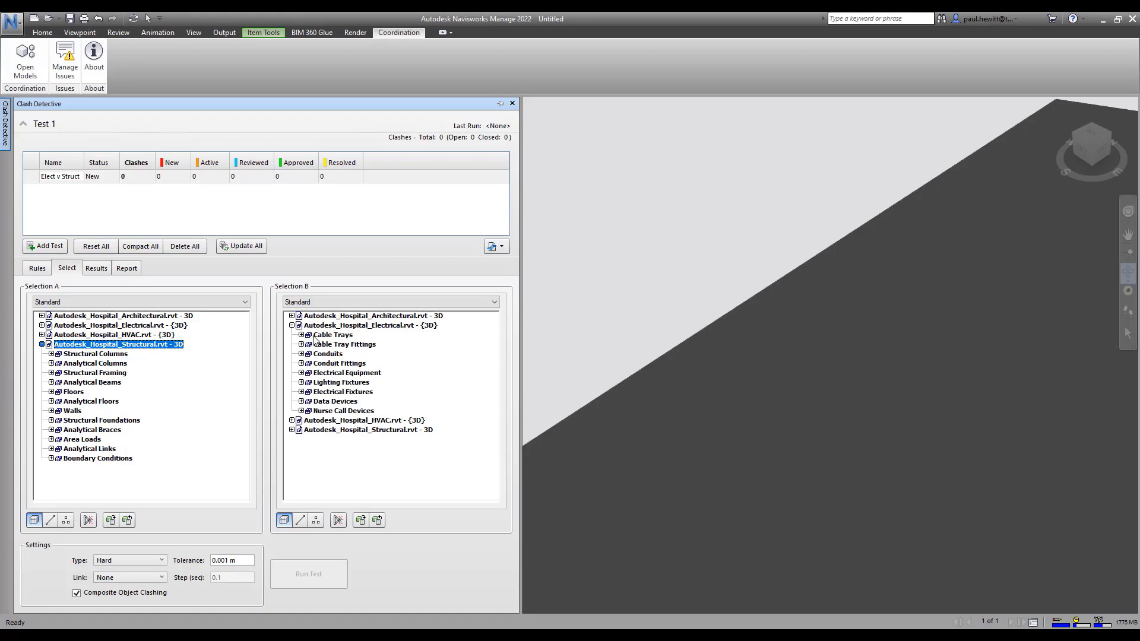
pyautogui.click(326, 336)
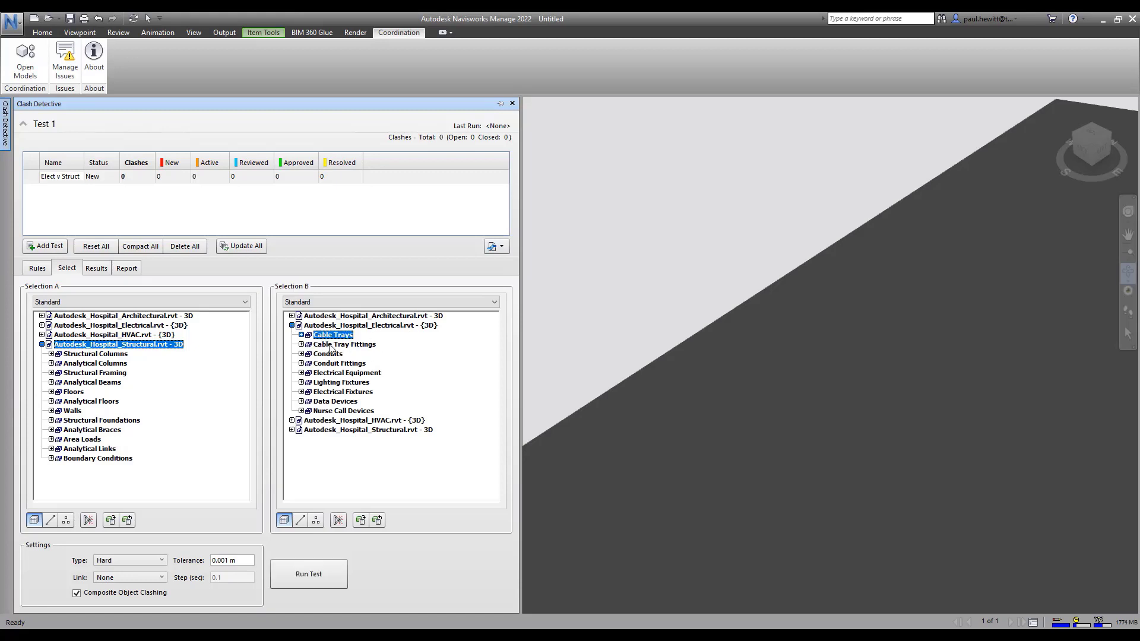
pyautogui.keyDown('ctrl'); pyautogui.click(330, 346); pyautogui.keyUp('ctrl')
pyautogui.click(314, 573)
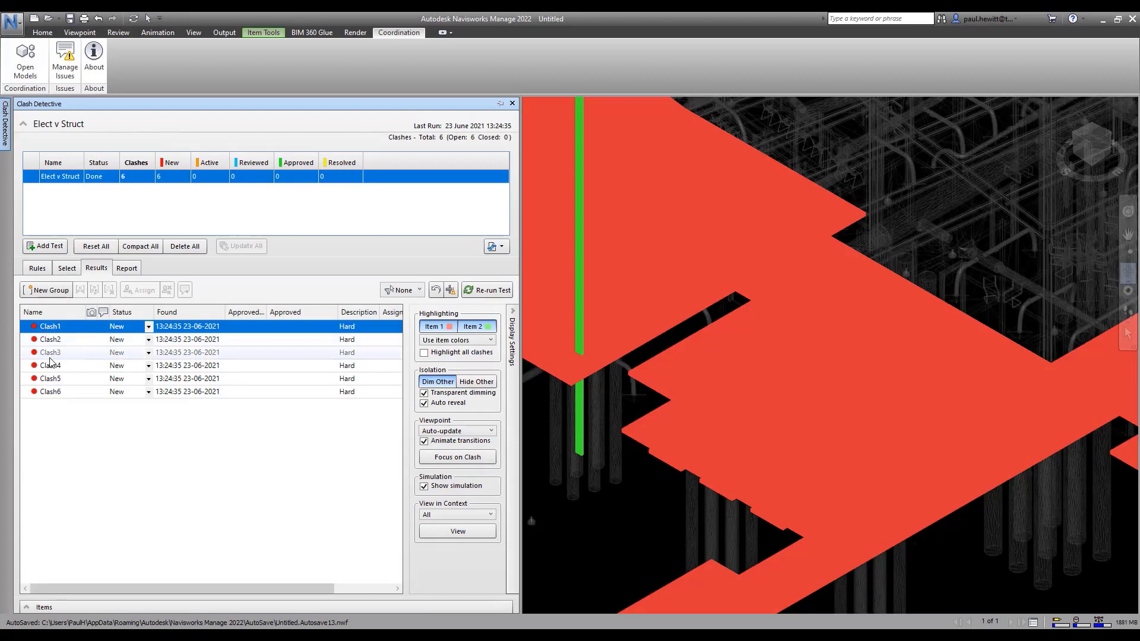
# Step: Zoom to Clash2 and then Clash3 in the Elect v Struct results
pyautogui.click(55, 341)
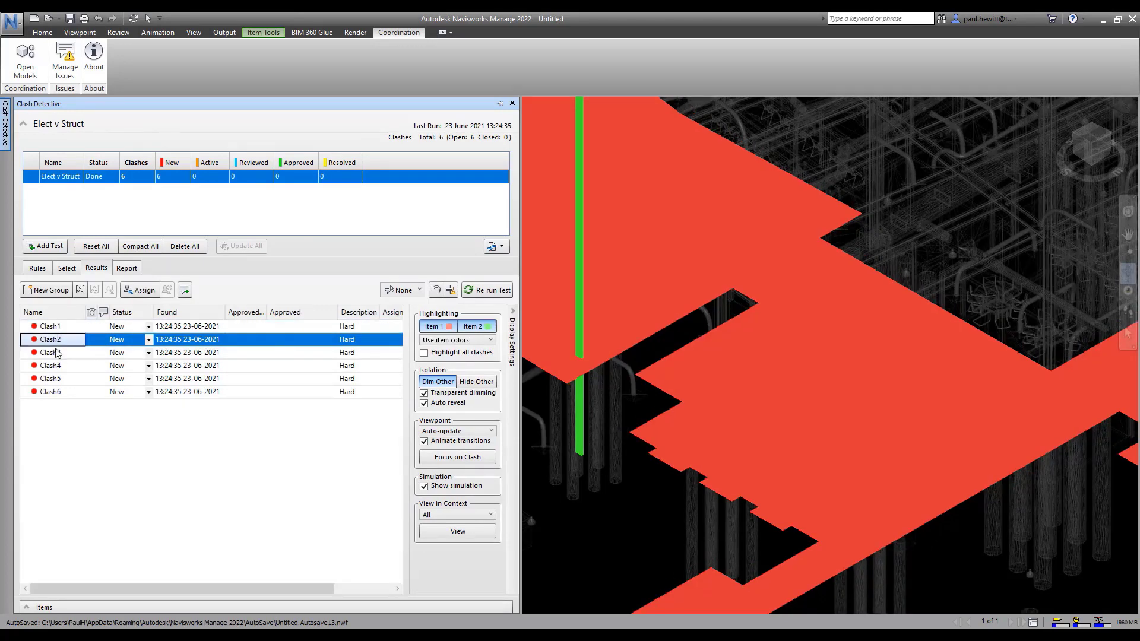
pyautogui.click(52, 353)
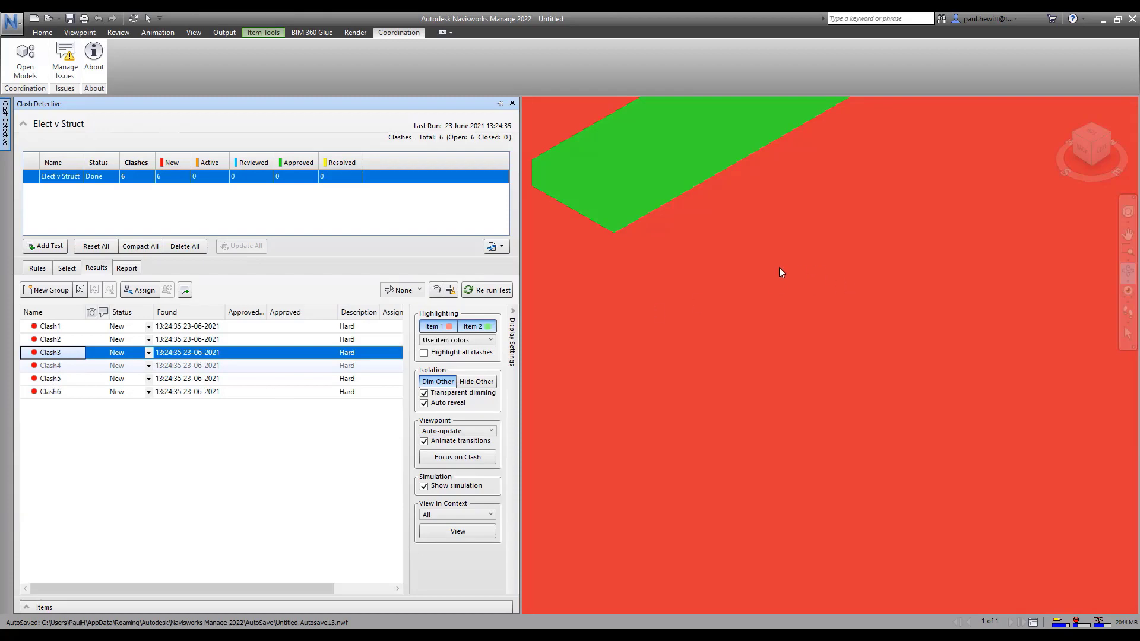
# Step: Zoom, orbit and pan to frame Clash3's red vertical element crossing the green tray inside the building
pyautogui.keyDown('shift'); pyautogui.moveTo(738, 297); pyautogui.dragTo(738, 298, button='middle'); pyautogui.keyUp('shift')
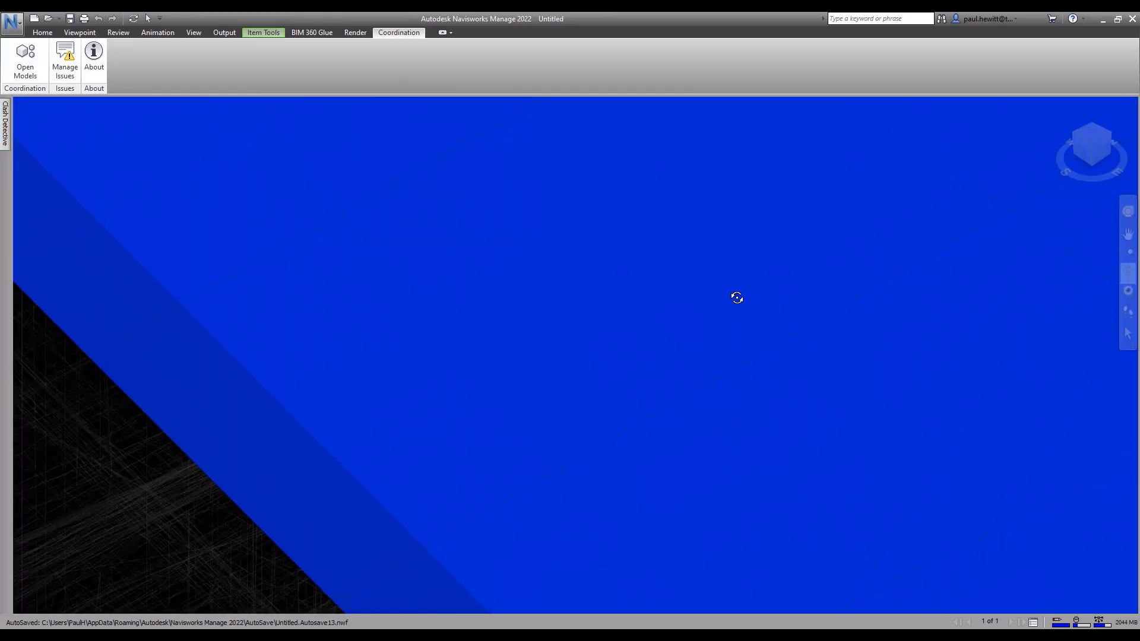
pyautogui.scroll(2, 737, 298)
pyautogui.scroll(2, 737, 297)
pyautogui.scroll(3, 577, 301)
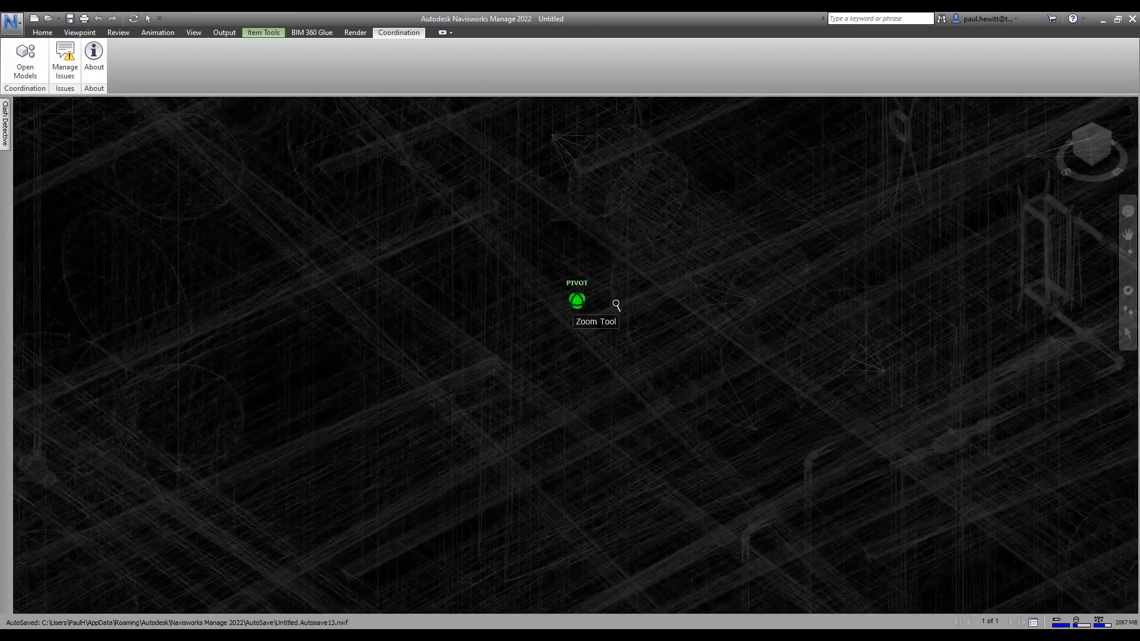
pyautogui.scroll(-2, 653, 304)
pyautogui.scroll(-2, 700, 320)
pyautogui.scroll(-2, 715, 339)
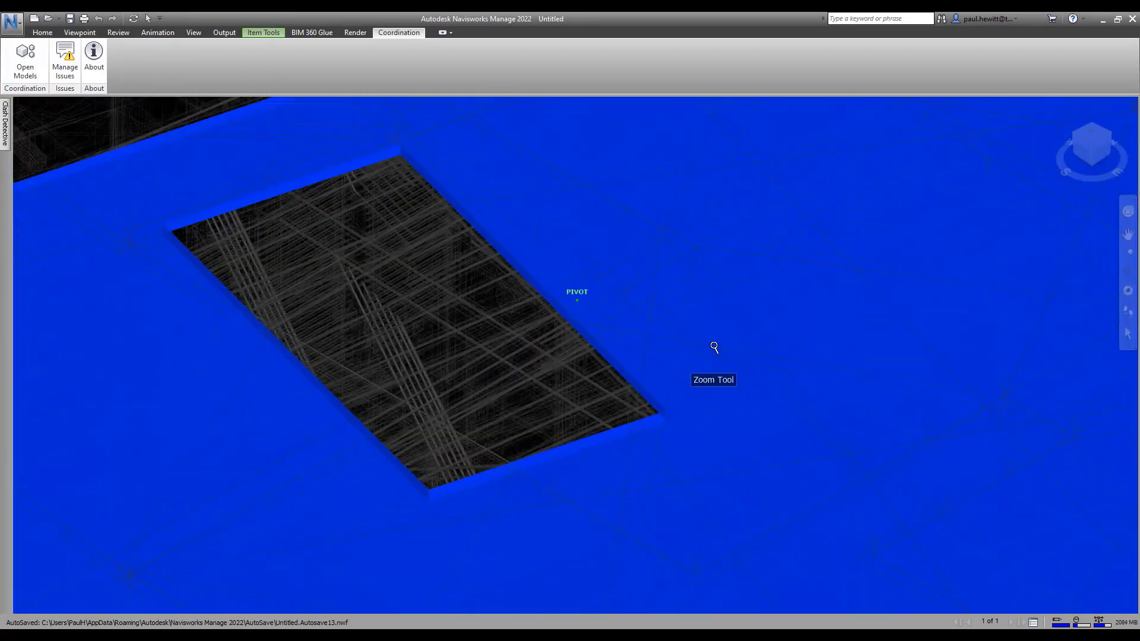
pyautogui.scroll(3, 714, 347)
pyautogui.scroll(2, 714, 349)
pyautogui.scroll(-5, 712, 351)
pyautogui.scroll(4, 712, 350)
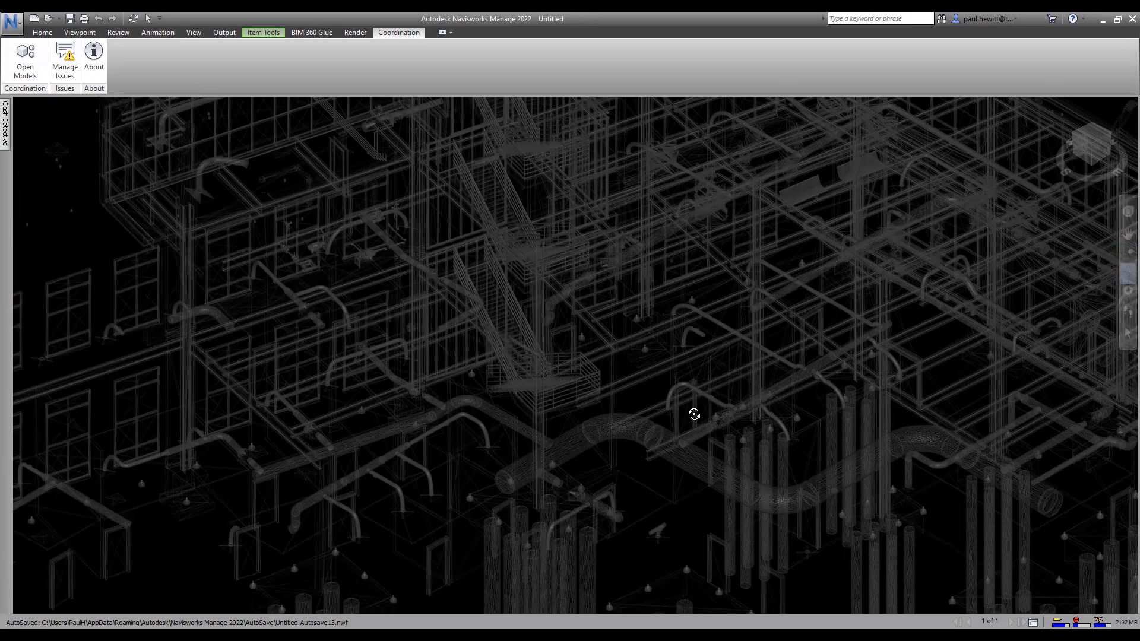
pyautogui.scroll(-3, 662, 382)
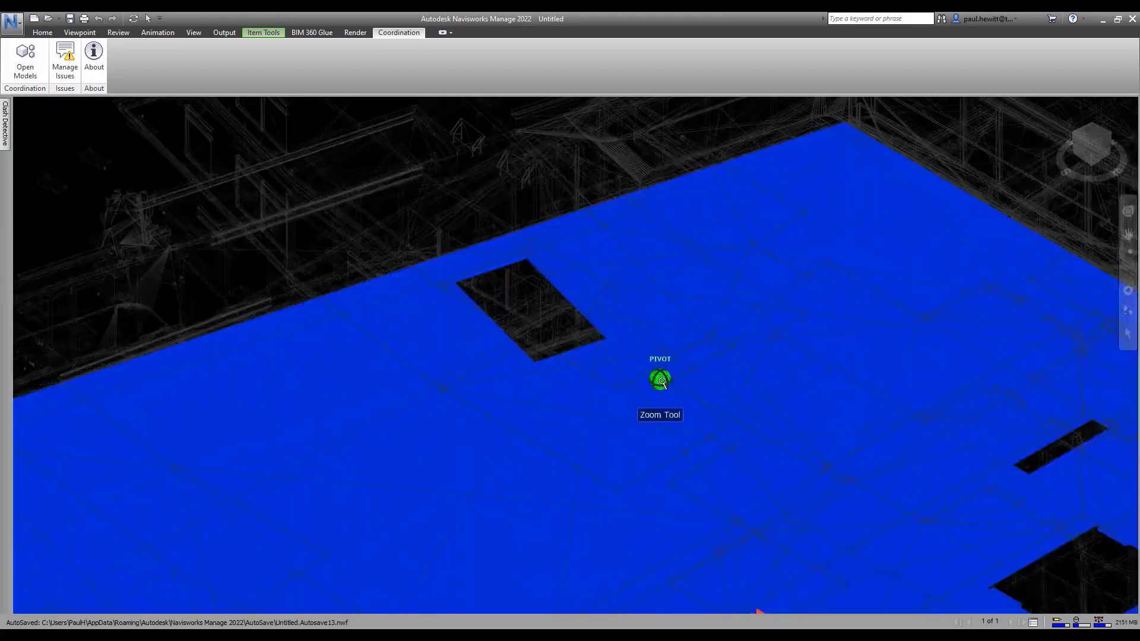
pyautogui.scroll(-2, 662, 382)
pyautogui.scroll(-2, 661, 381)
pyautogui.scroll(-2, 661, 392)
pyautogui.scroll(-1, 661, 399)
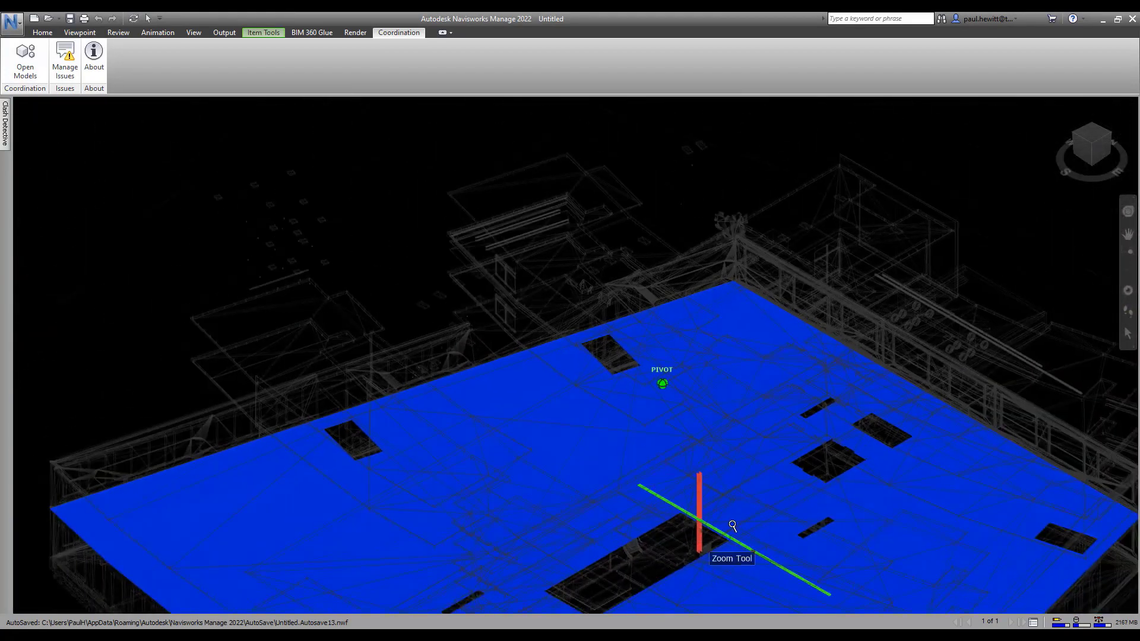
pyautogui.keyDown('shift'); pyautogui.moveTo(732, 526); pyautogui.dragTo(759, 565, button='middle'); pyautogui.keyUp('shift')
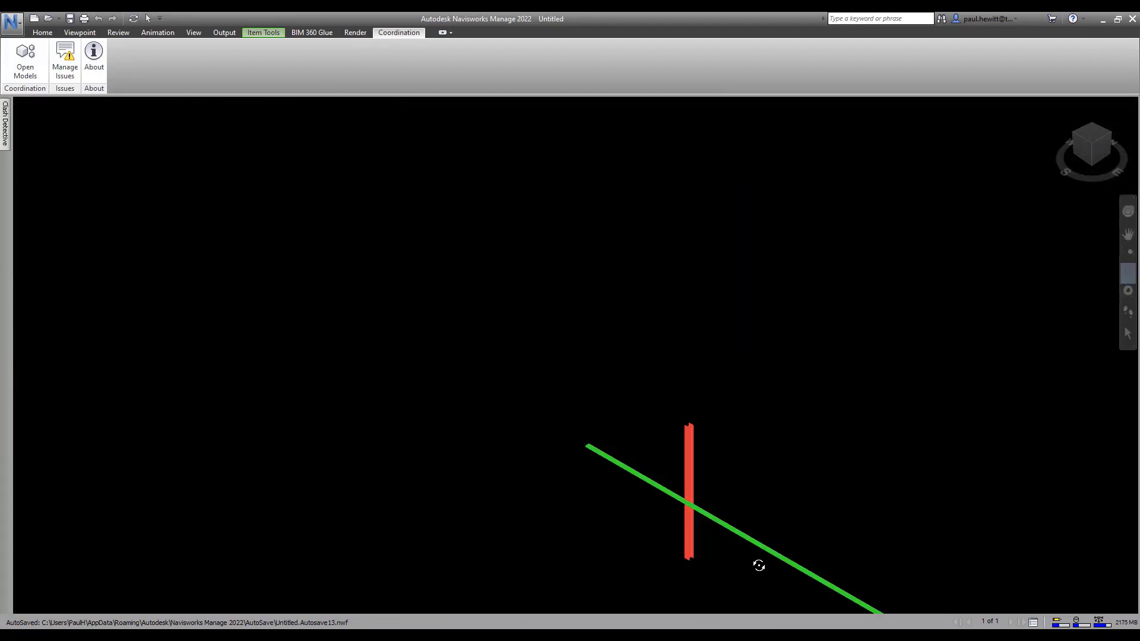
pyautogui.moveTo(741, 560); pyautogui.dragTo(537, 380, button='middle')
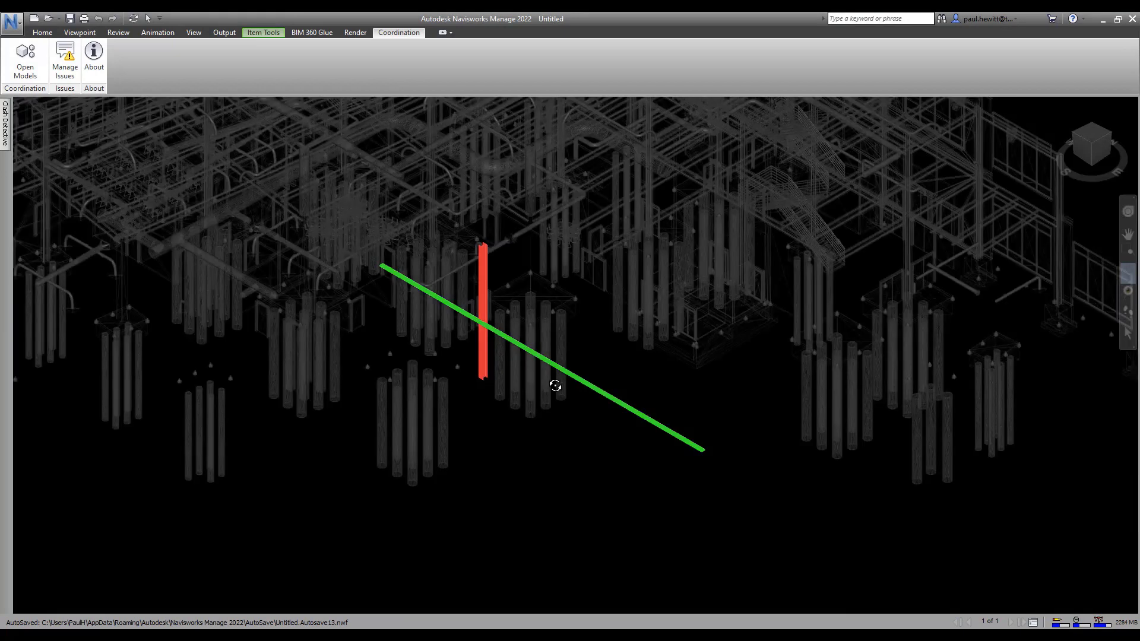
# Step: Create Issue #2 with its pushpin on Clash3's red-green intersection
pyautogui.click(65, 59)
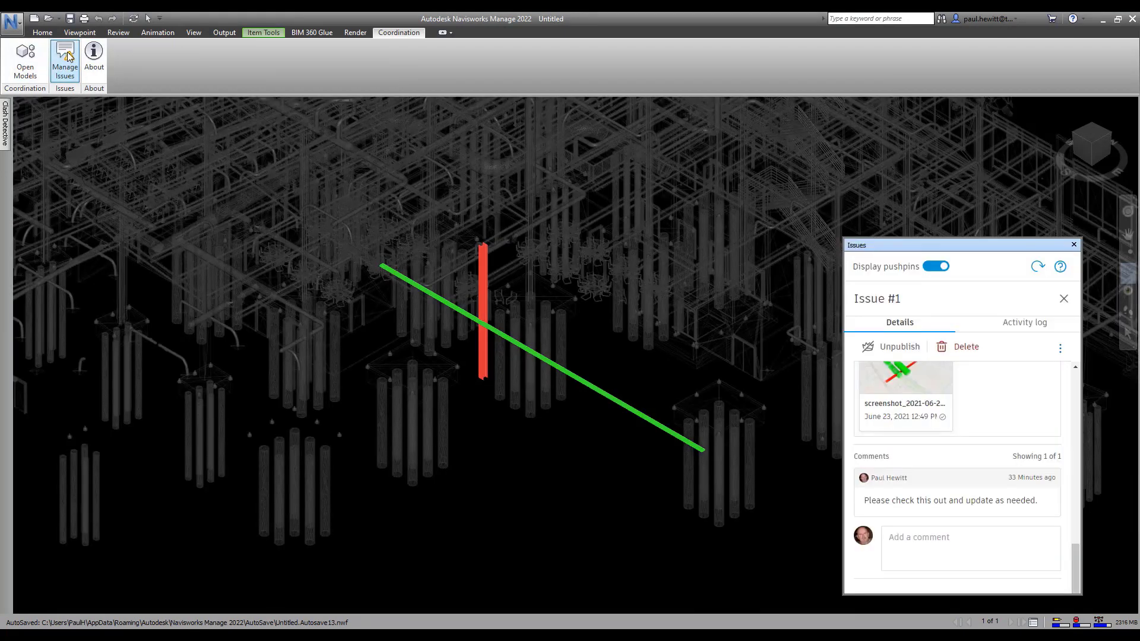
pyautogui.click(1064, 299)
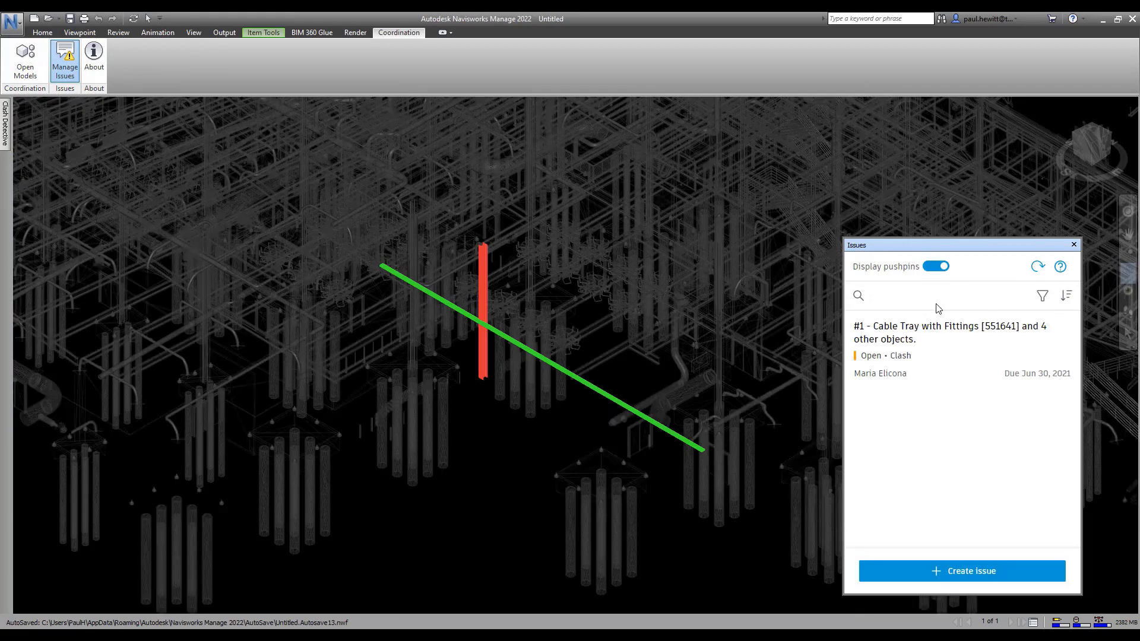
pyautogui.click(987, 574)
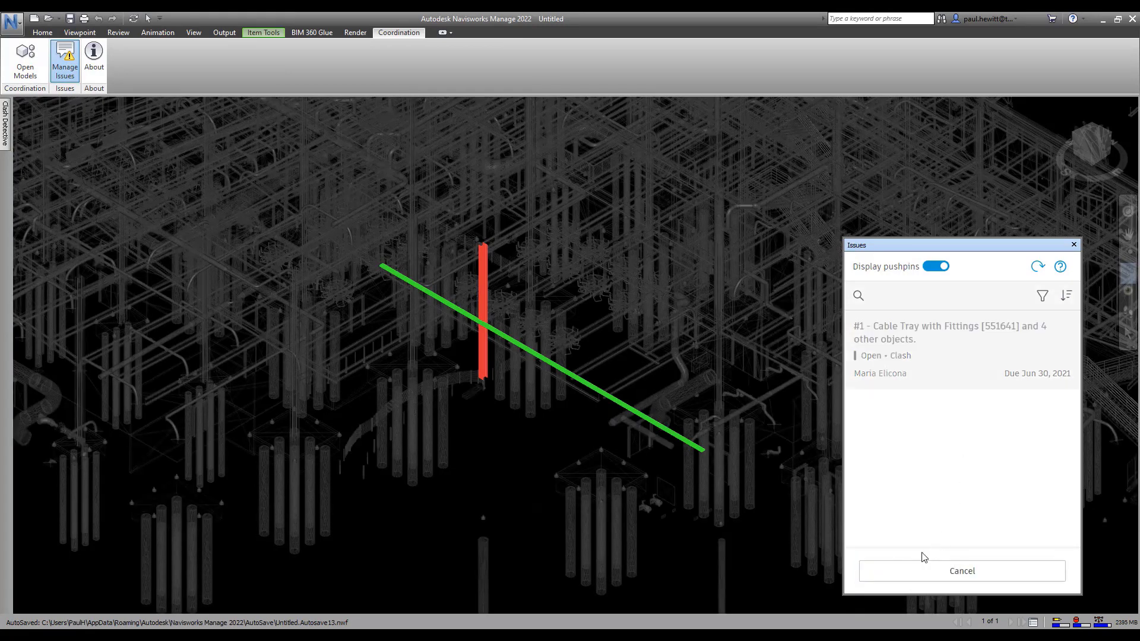
pyautogui.click(498, 332)
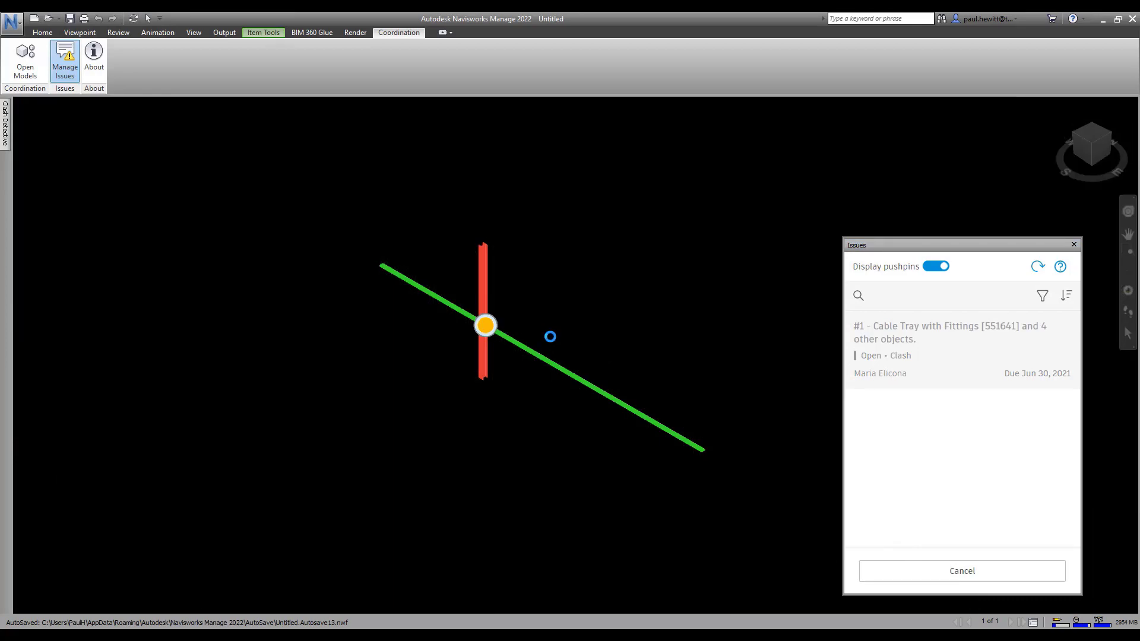
pyautogui.click(488, 330)
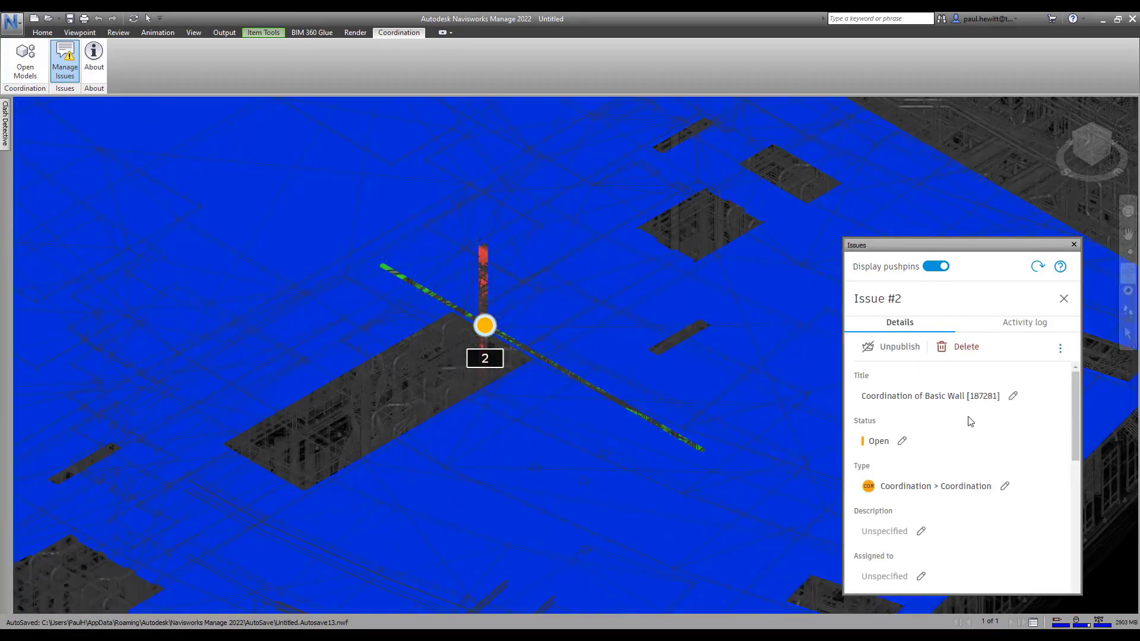
# Step: Enter the description 'Pleas clash as per view.' for Issue #2 and assign it to a project member
pyautogui.scroll(-2, 950, 420)
pyautogui.scroll(-3, 948, 420)
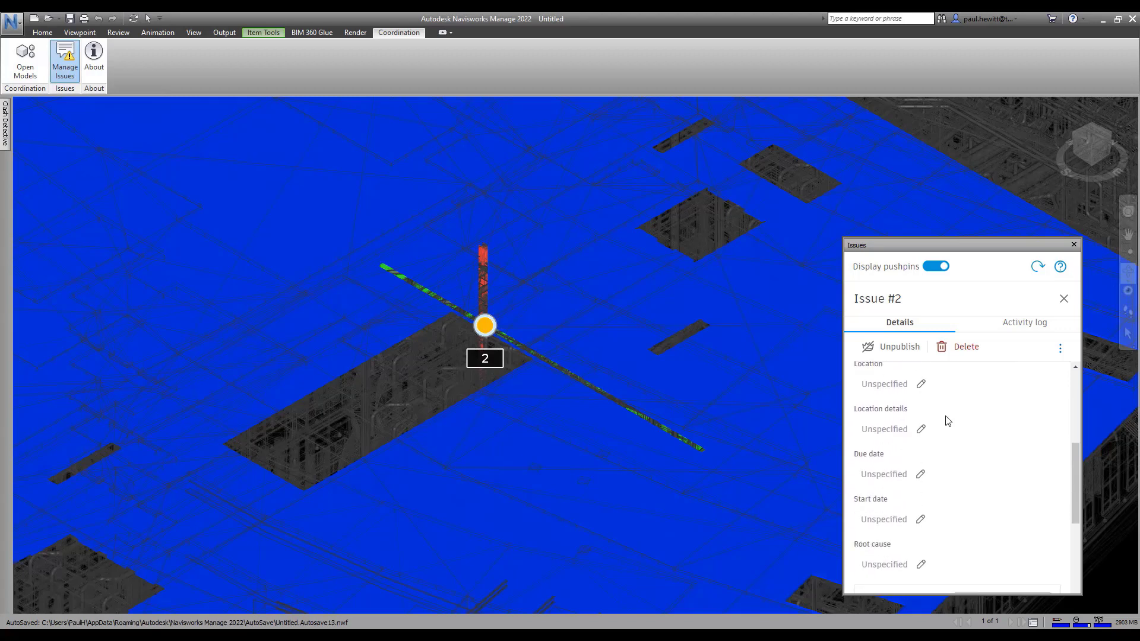
pyautogui.scroll(5, 948, 420)
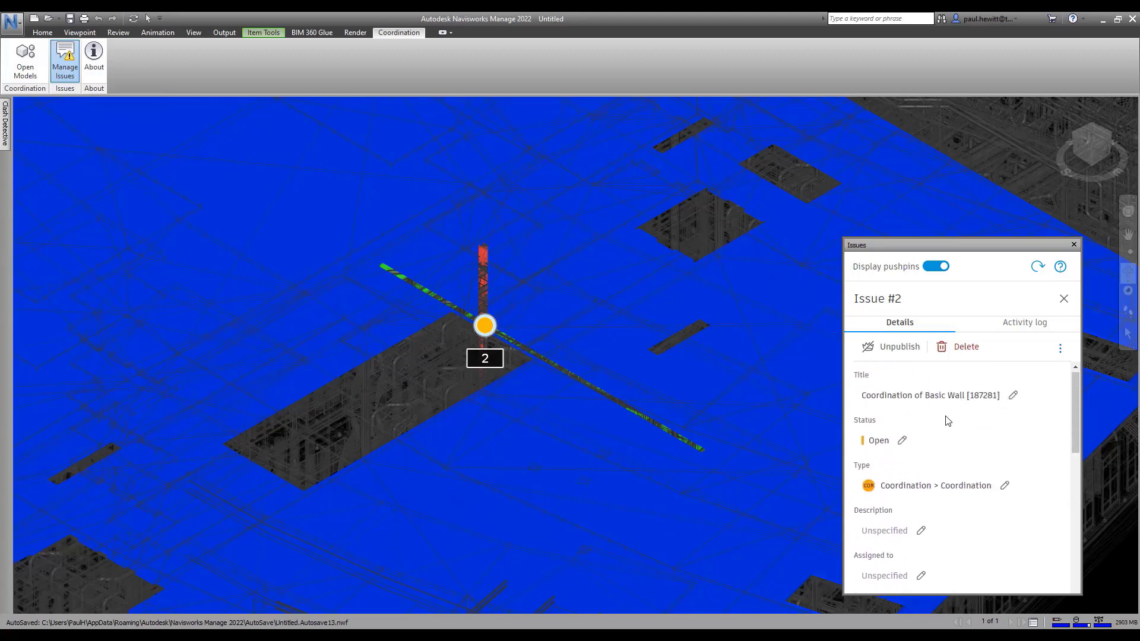
pyautogui.click(886, 534)
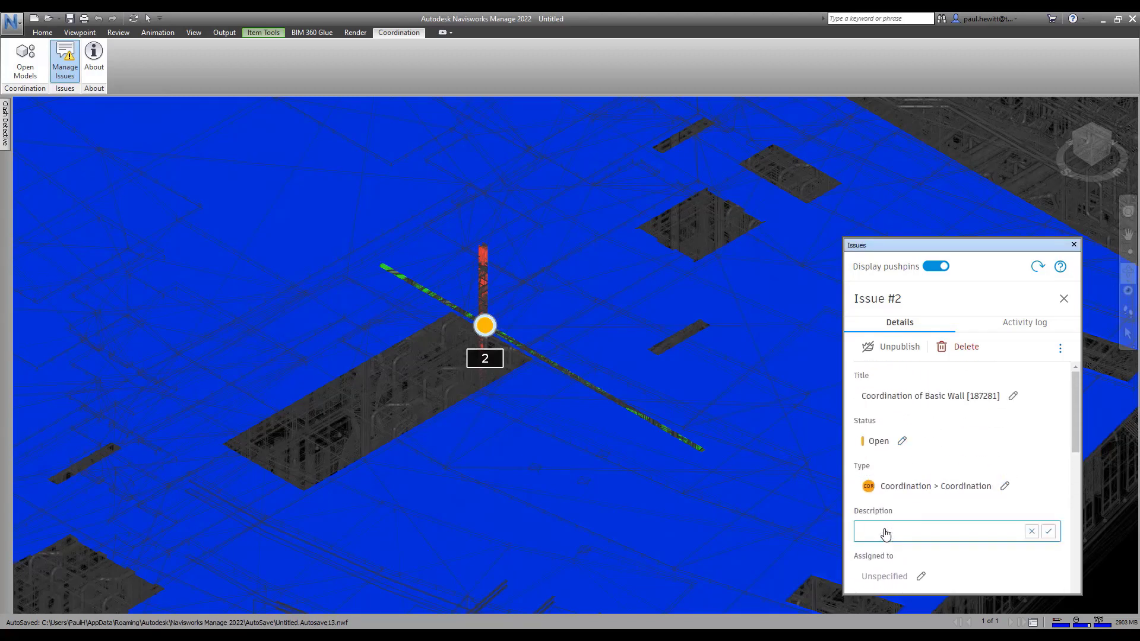
pyautogui.write('Pl')
pyautogui.write('ease check the')
pyautogui.write(' clash as per view.')
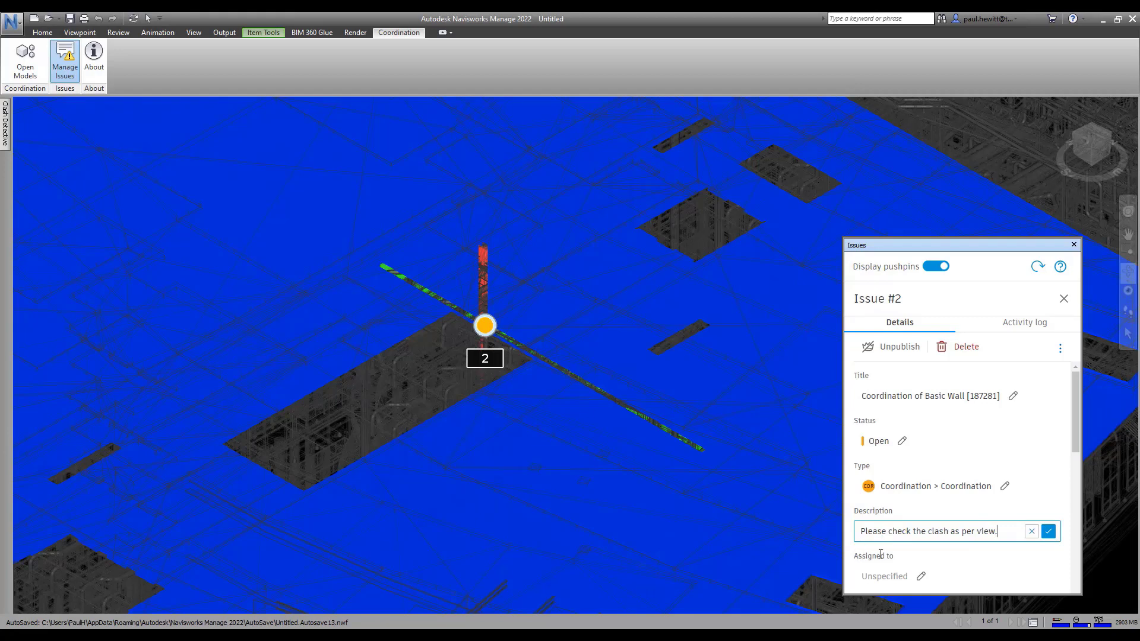
pyautogui.scroll(-2, 885, 534)
pyautogui.click(878, 462)
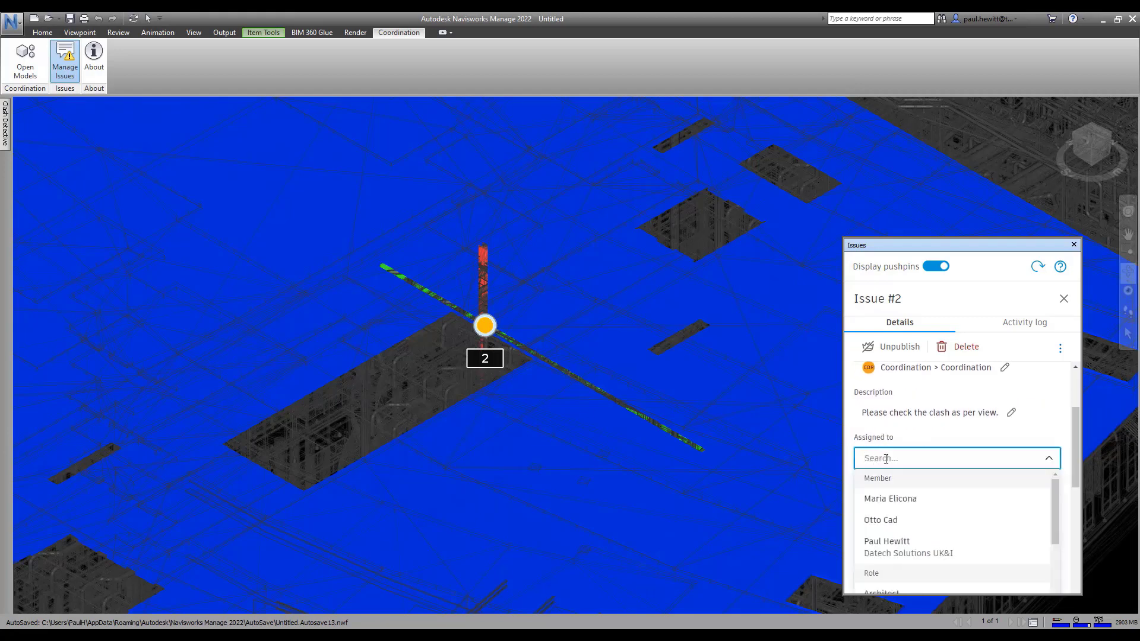
pyautogui.click(879, 522)
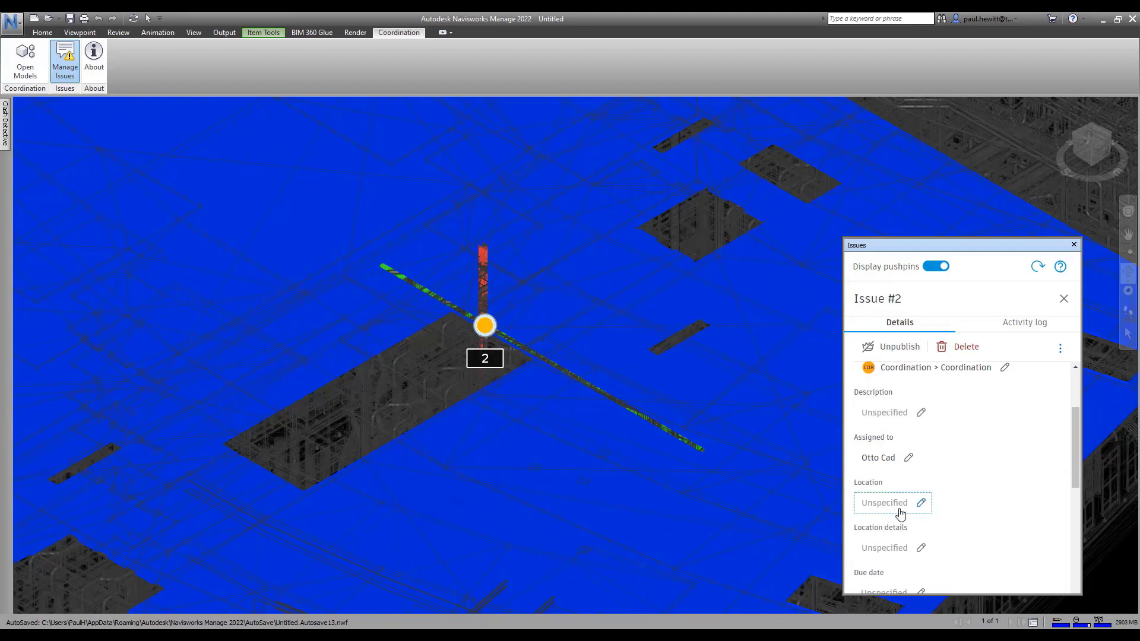
# Step: Set Issue #2's due date to Jun 30 and start date to Jun 23, 2021
pyautogui.scroll(-1, 882, 510)
pyautogui.scroll(-1, 885, 510)
pyautogui.click(885, 478)
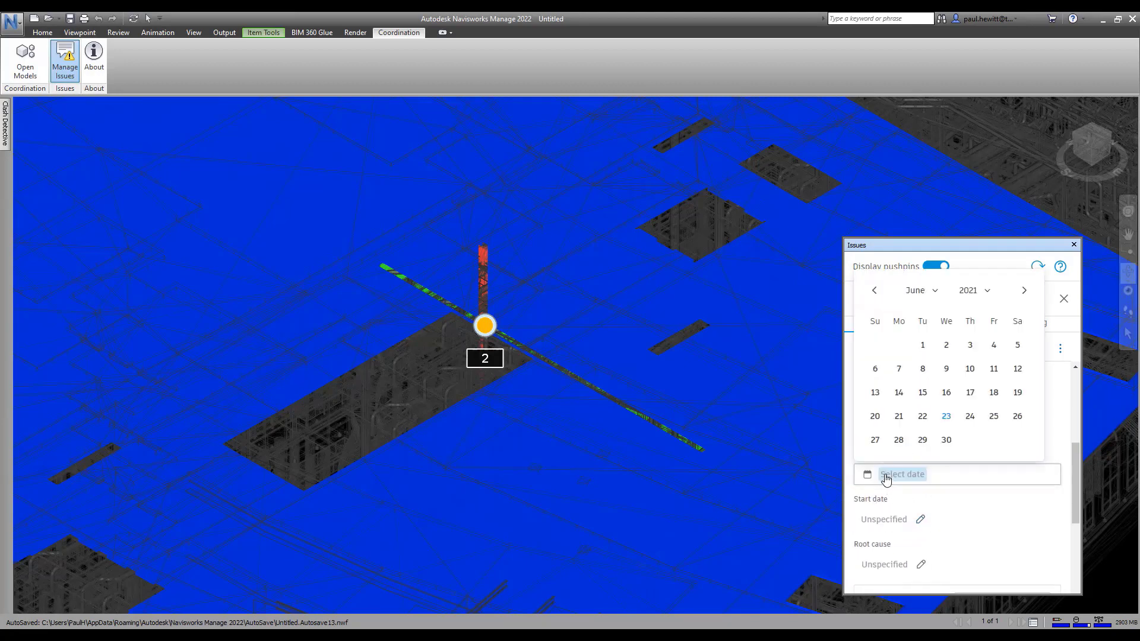
pyautogui.click(947, 438)
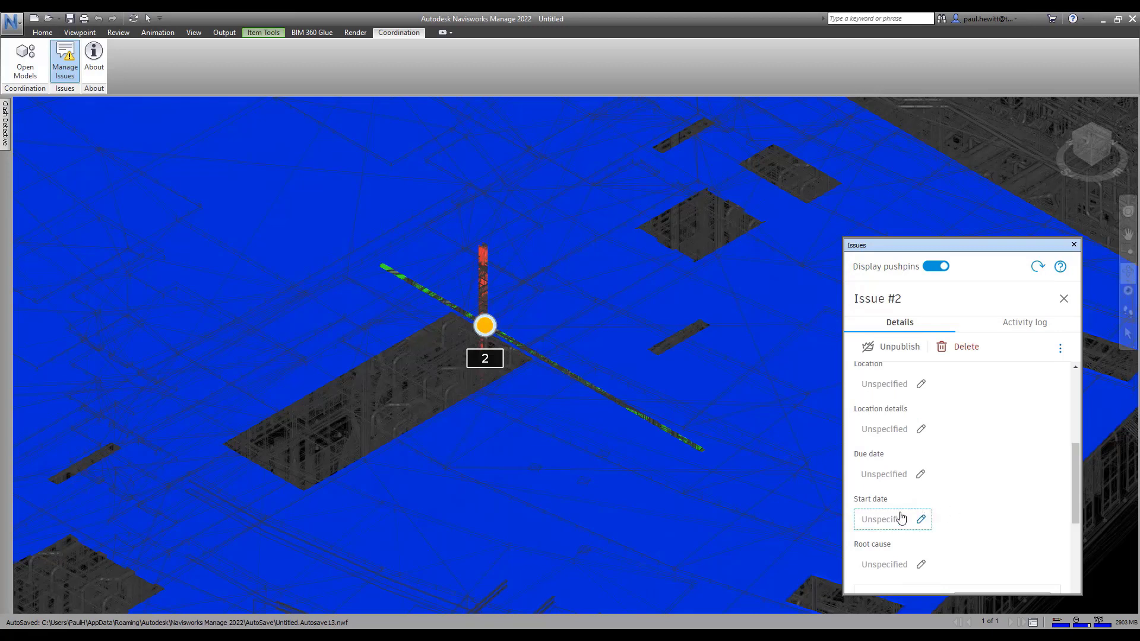
pyautogui.click(884, 521)
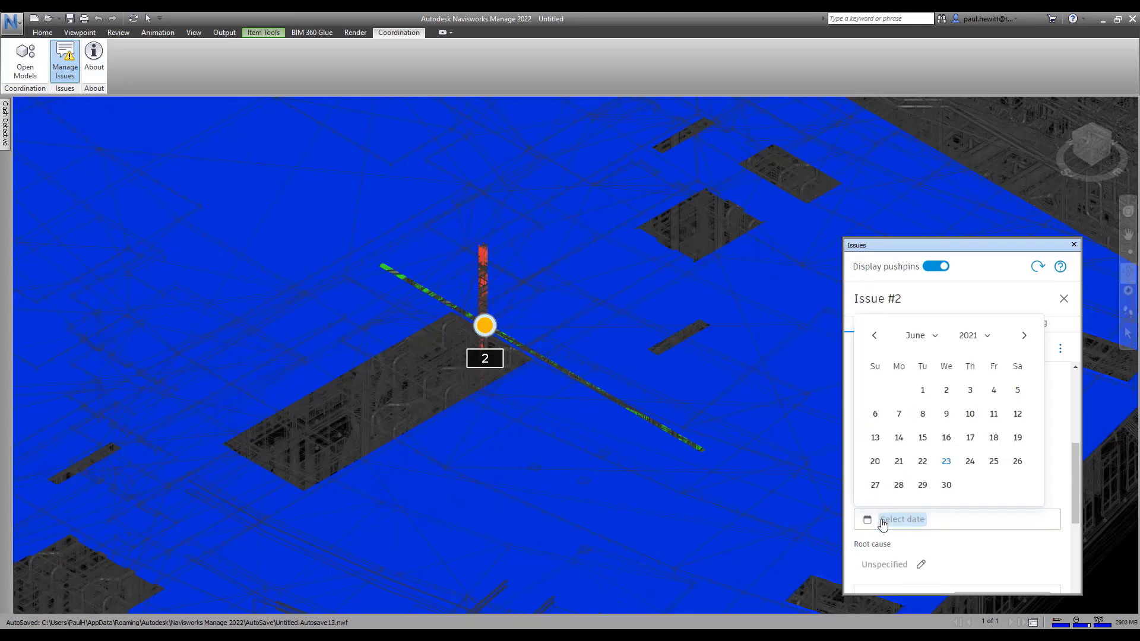
pyautogui.click(945, 461)
# Step: Set the root cause to Design Coordination and review the completed issue fields
pyautogui.scroll(-2, 932, 475)
pyautogui.scroll(-1, 915, 451)
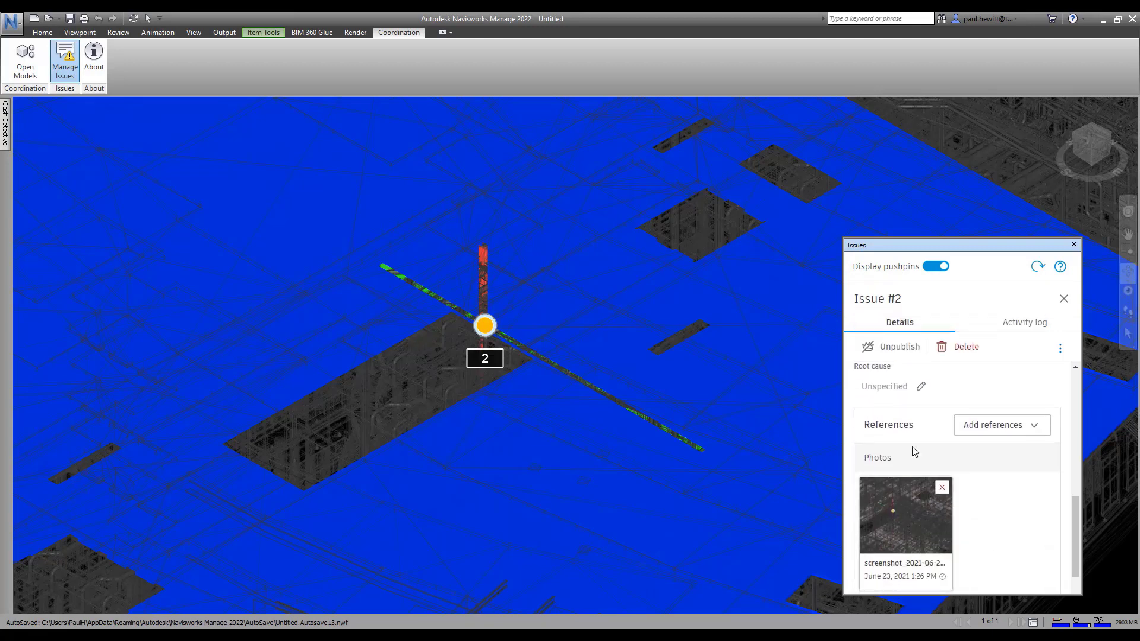
pyautogui.click(882, 387)
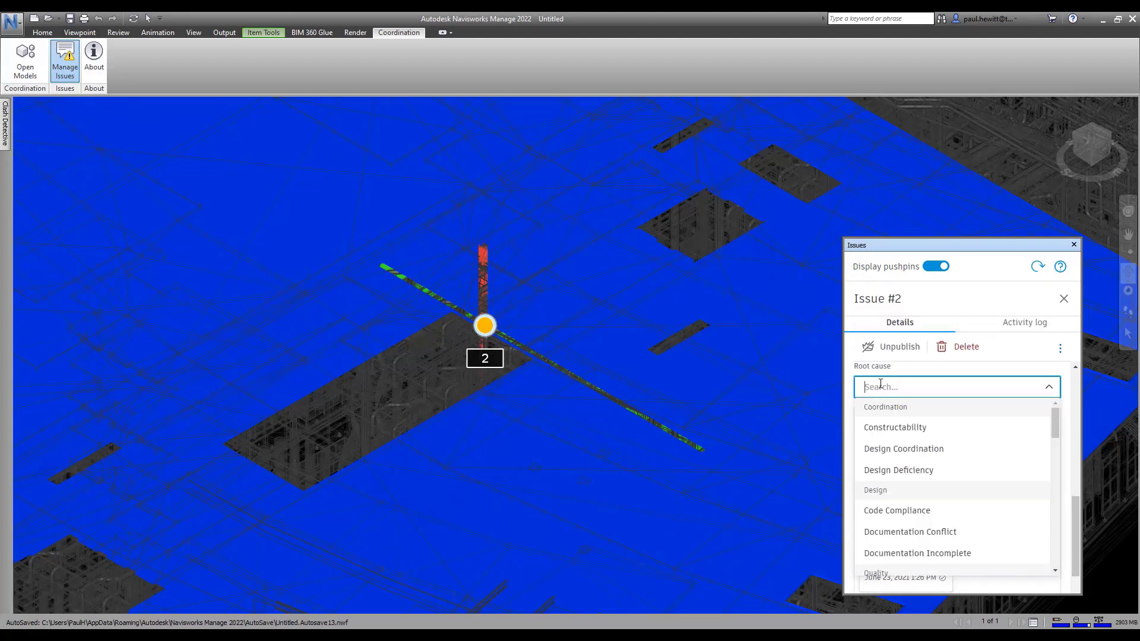
pyautogui.click(904, 452)
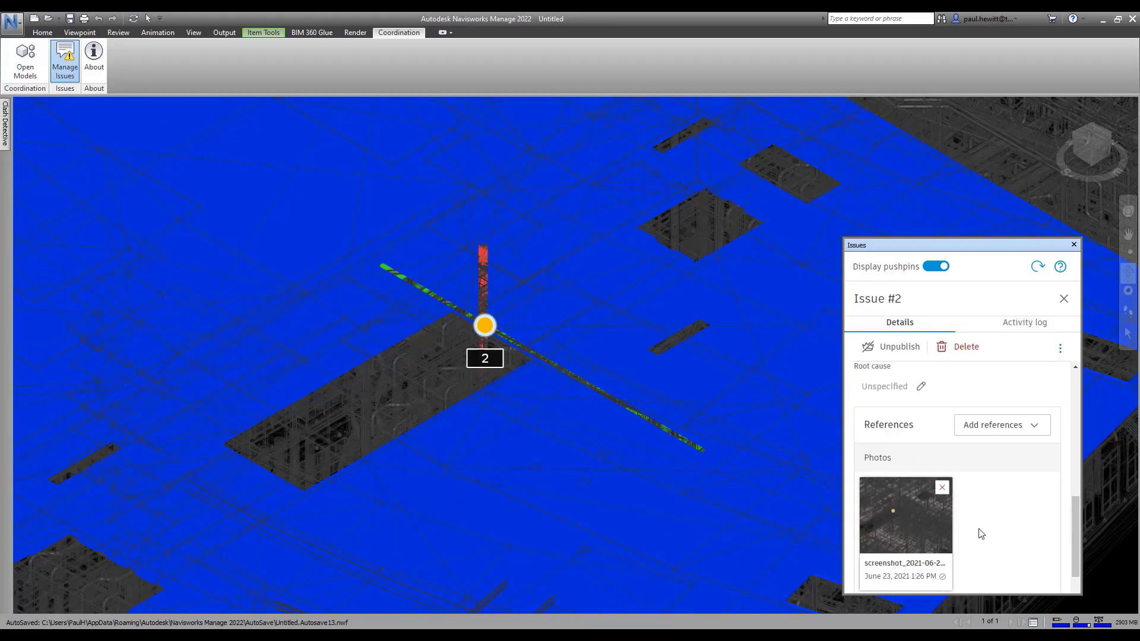
pyautogui.scroll(-3, 985, 523)
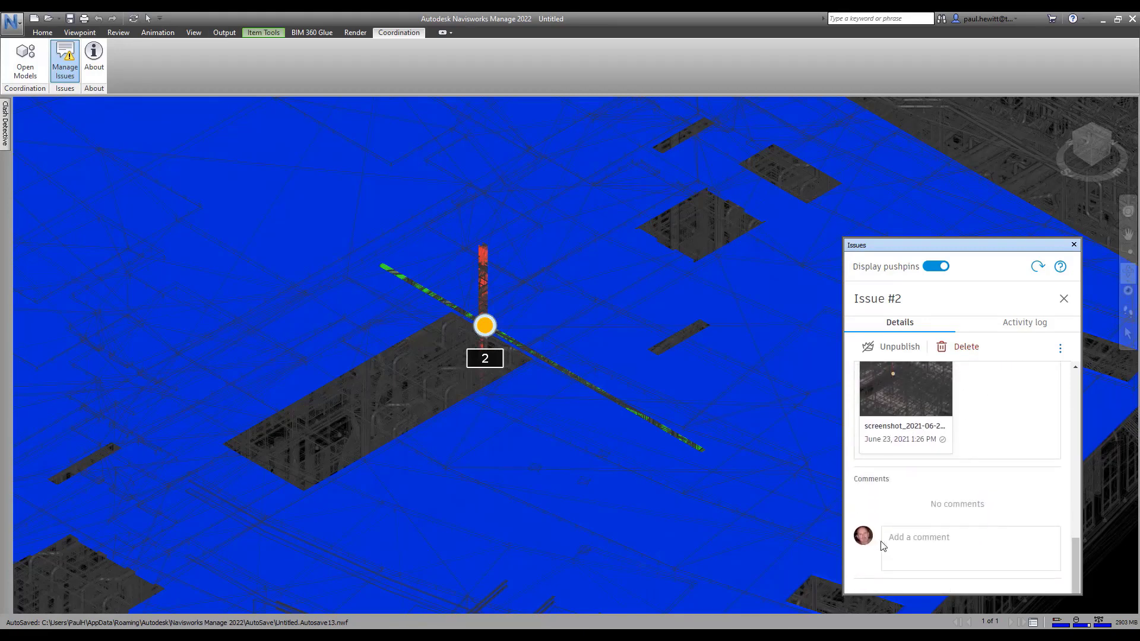
pyautogui.scroll(3, 1002, 383)
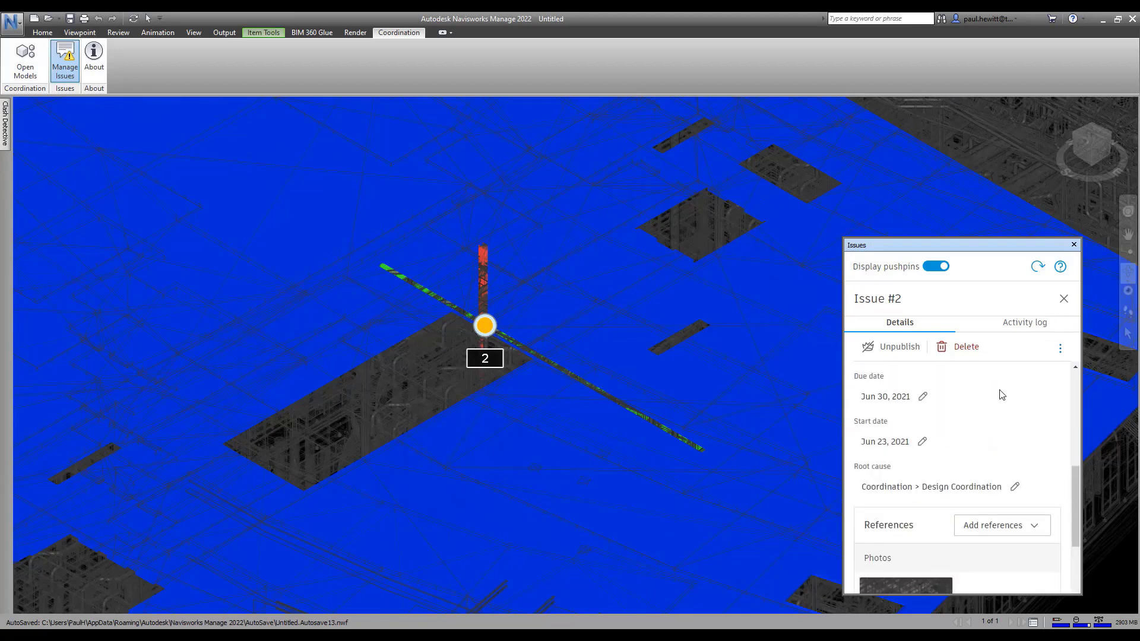
pyautogui.scroll(3, 1002, 391)
pyautogui.scroll(-5, 1000, 398)
pyautogui.scroll(-5, 1001, 402)
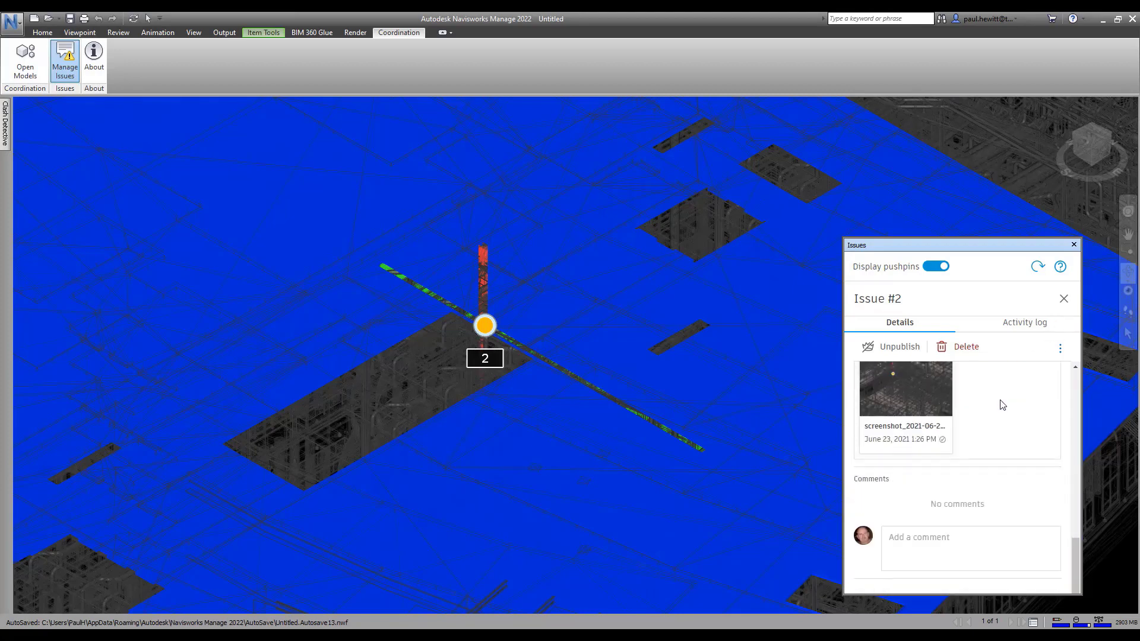
# Step: Close the Issue #2 details and show the project's Issues list in Autodesk Docs
pyautogui.click(1062, 300)
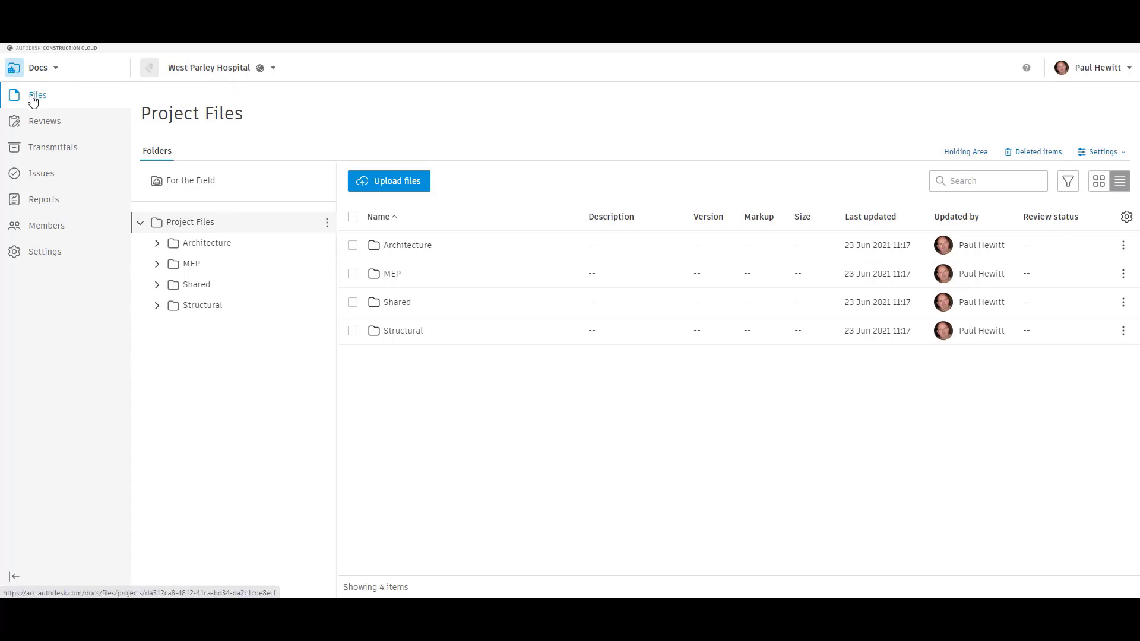
pyautogui.click(37, 178)
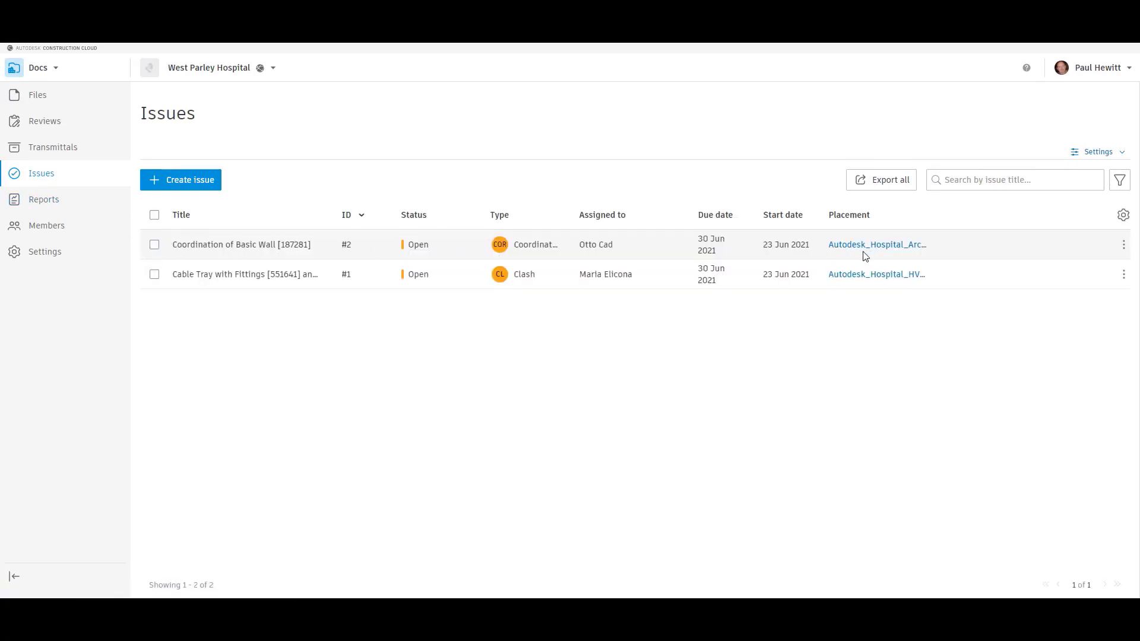
pyautogui.click(154, 245)
pyautogui.click(154, 246)
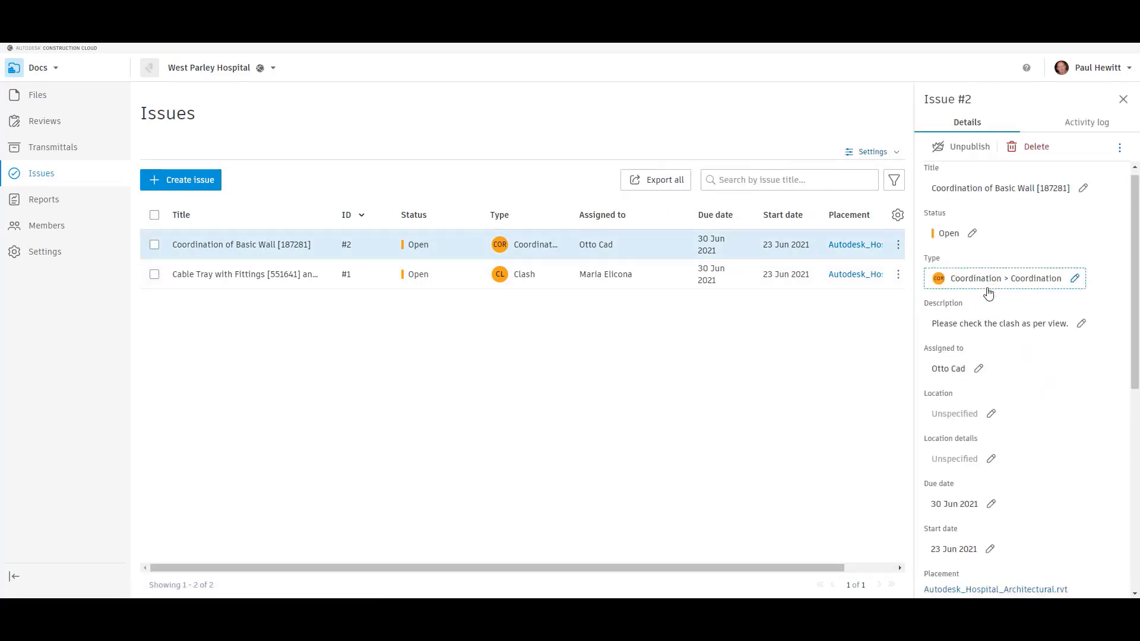
pyautogui.scroll(-2, 989, 294)
pyautogui.scroll(-2, 988, 294)
pyautogui.scroll(-2, 988, 295)
pyautogui.scroll(-2, 989, 296)
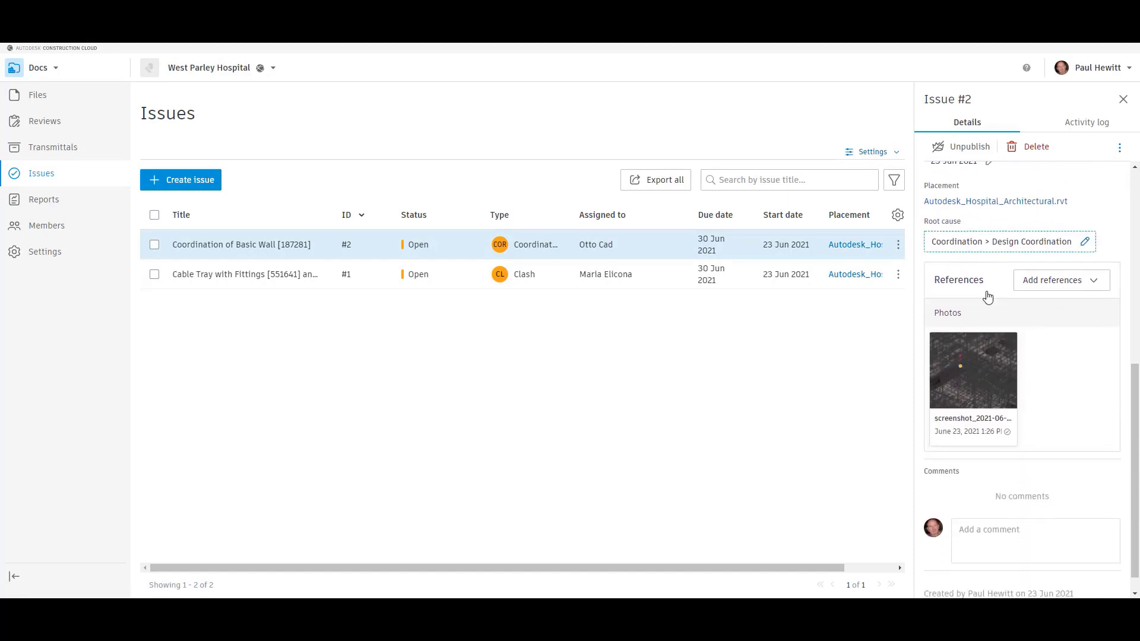
pyautogui.scroll(3, 988, 297)
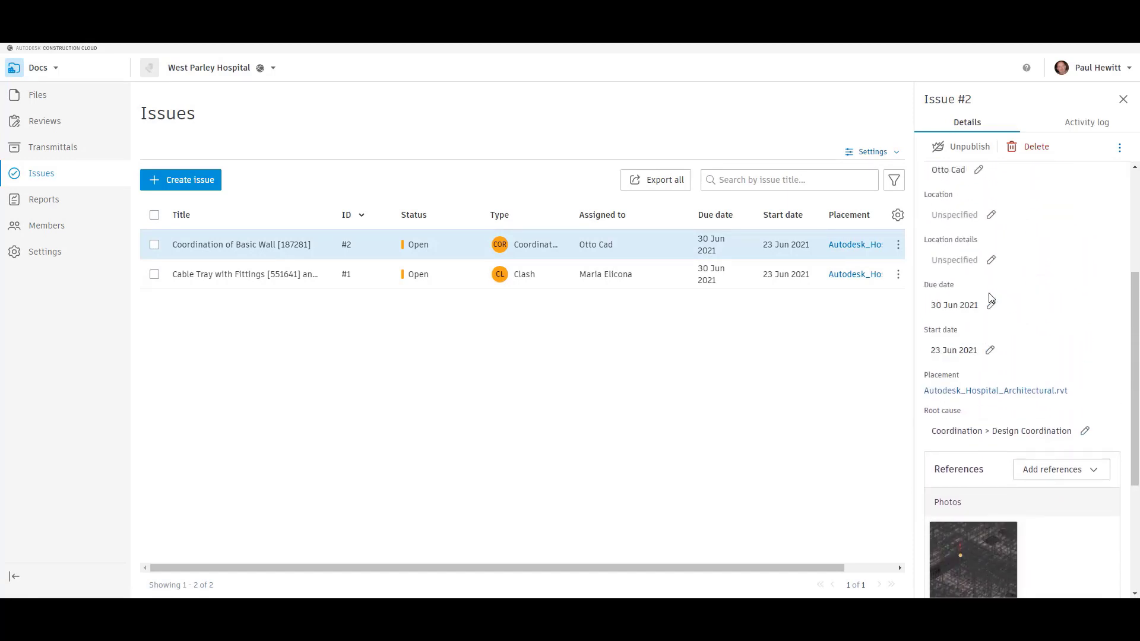
pyautogui.scroll(2, 990, 298)
pyautogui.scroll(2, 989, 299)
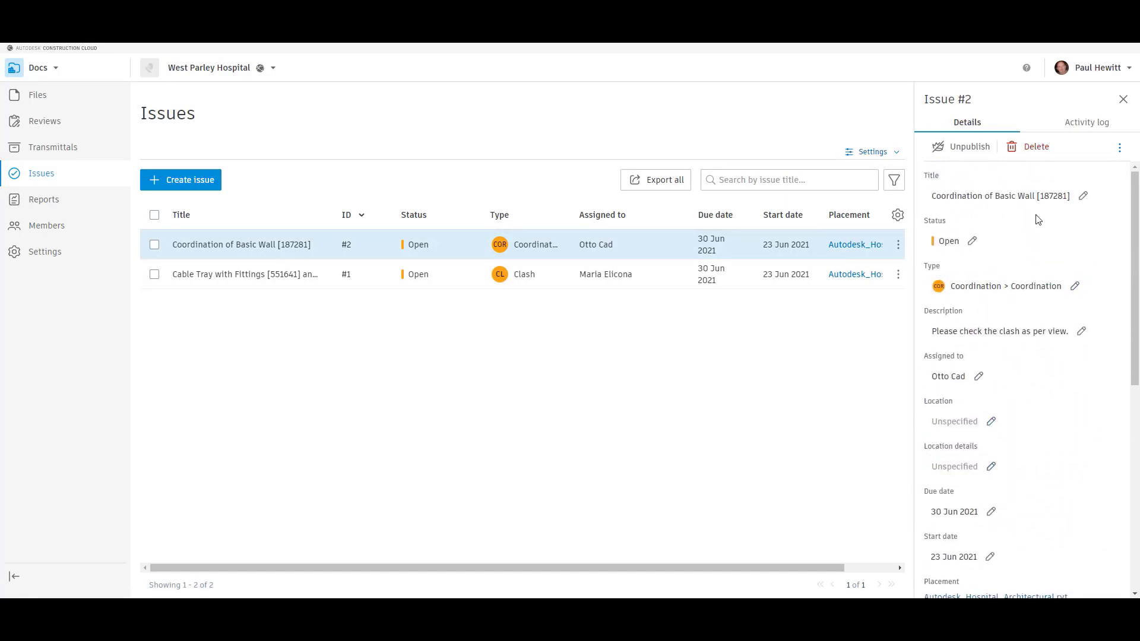
pyautogui.click(1123, 100)
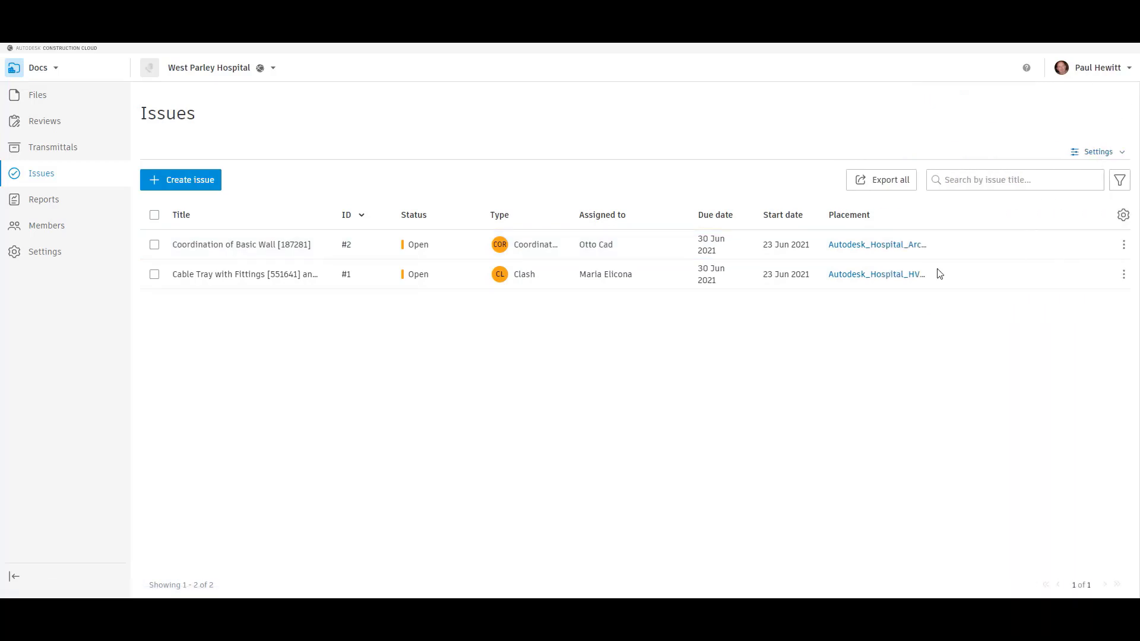